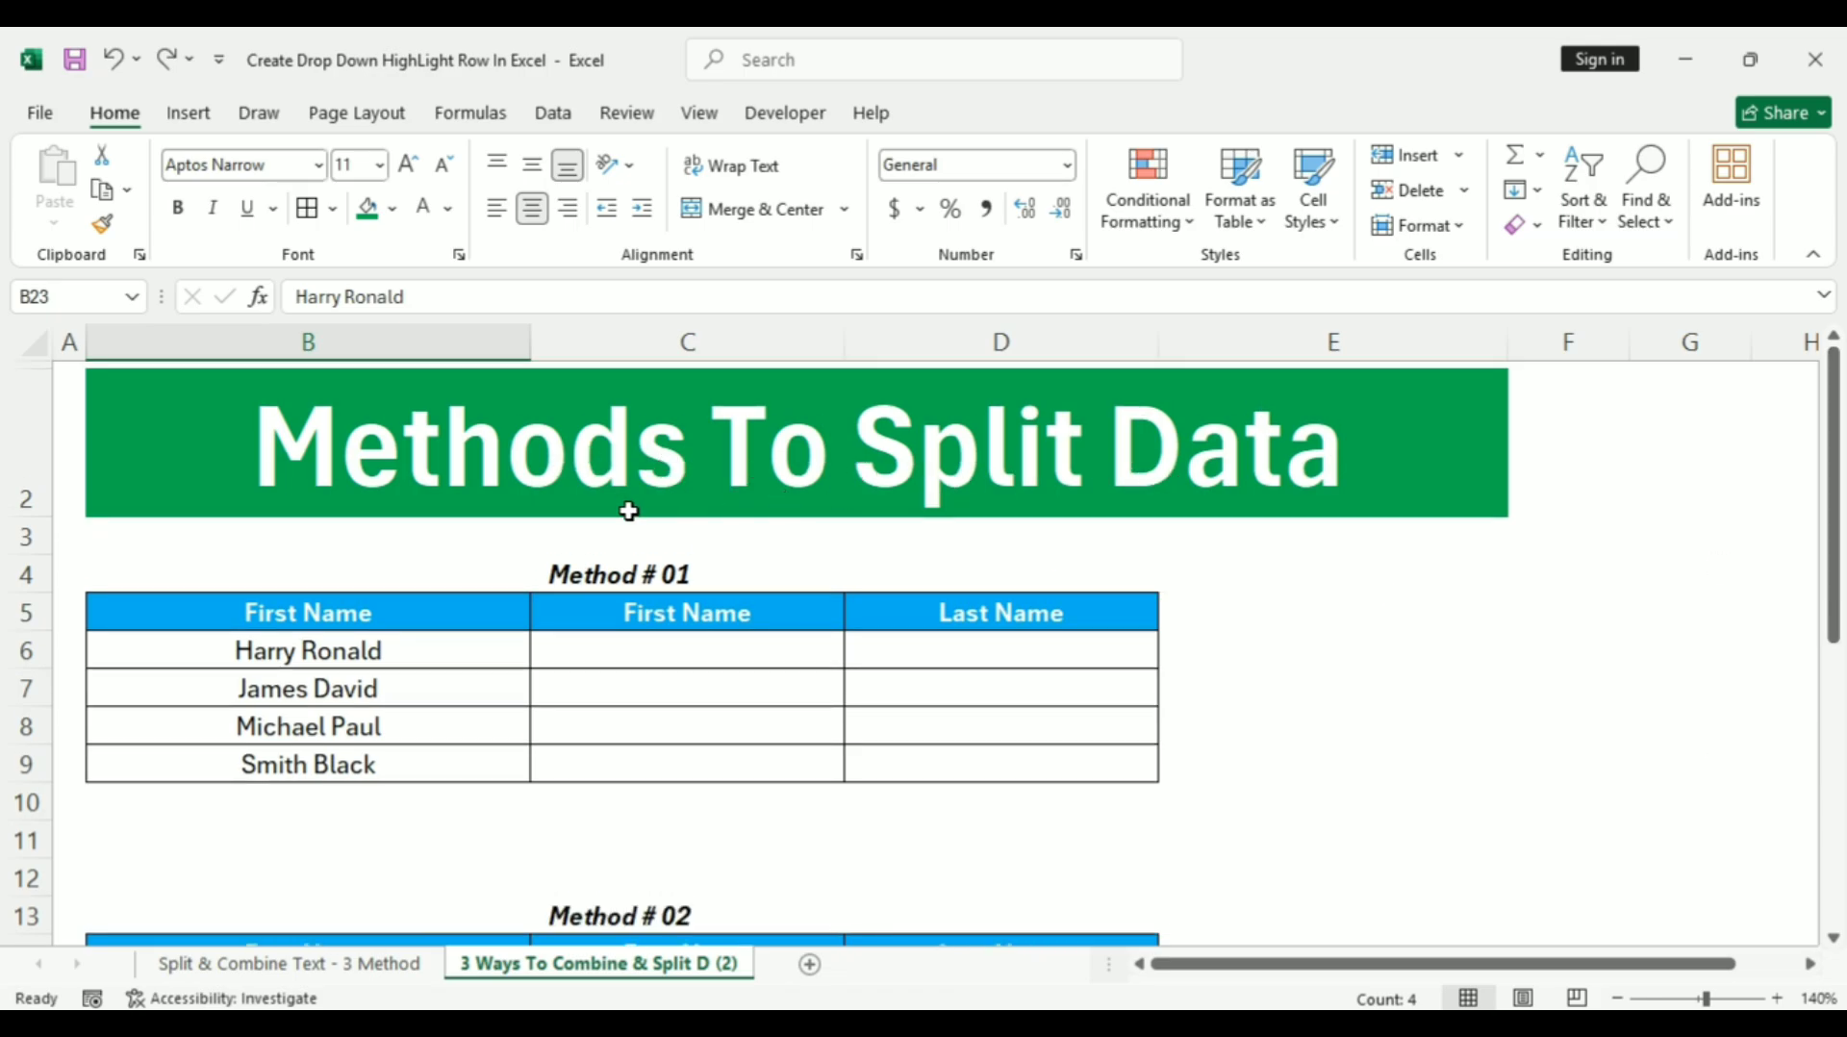
Open the "Split & Combine Text - 3 Method" sheet and look over the first-name and last-name entries in rows 5 to 8.
{"action": "mouse_move", "coordinate": [1844, 472]}
{"action": "left_mouse_down"}
{"action": "mouse_move", "coordinate": [1845, 569]}
{"action": "mouse_move", "coordinate": [1844, 470]}
{"action": "left_mouse_up"}
{"action": "left_click", "coordinate": [219, 967]}
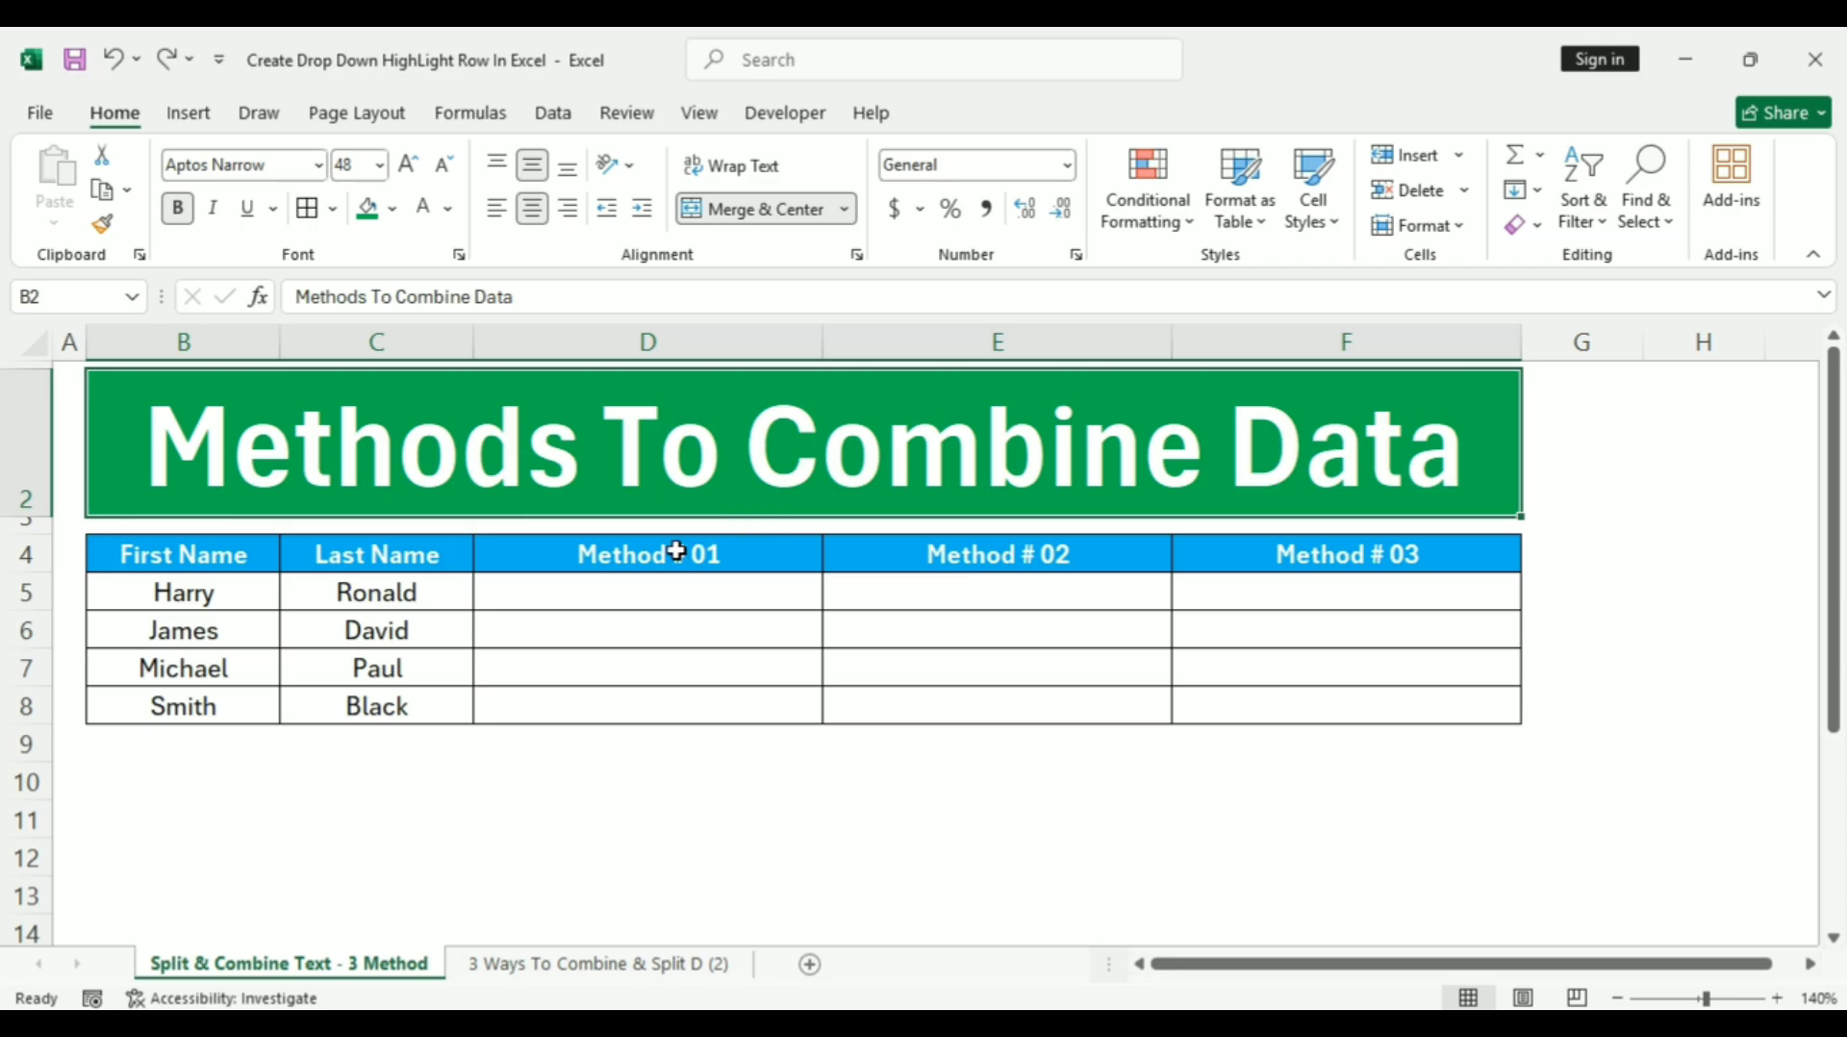
{"action": "left_click_drag", "start_coordinate": [206, 568], "coordinate": [198, 695]}
{"action": "left_click_drag", "start_coordinate": [385, 591], "coordinate": [387, 678]}
{"action": "left_click", "coordinate": [383, 697]}
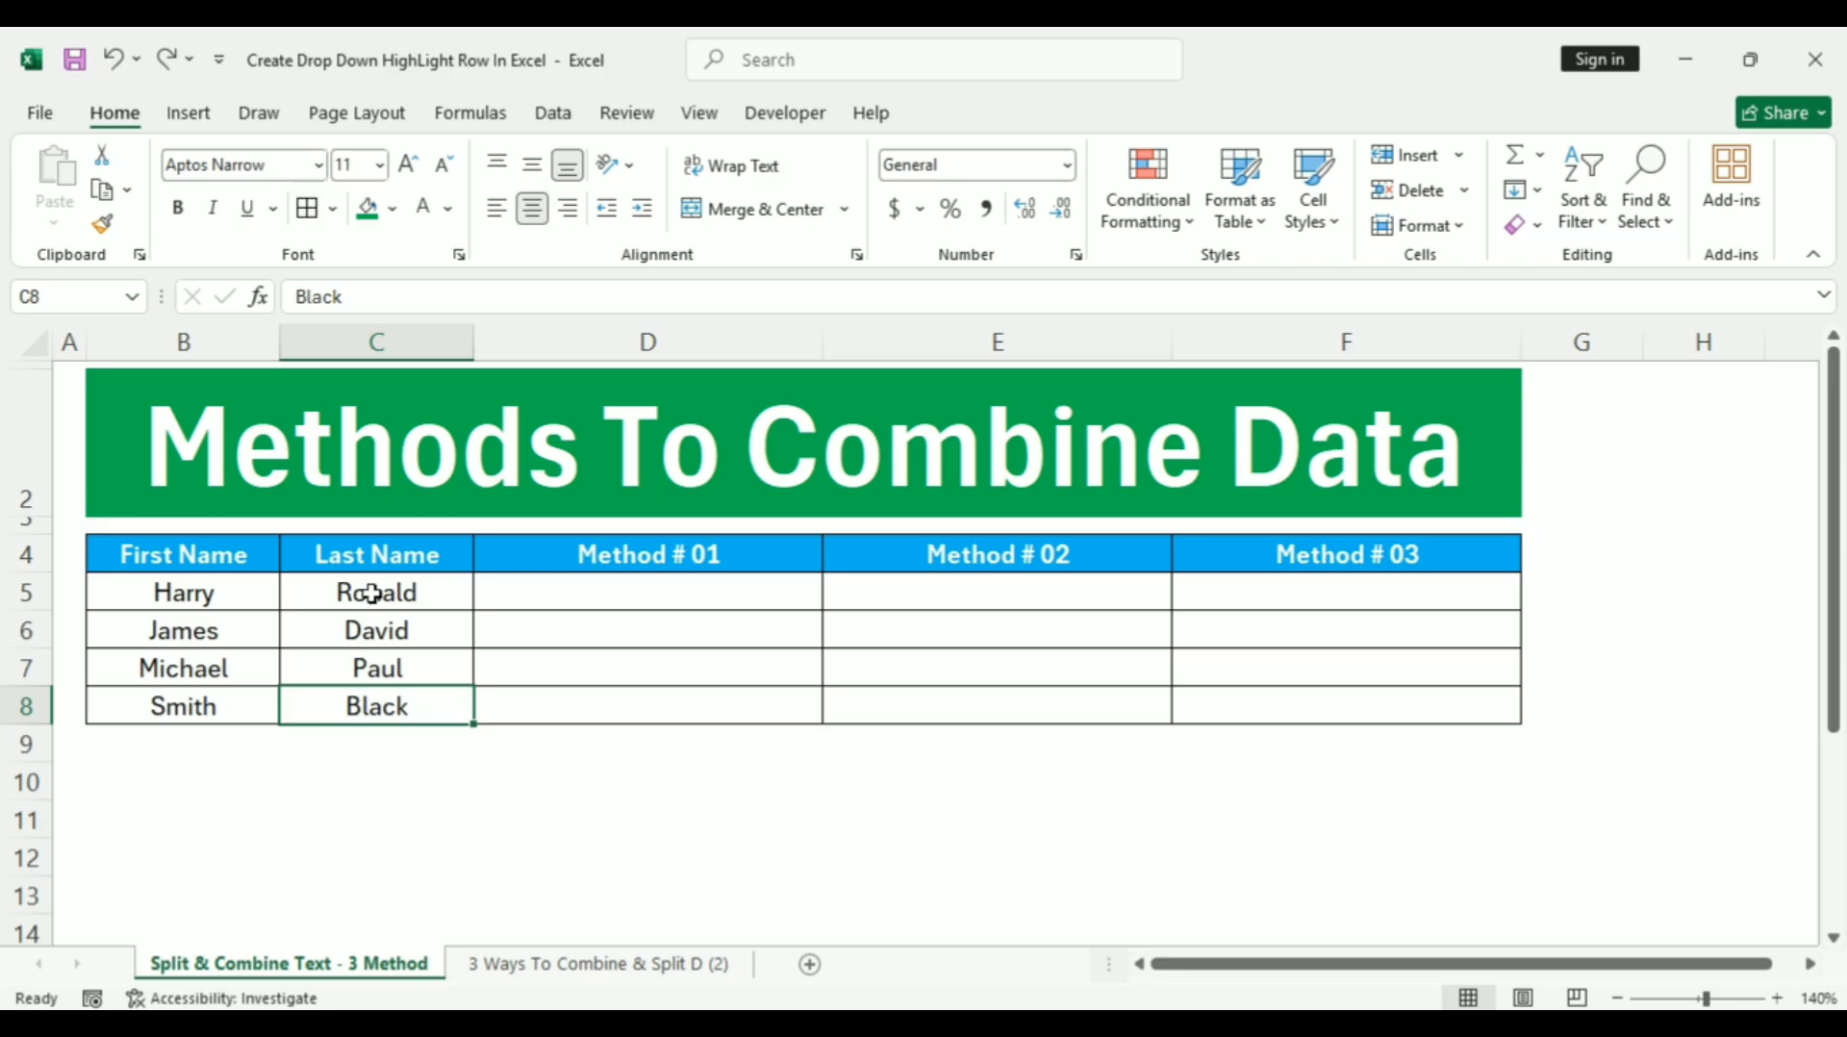
Enter the formula =CONCATENATE(B5," ",C5) in cell D5 under Method # 01.
{"action": "left_click", "coordinate": [668, 589]}
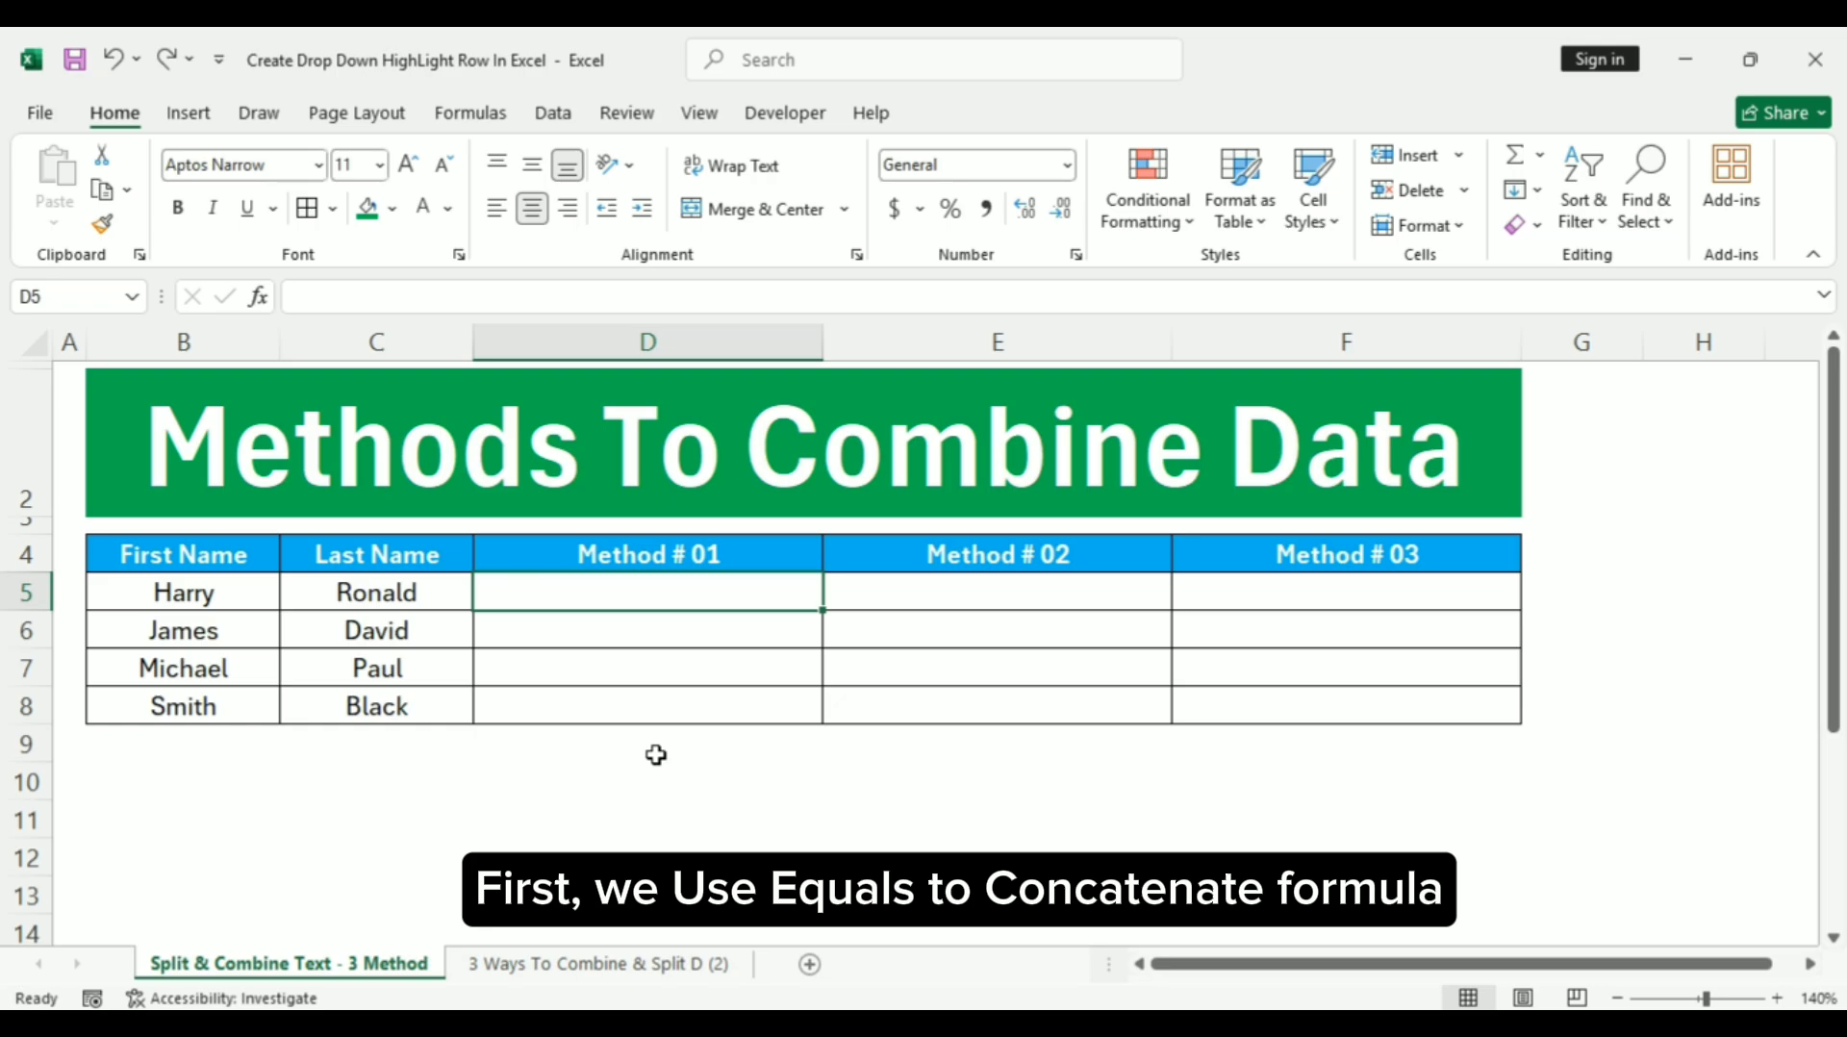
{"action": "type", "text": "="}
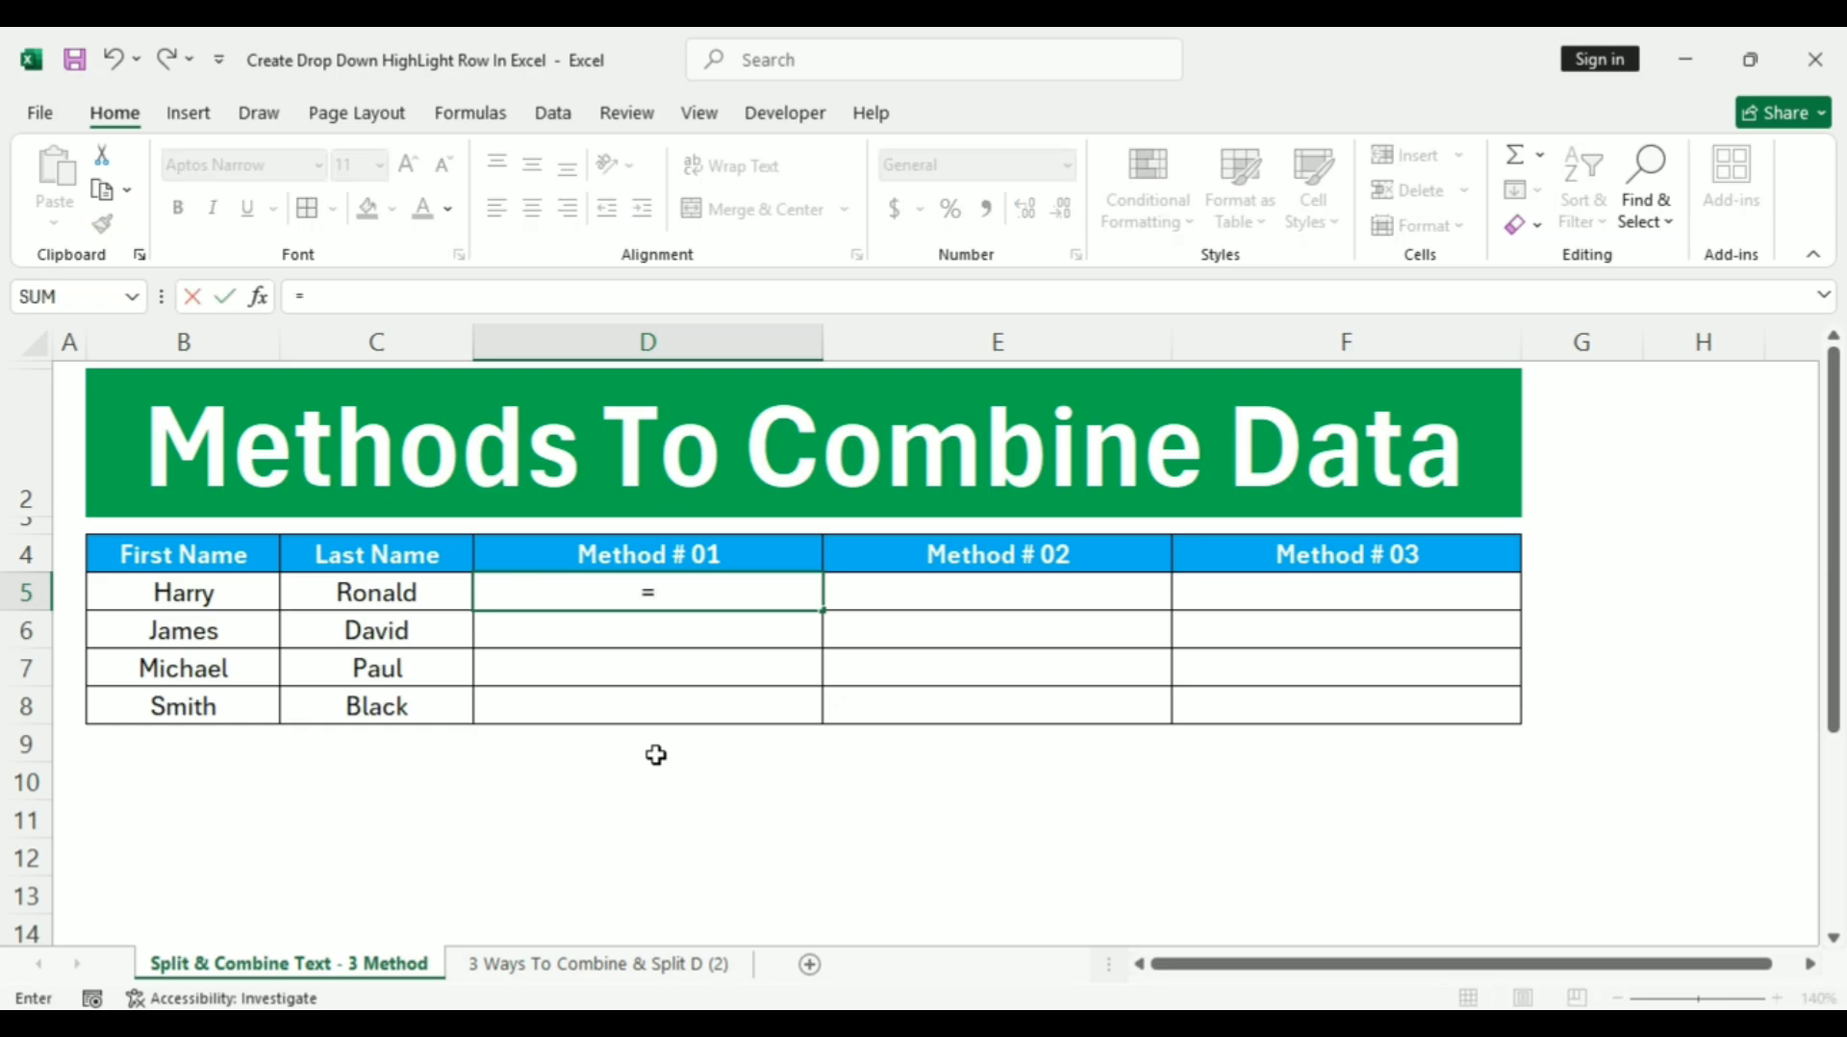
{"action": "type", "text": "c"}
{"action": "key", "text": "BackSpace"}
{"action": "type", "text": "CONCATENATE"}
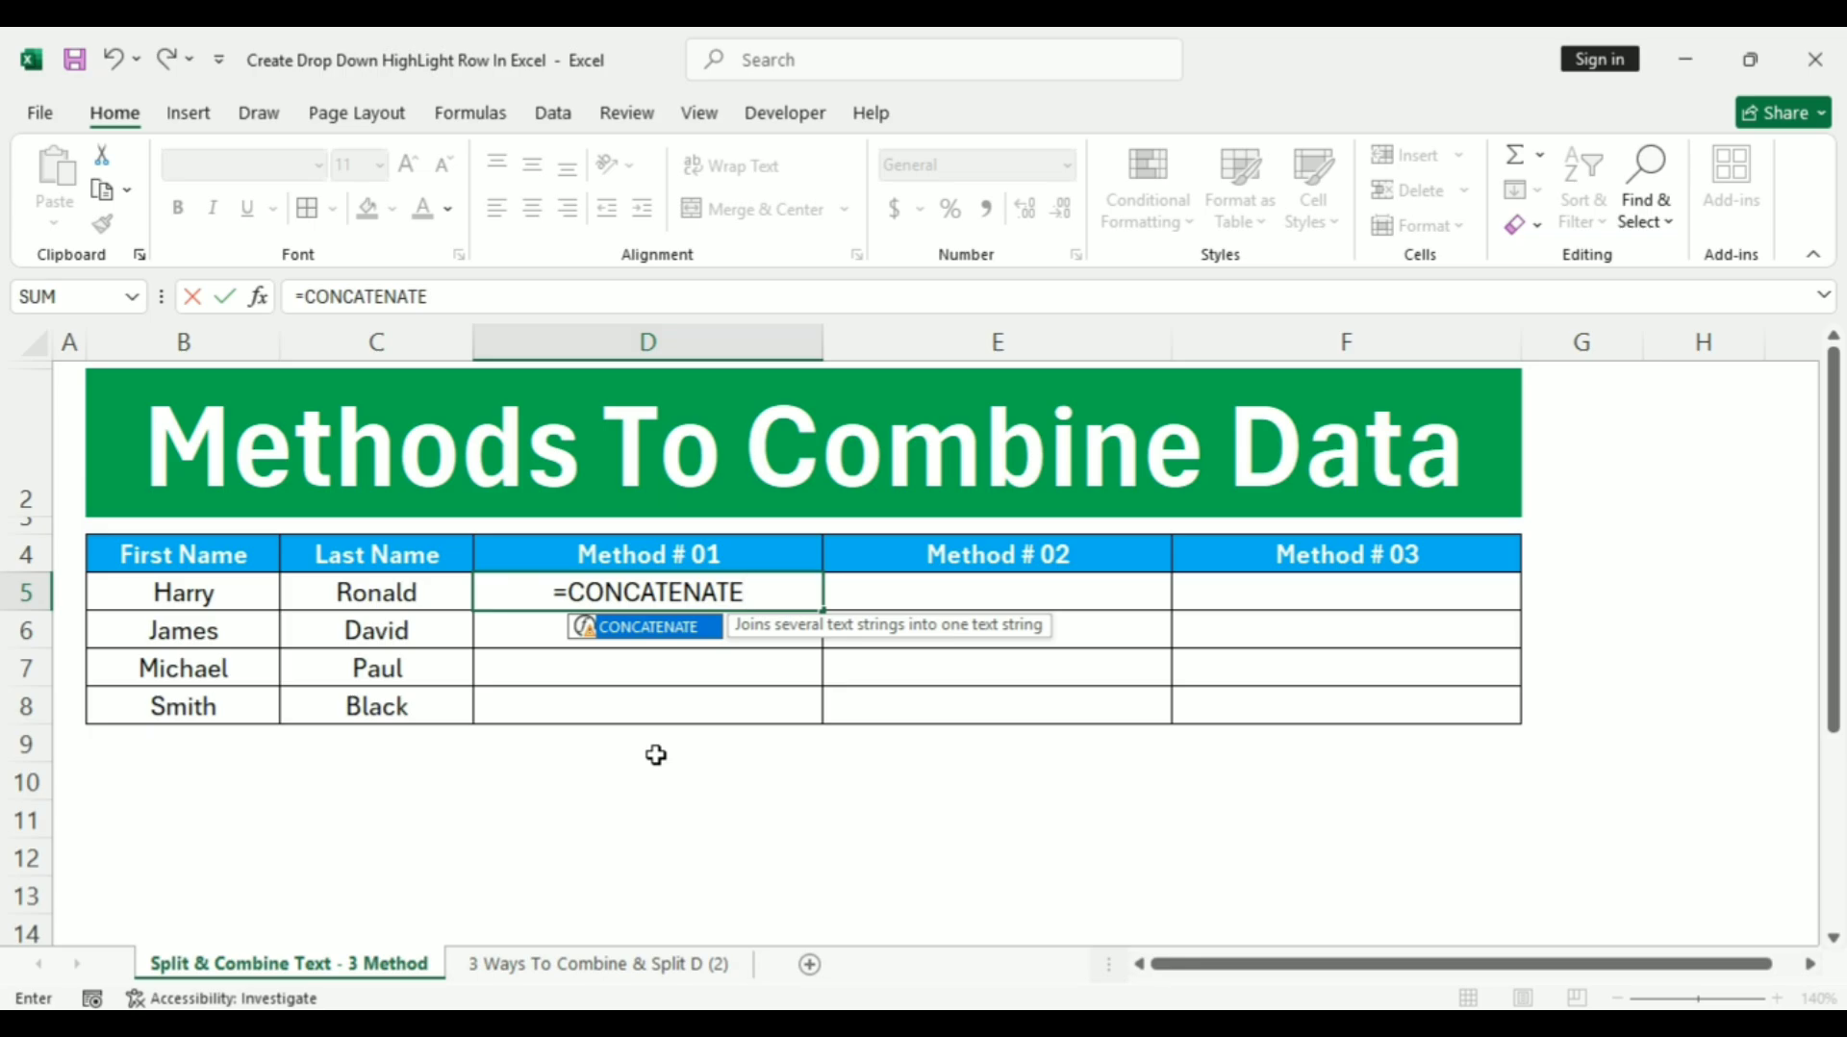
{"action": "type", "text": "("}
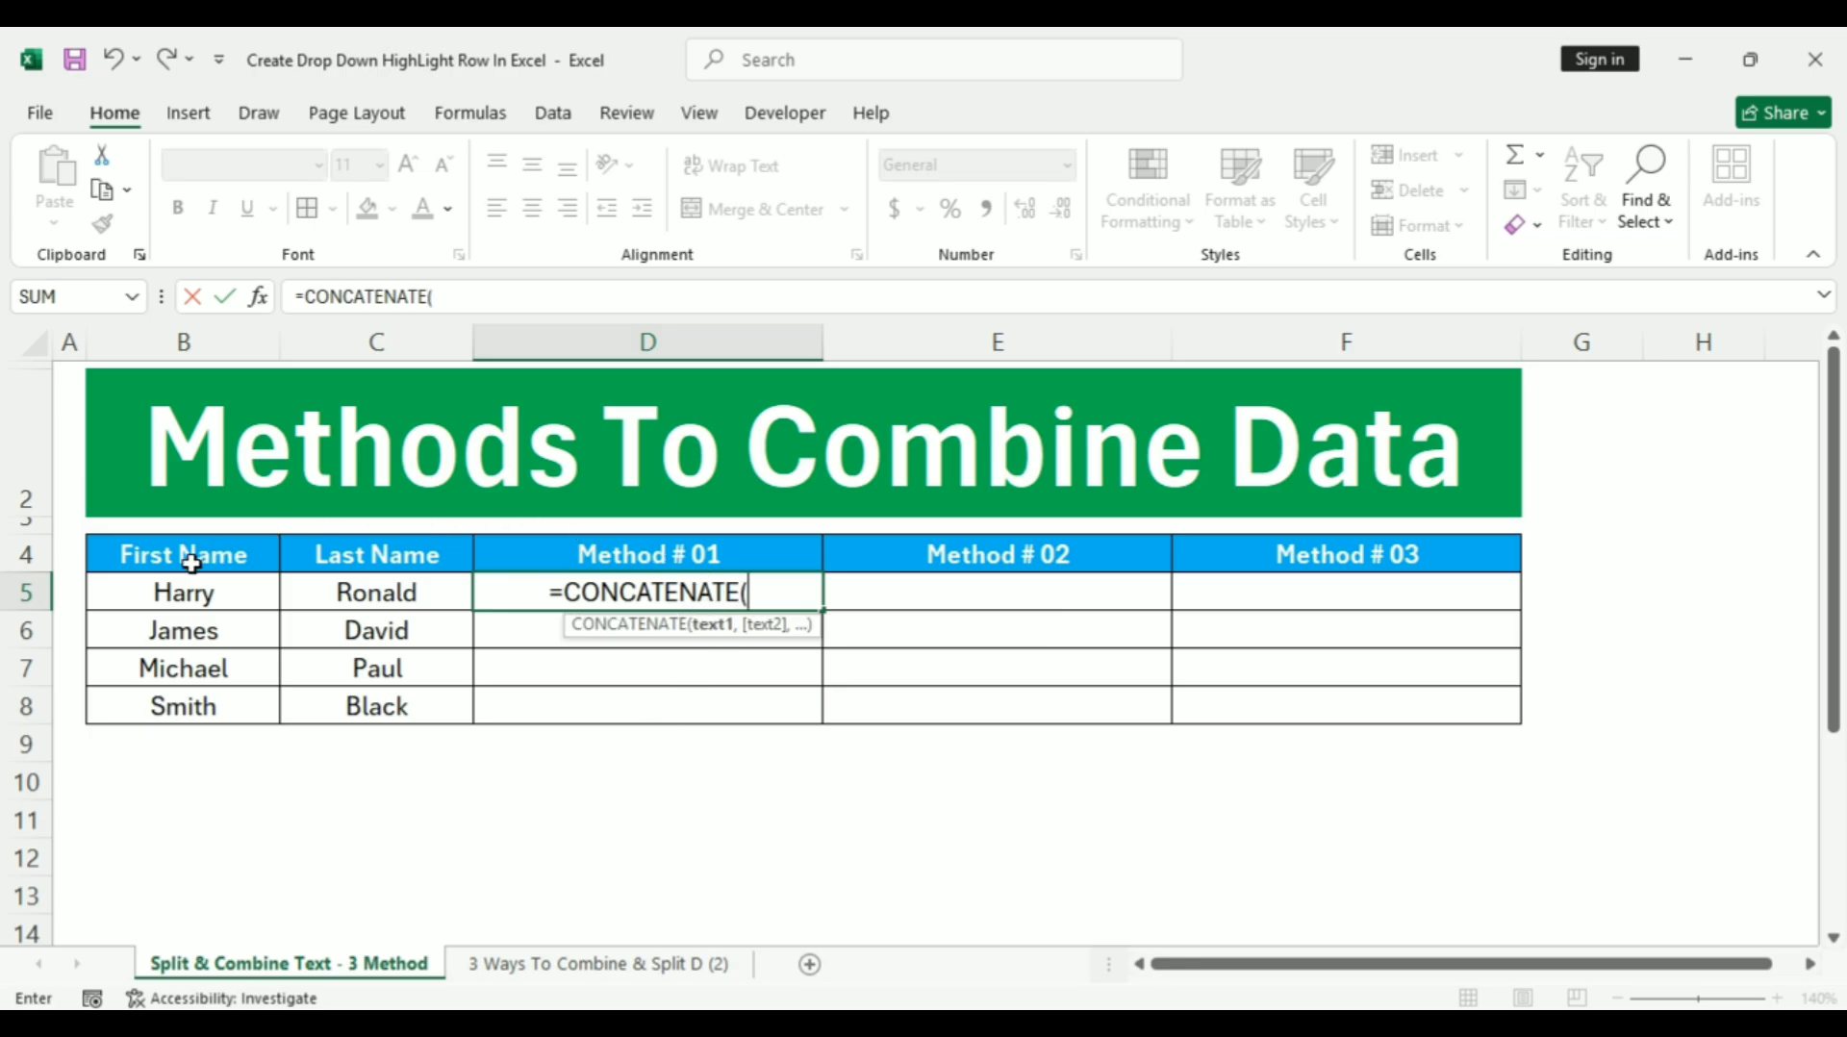
{"action": "left_click", "coordinate": [146, 590]}
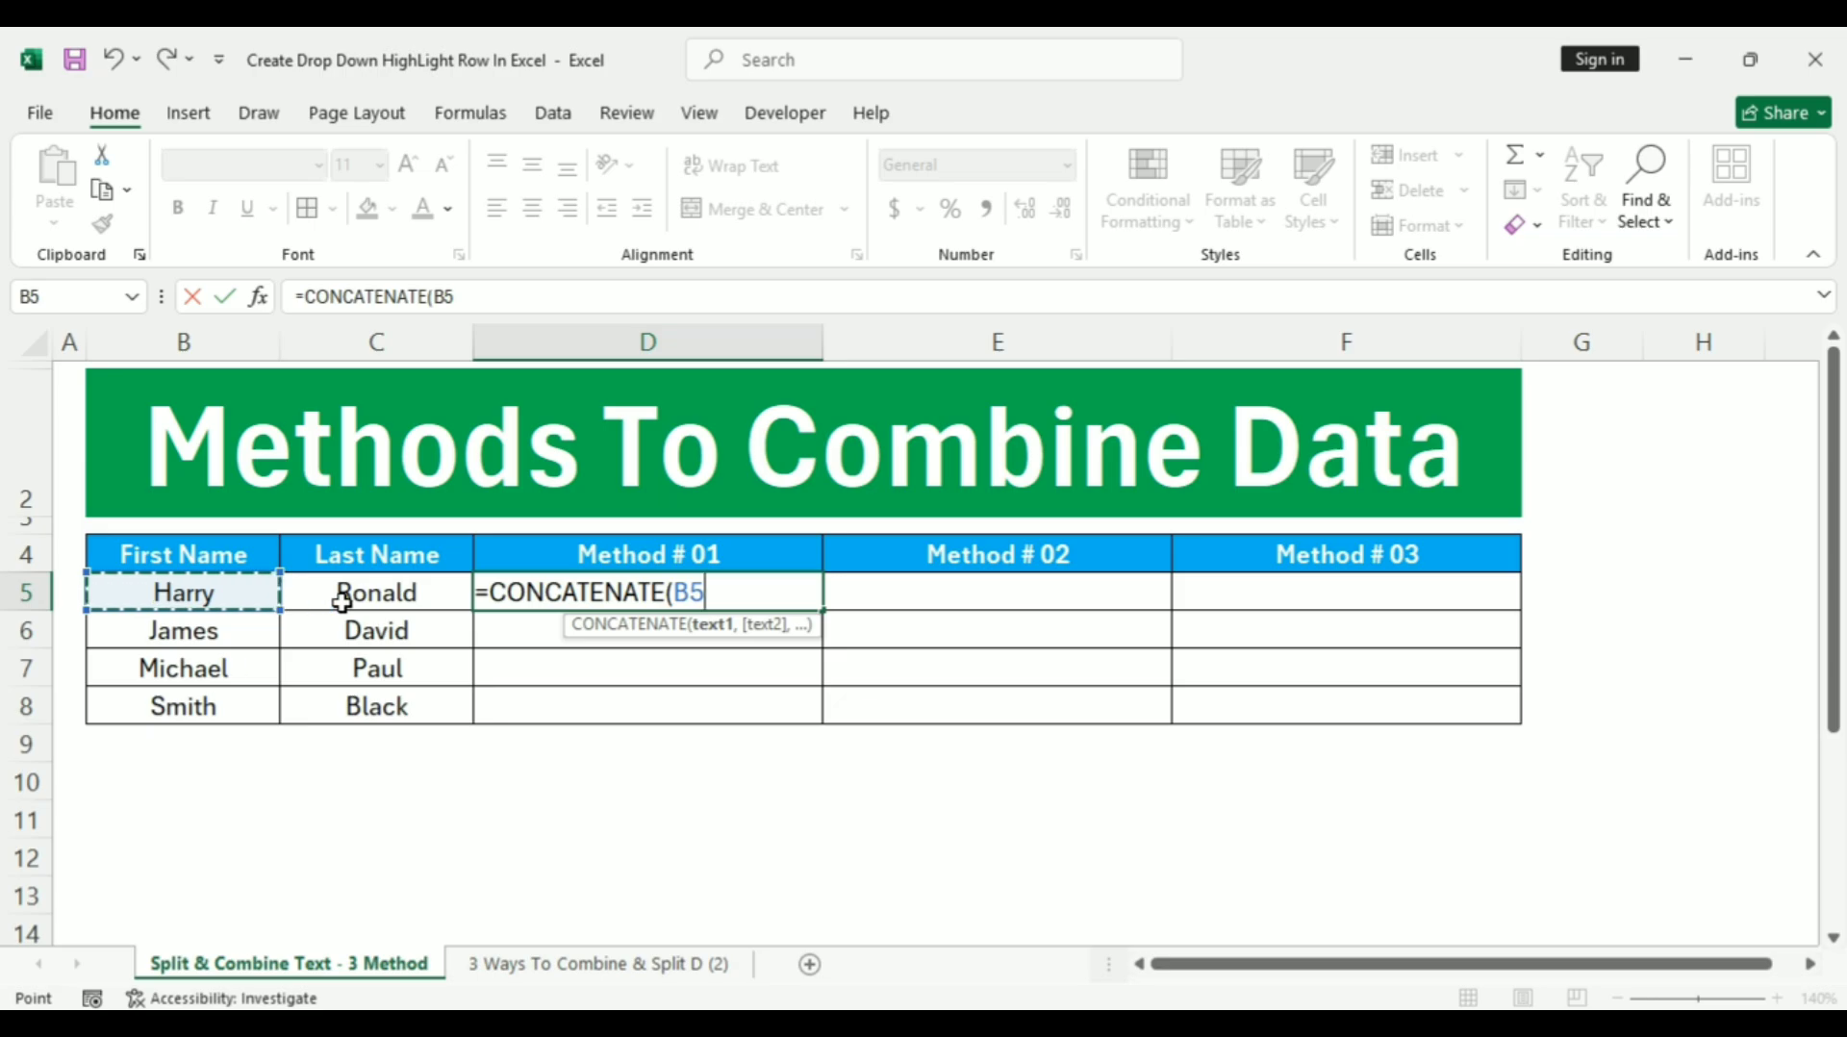
{"action": "type", "text": ","}
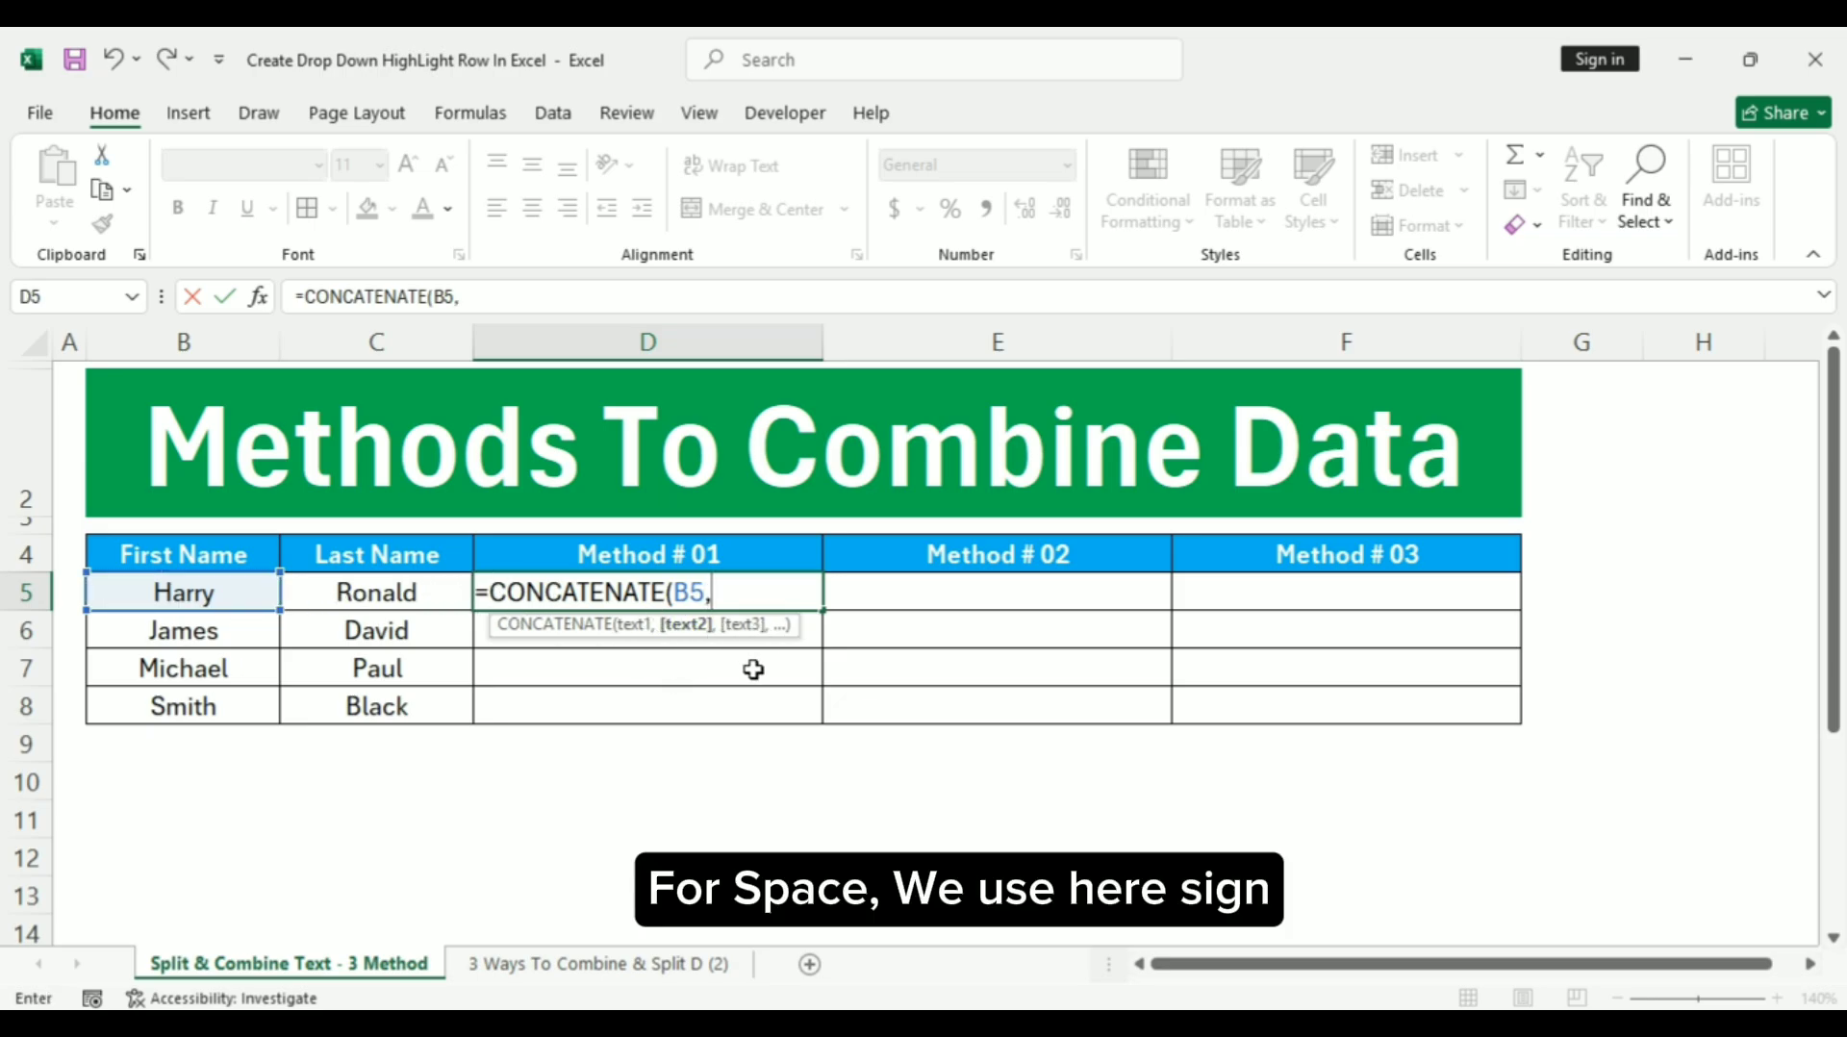
{"action": "type", "text": "\" \""}
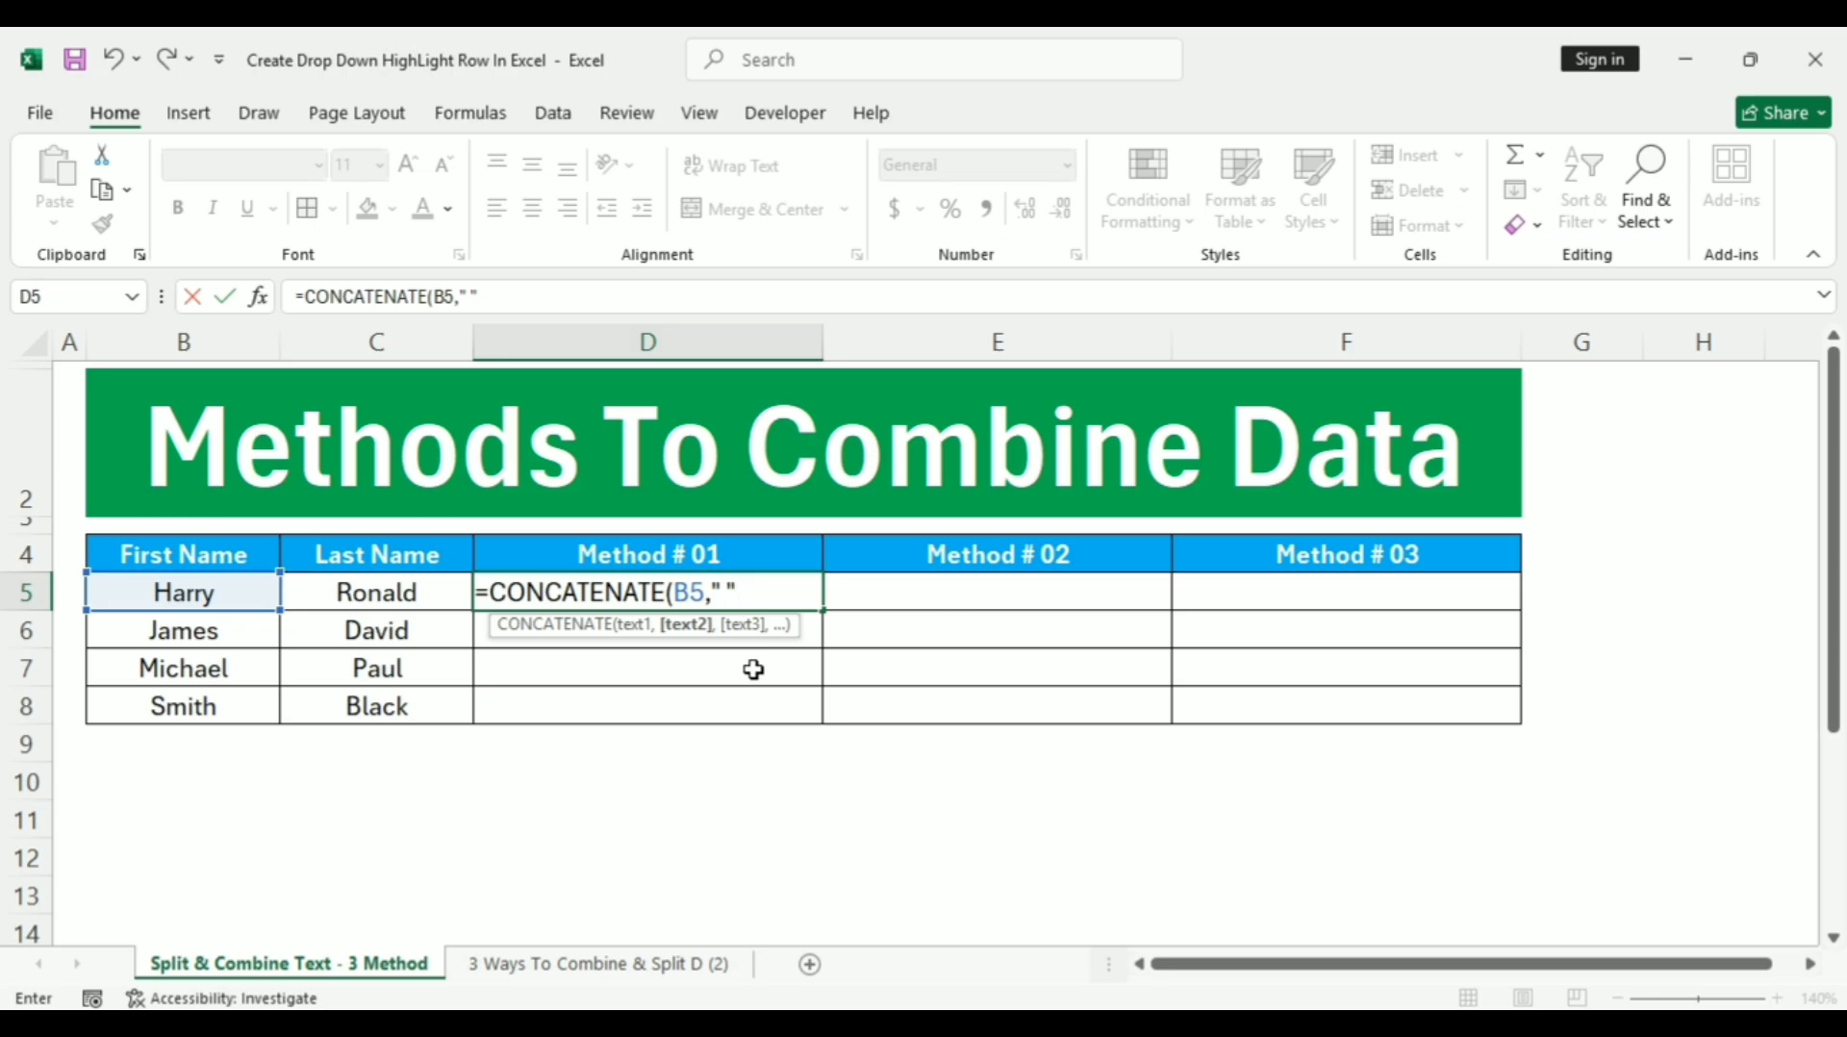
{"action": "type", "text": ","}
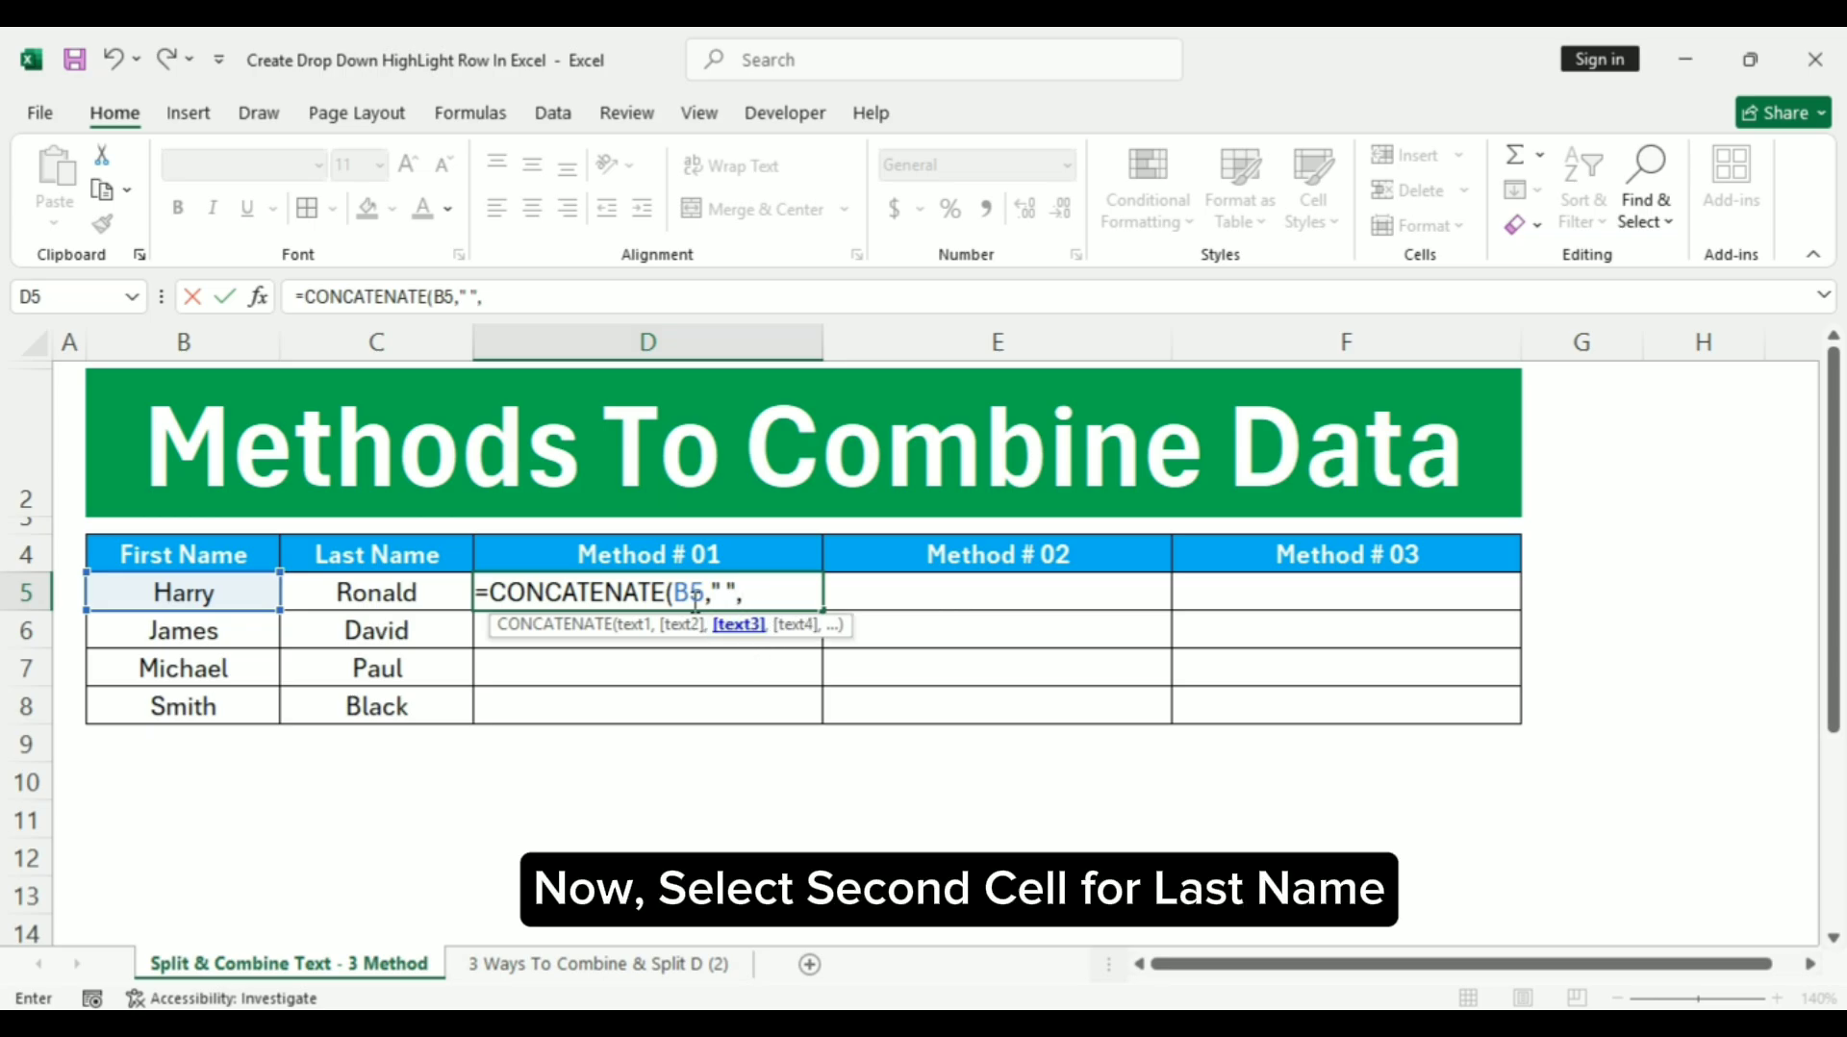
{"action": "left_click", "coordinate": [369, 597]}
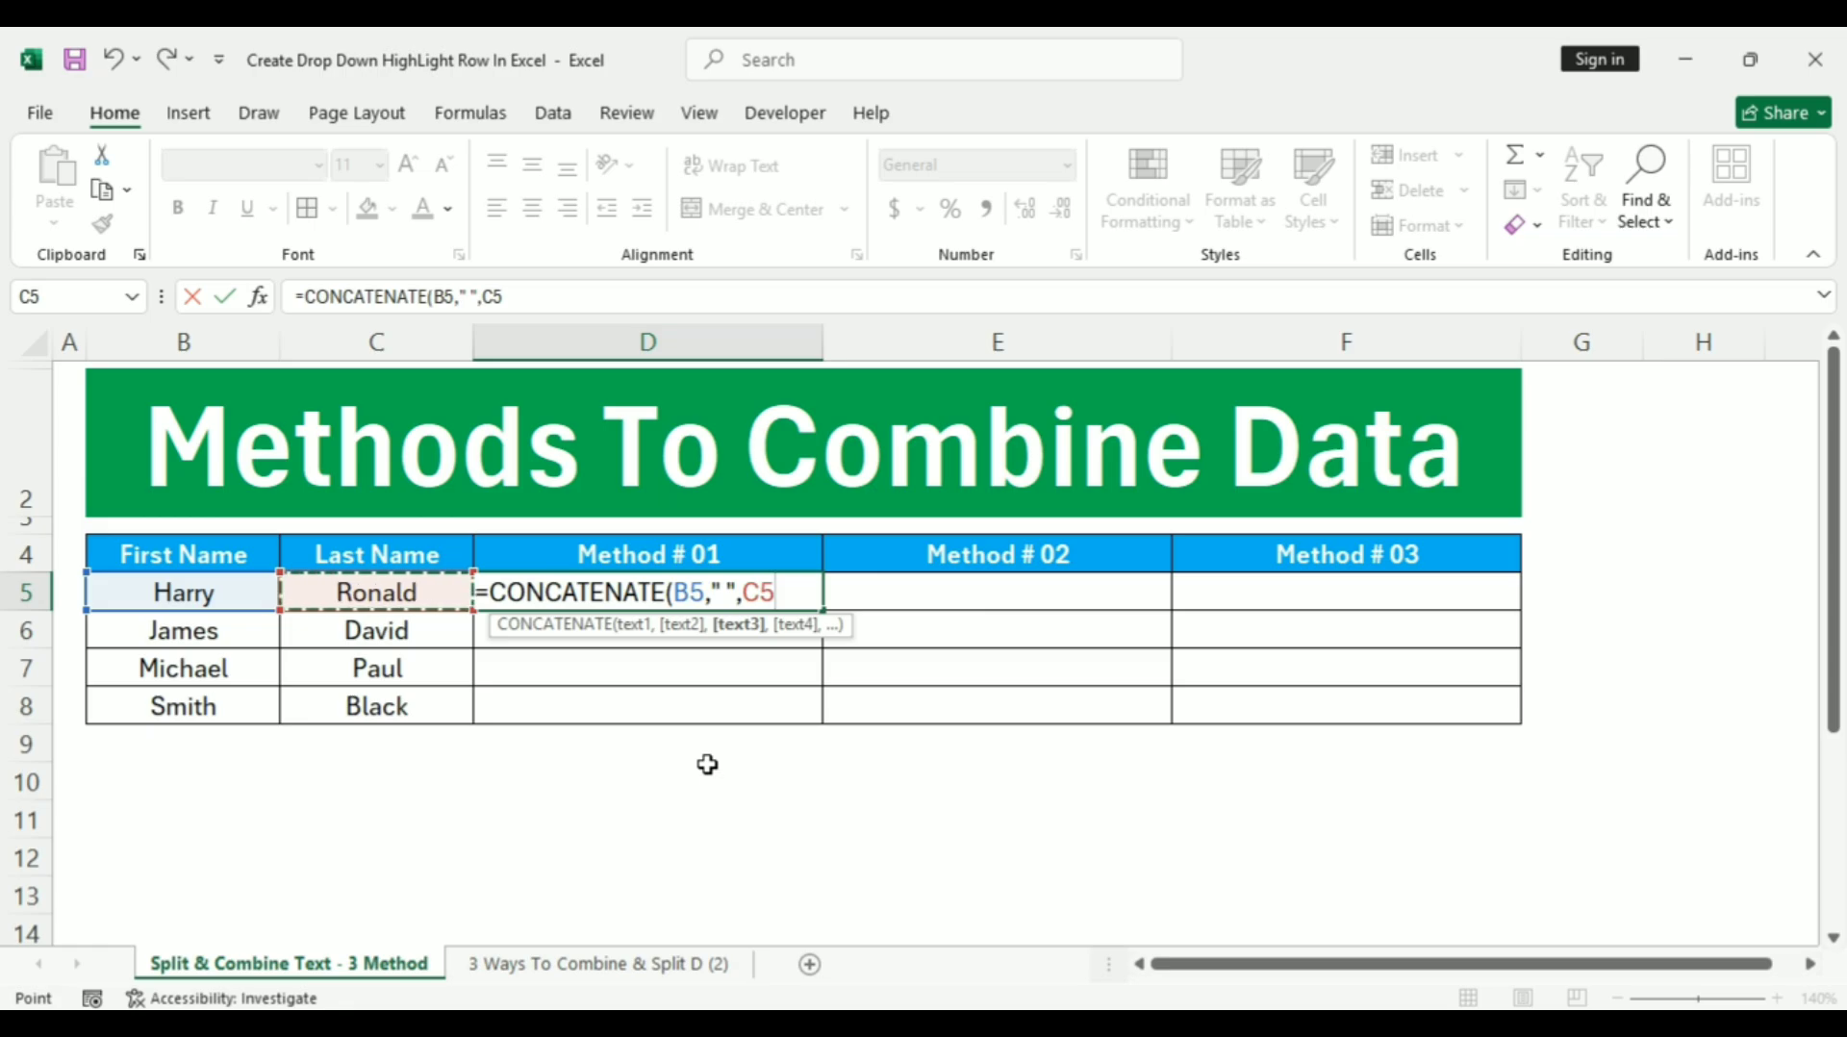
{"action": "type", "text": ")"}
{"action": "key", "text": "Return"}
Copy the CONCATENATE formula from D5 down through D8 for the remaining names.
{"action": "key", "text": "Up"}
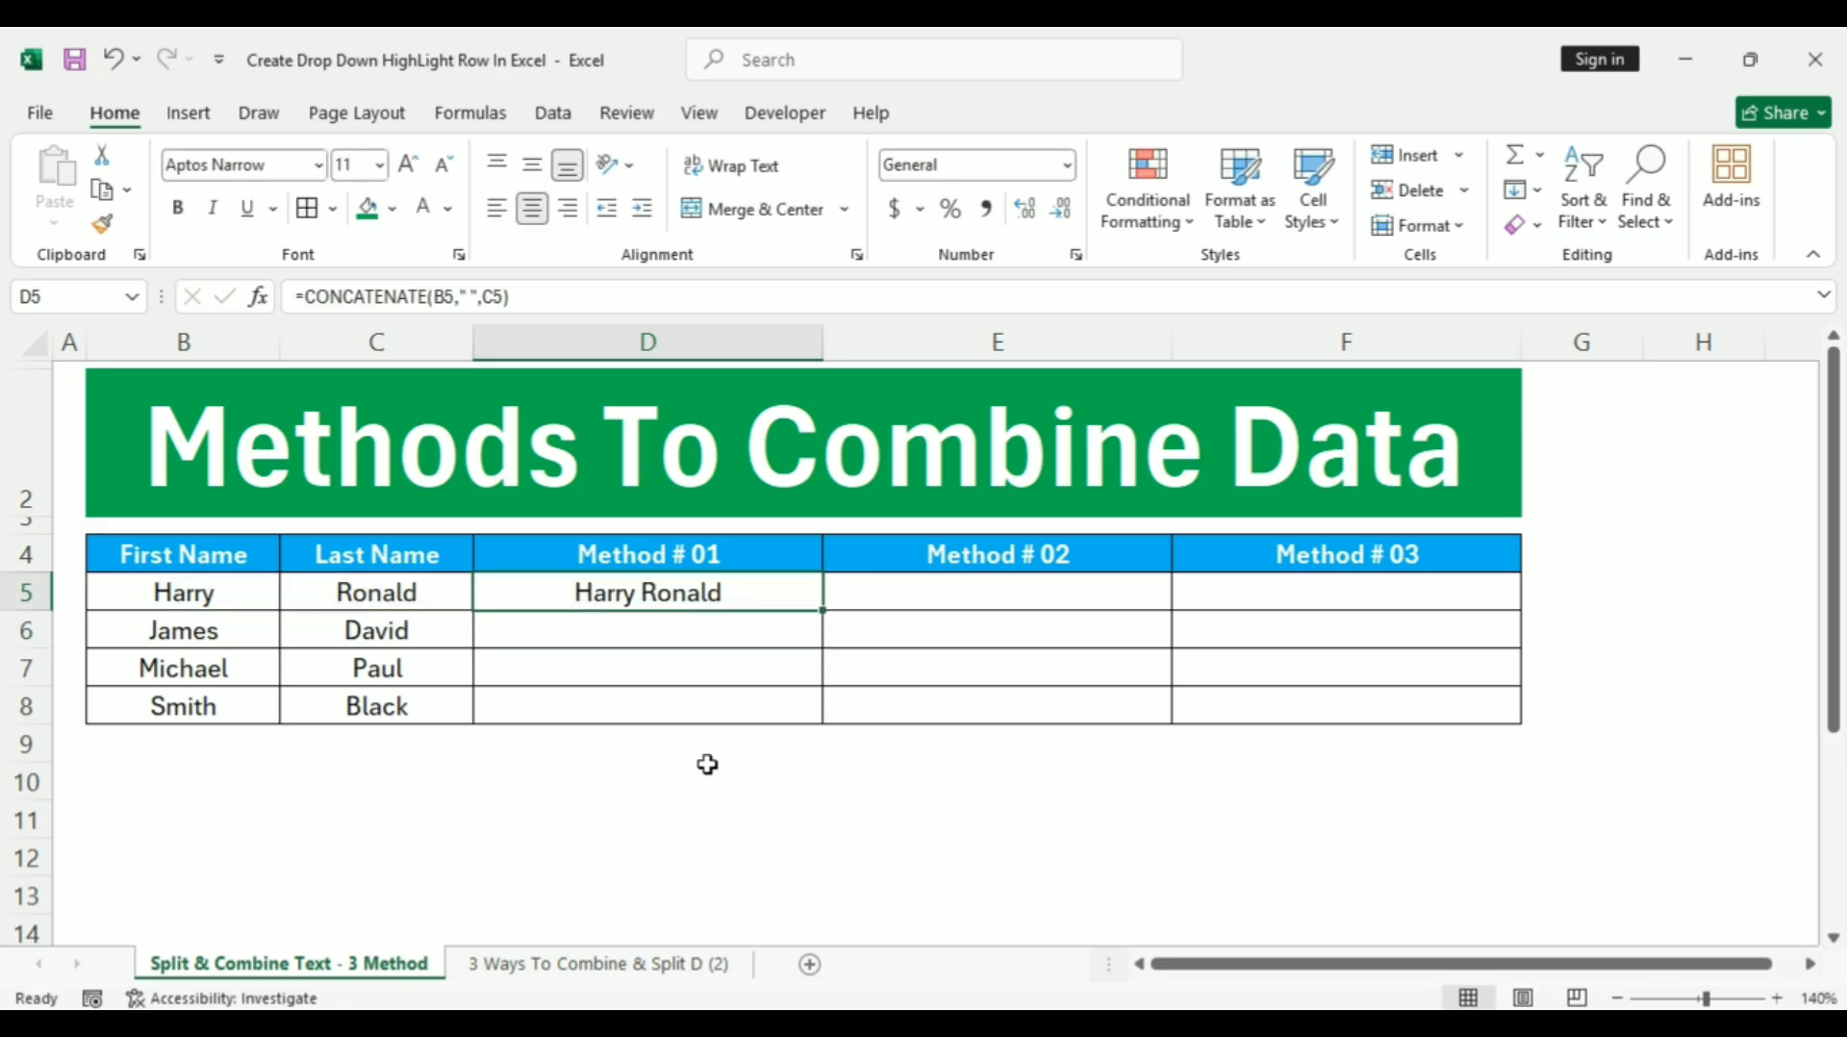
{"action": "key", "text": "ctrl+c"}
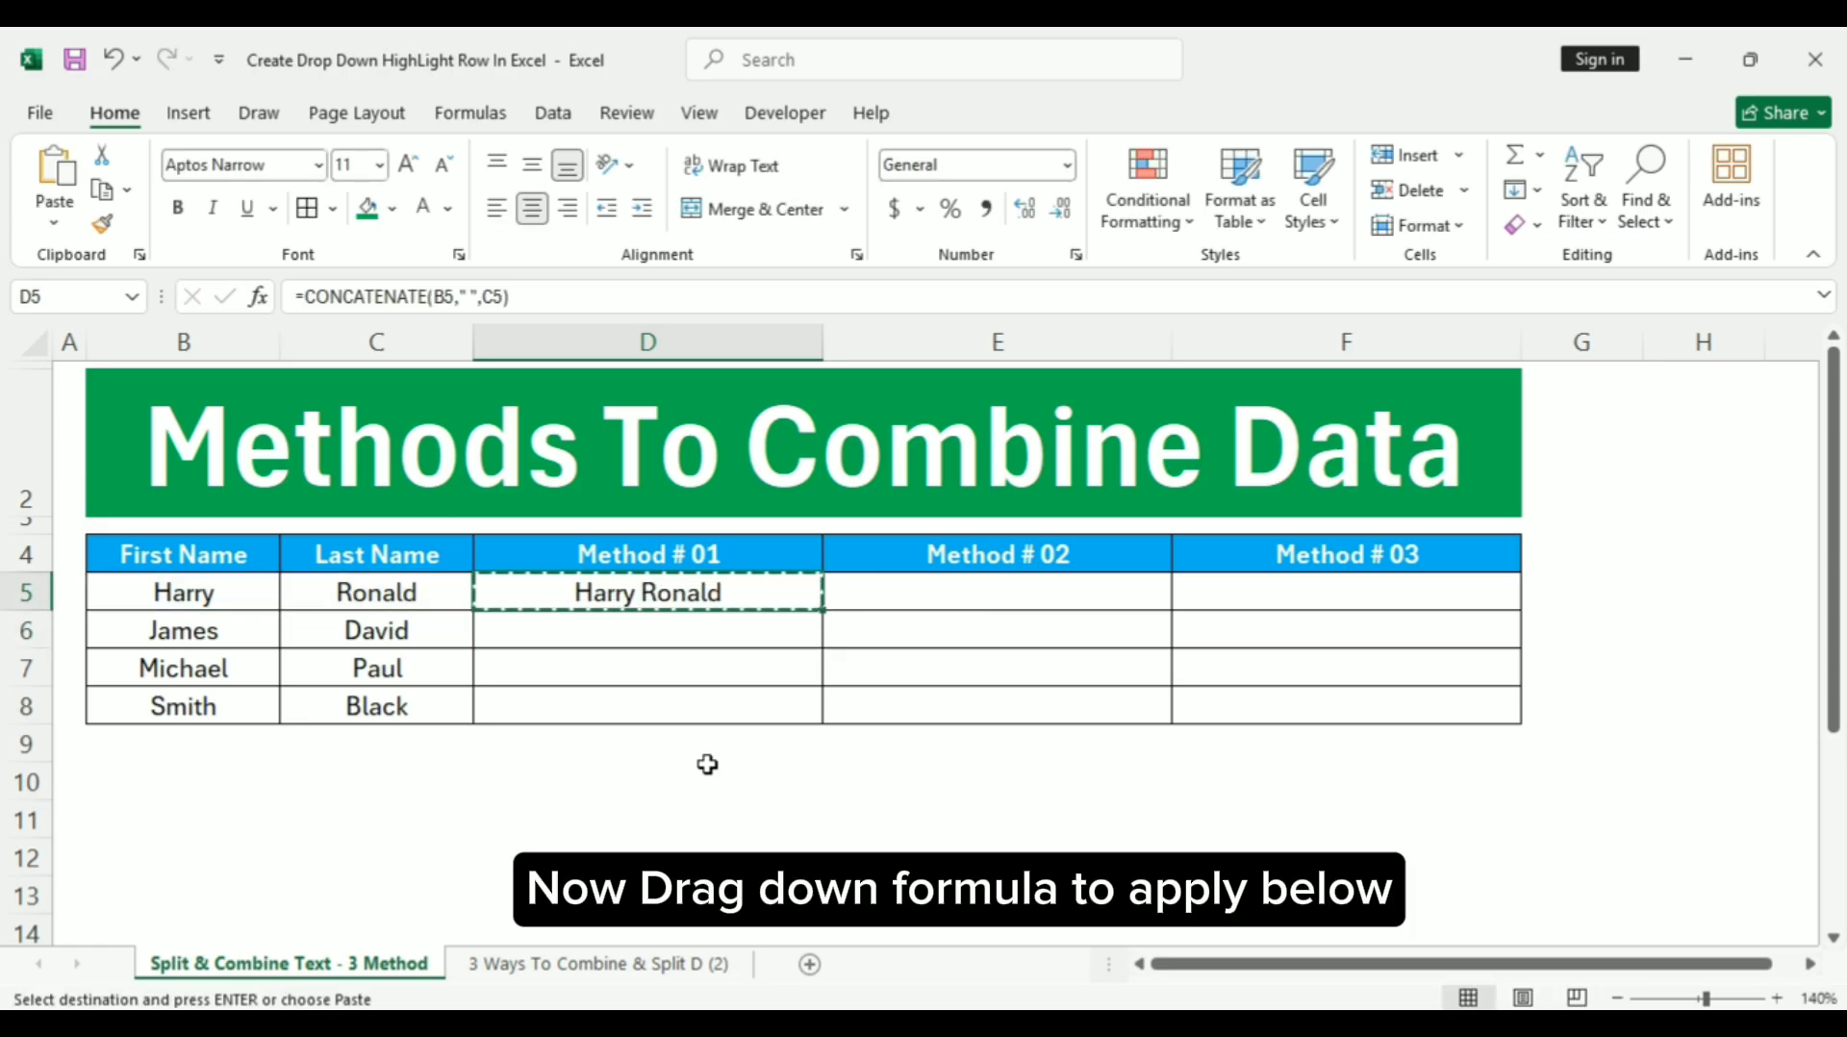
{"action": "key", "text": "shift+Down"}
{"action": "key", "text": "shift+Down"}
{"action": "key", "text": "shift+Down"}
{"action": "key", "text": "ctrl+v"}
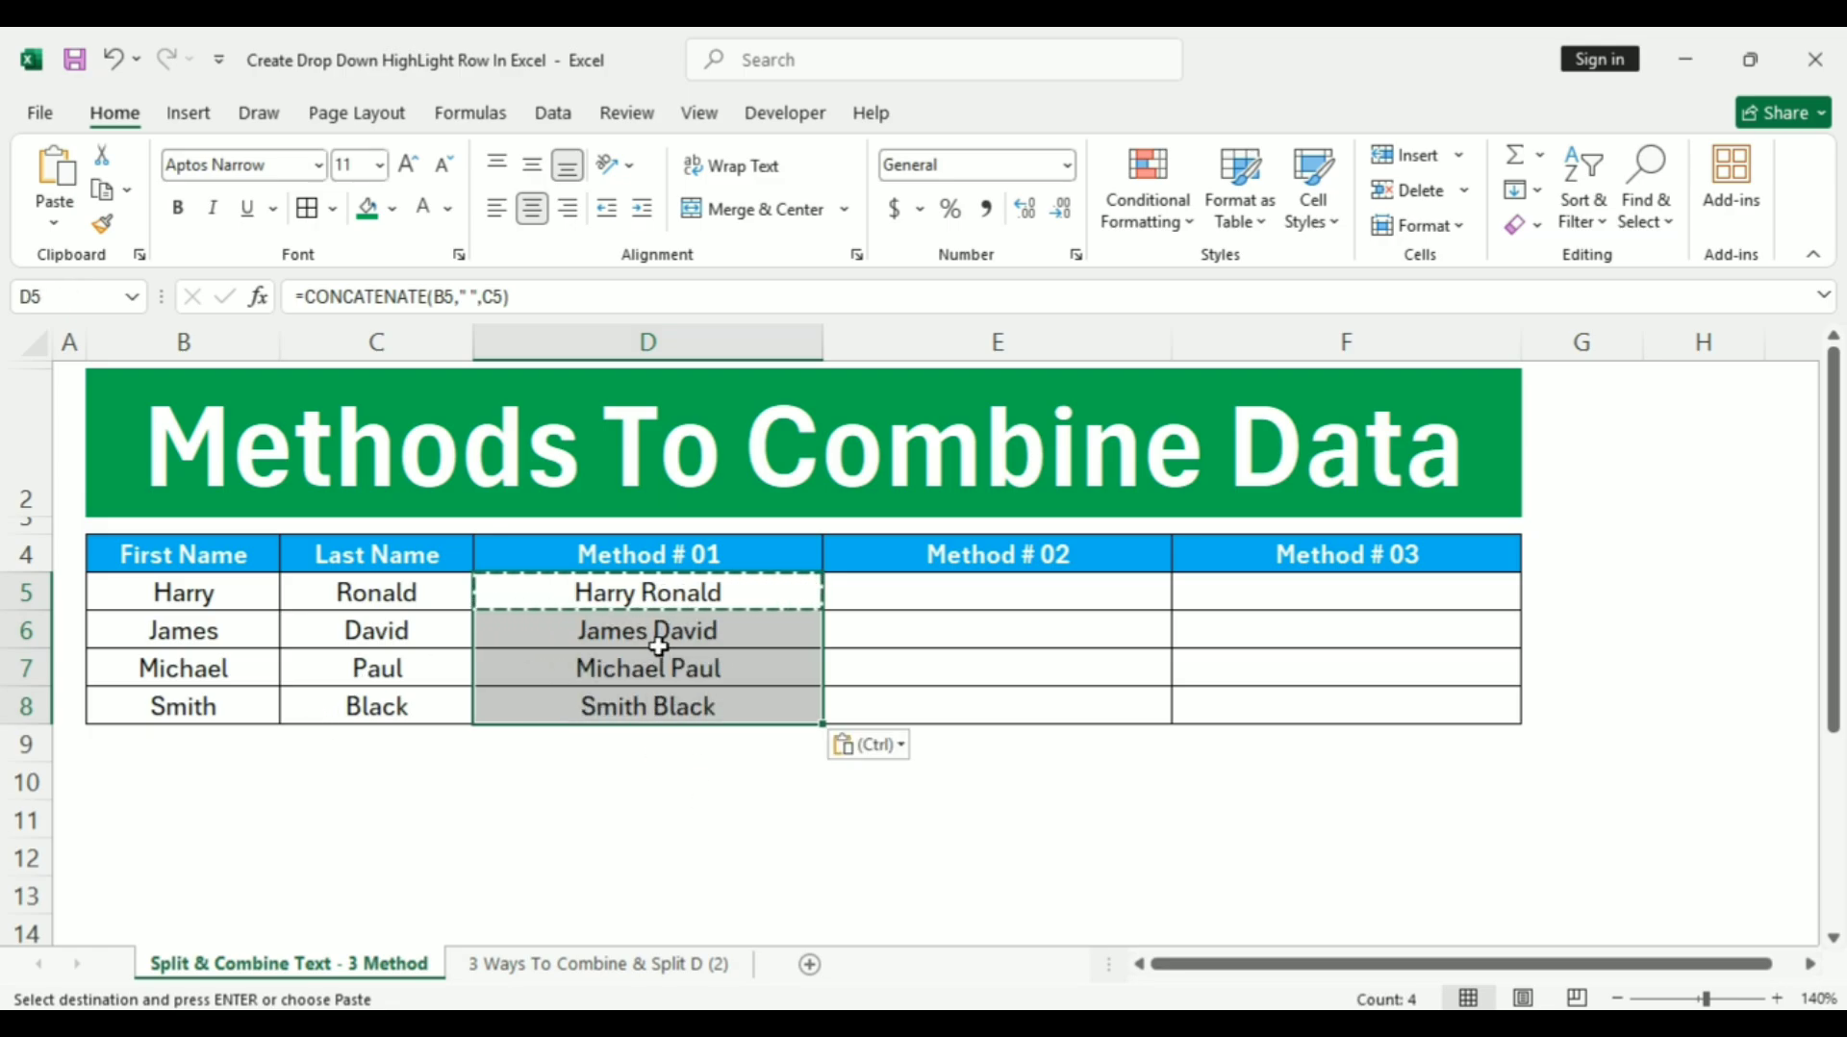
{"action": "key", "text": "Escape"}
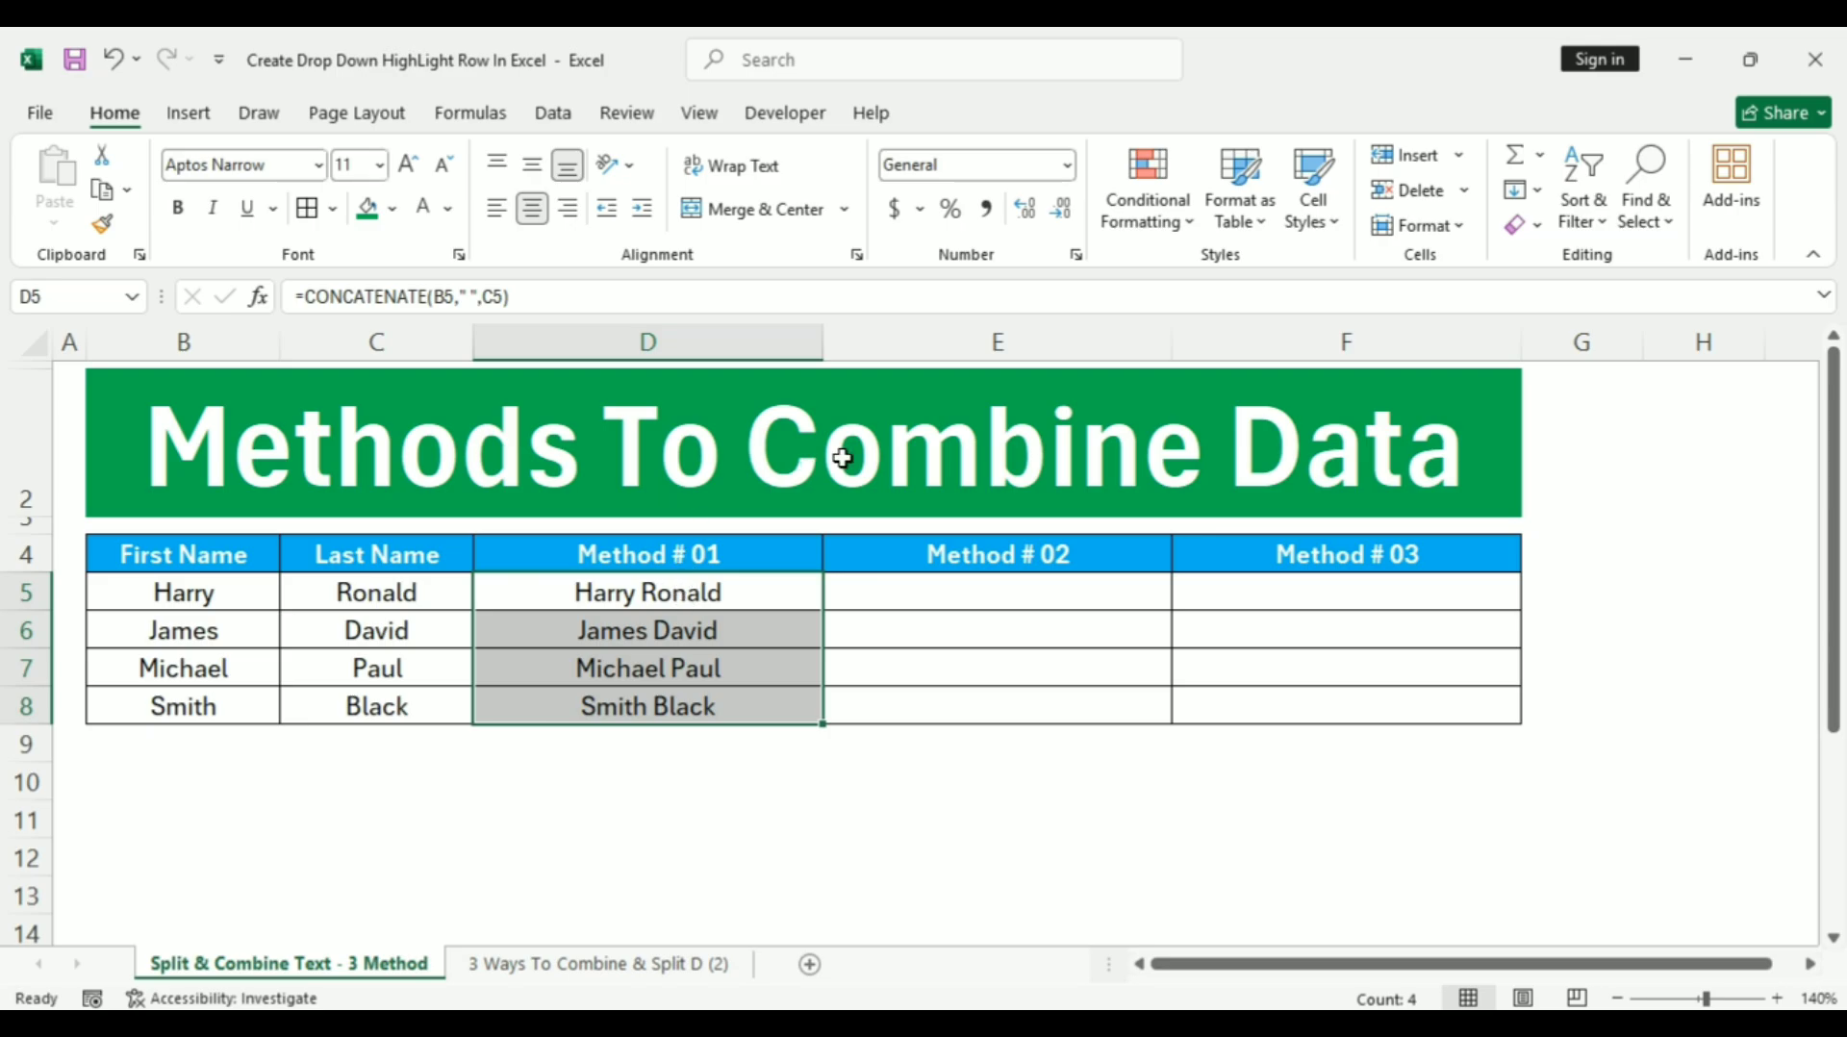
Enter the formula =B5&" "&C5 in cell E5 under Method # 02.
{"action": "left_click", "coordinate": [970, 548]}
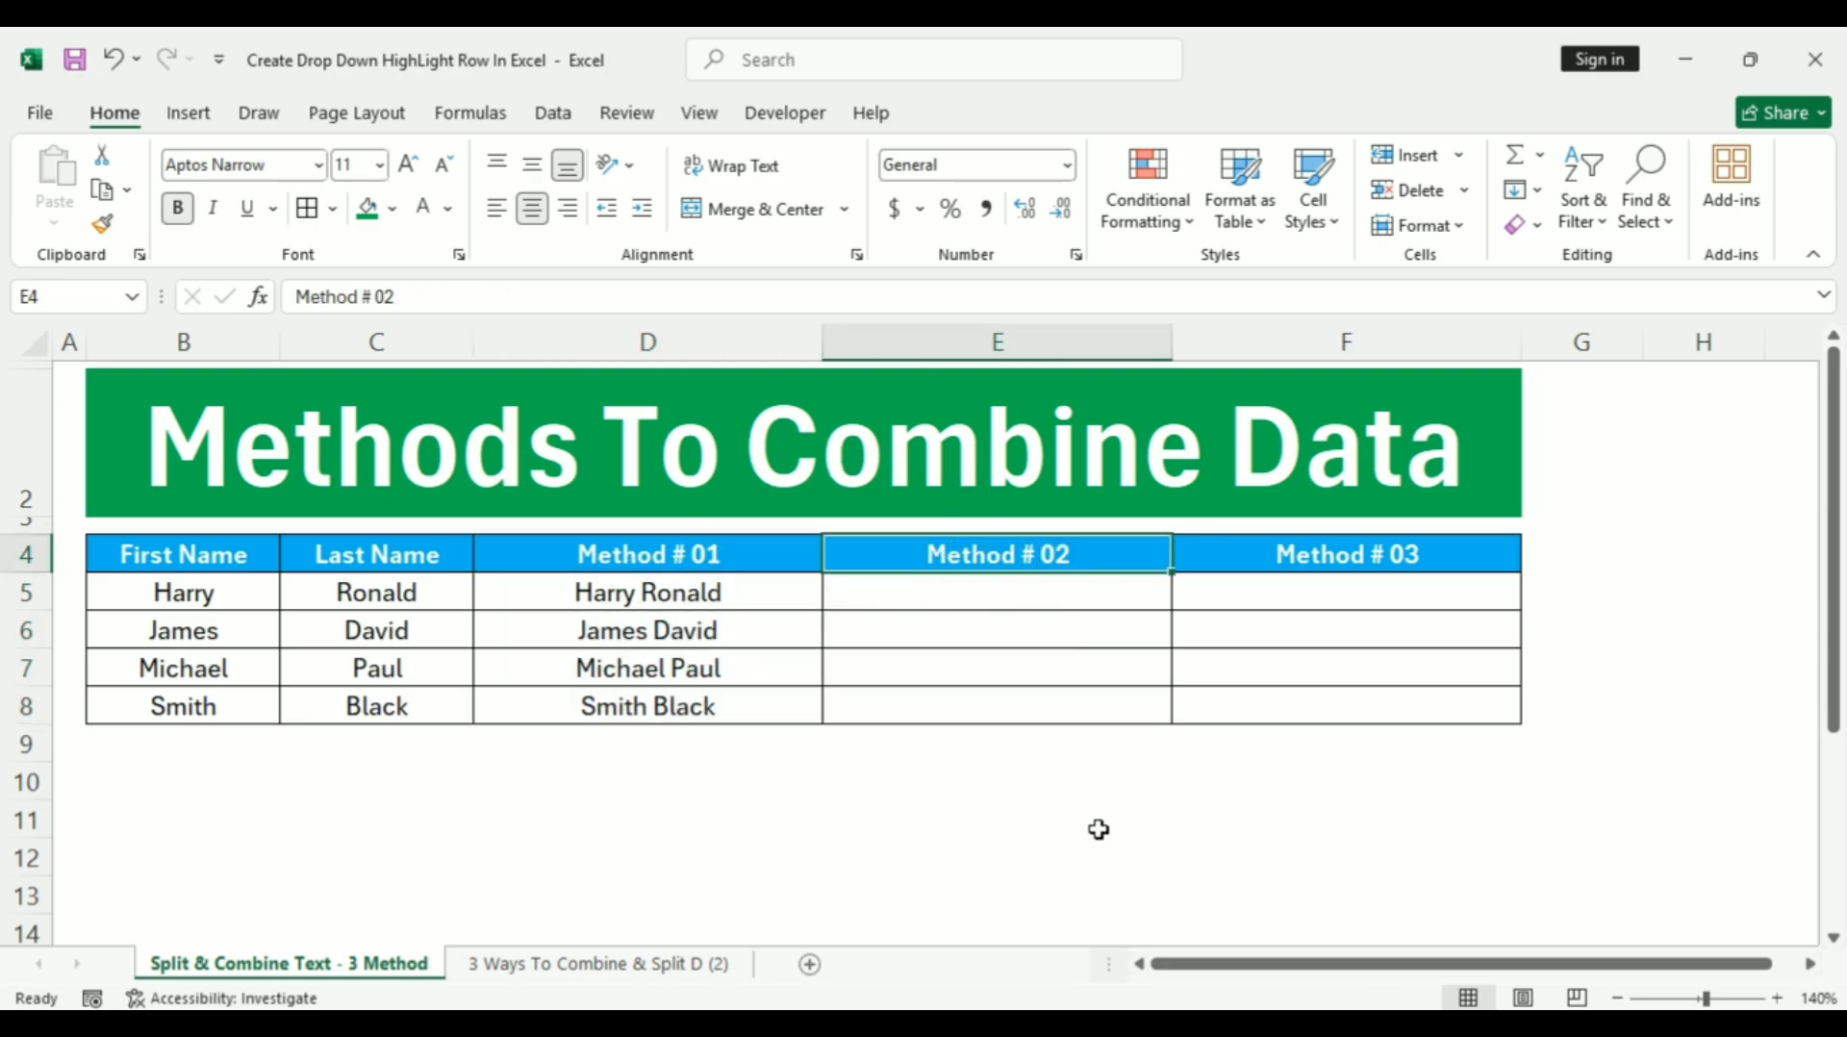
{"action": "key", "text": "Down"}
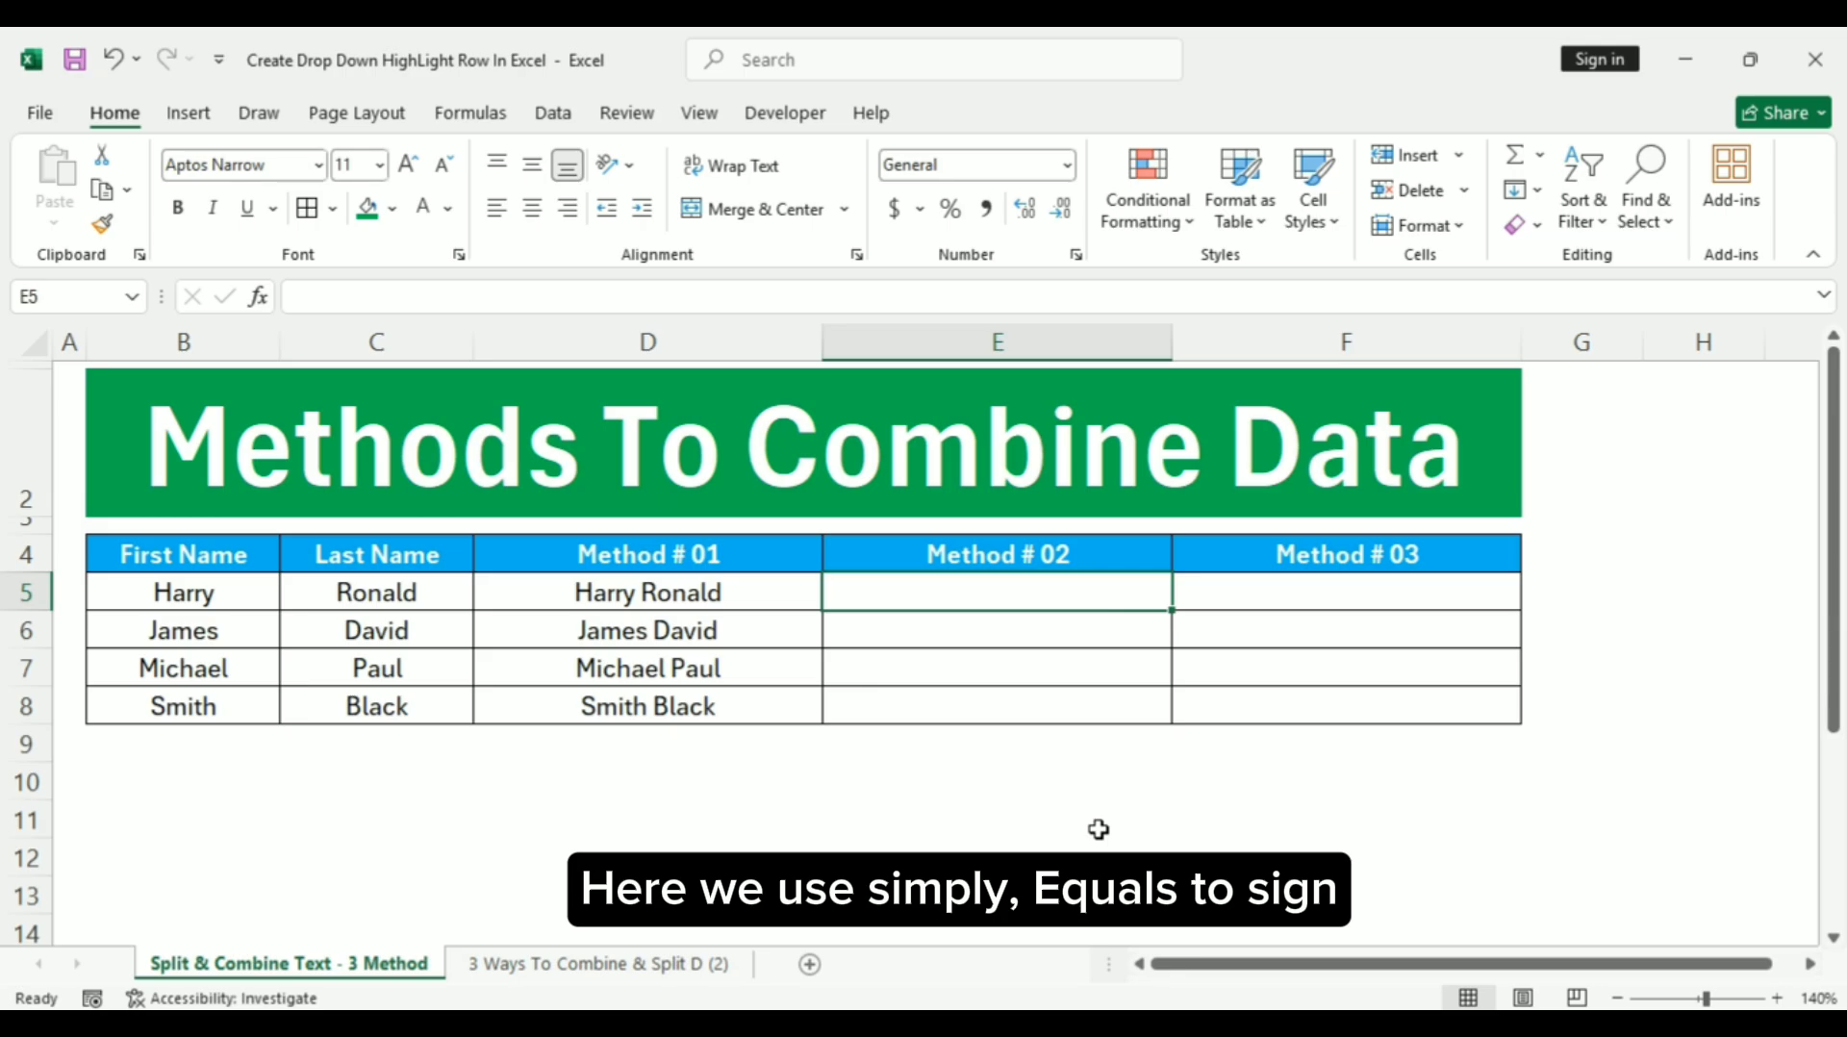
{"action": "type", "text": "="}
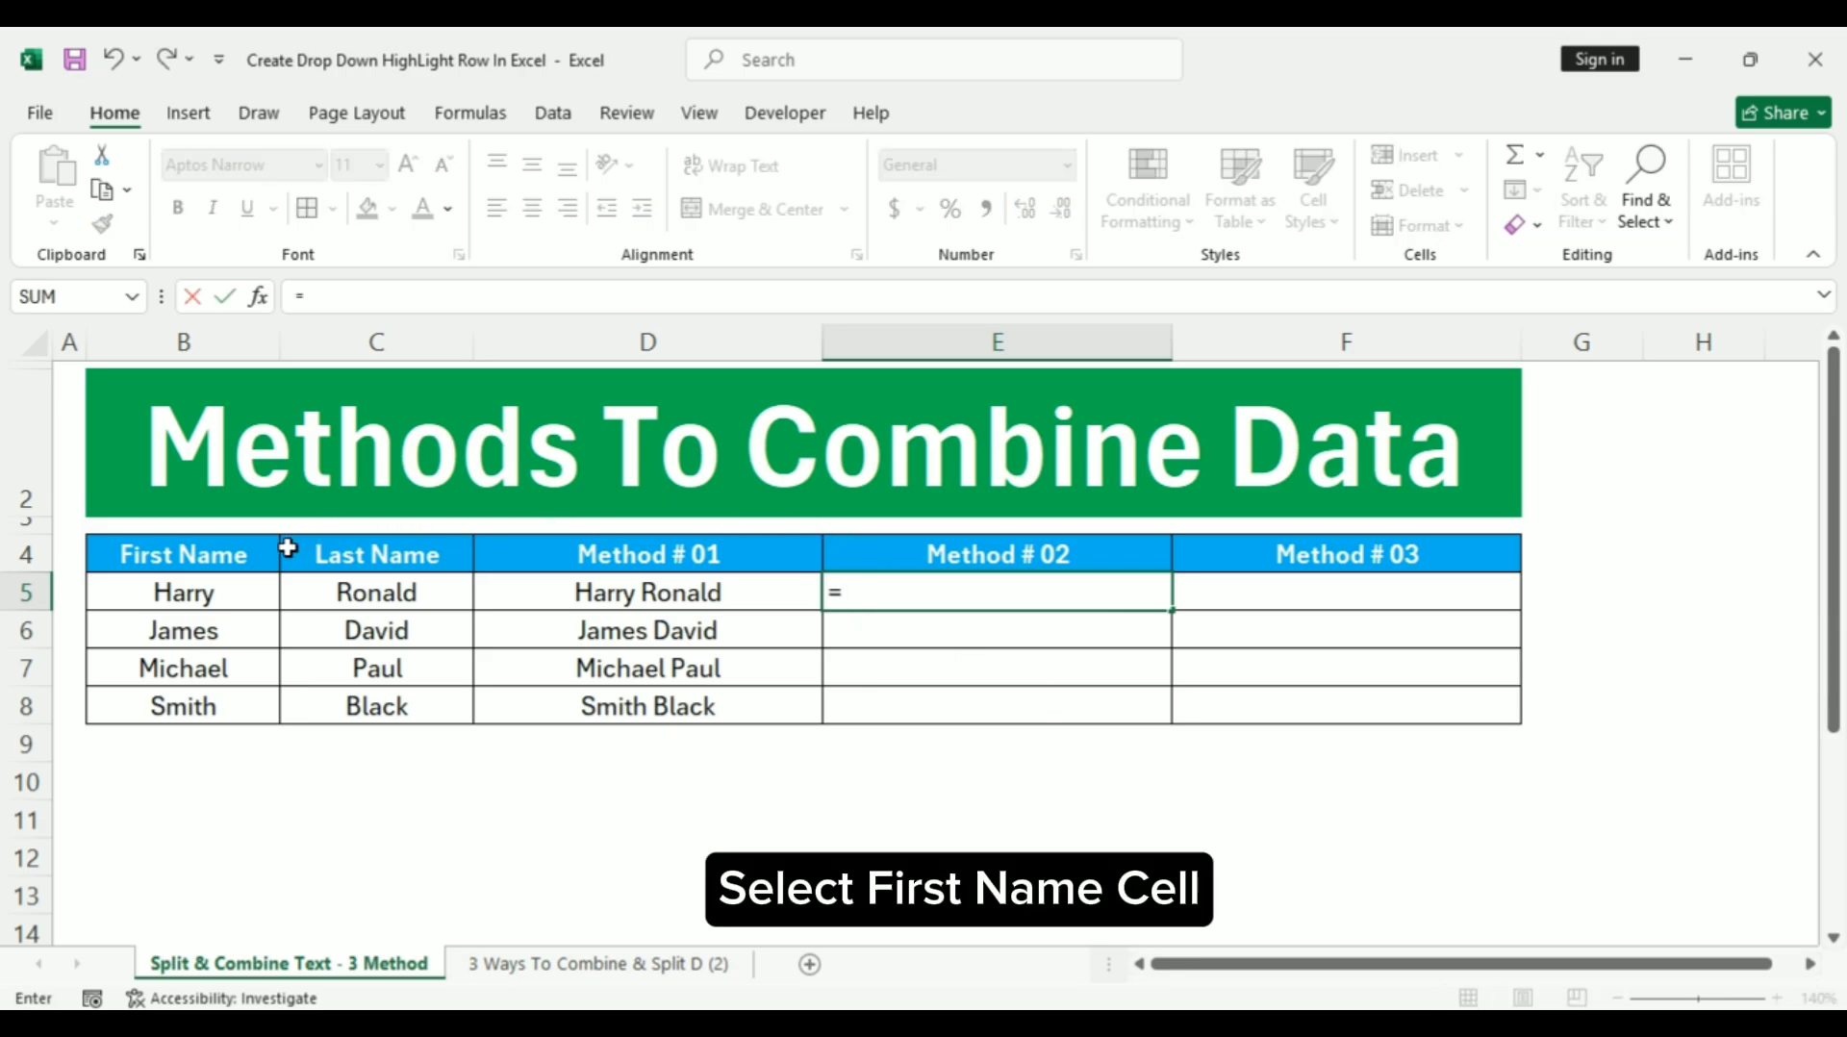
{"action": "left_click", "coordinate": [220, 590]}
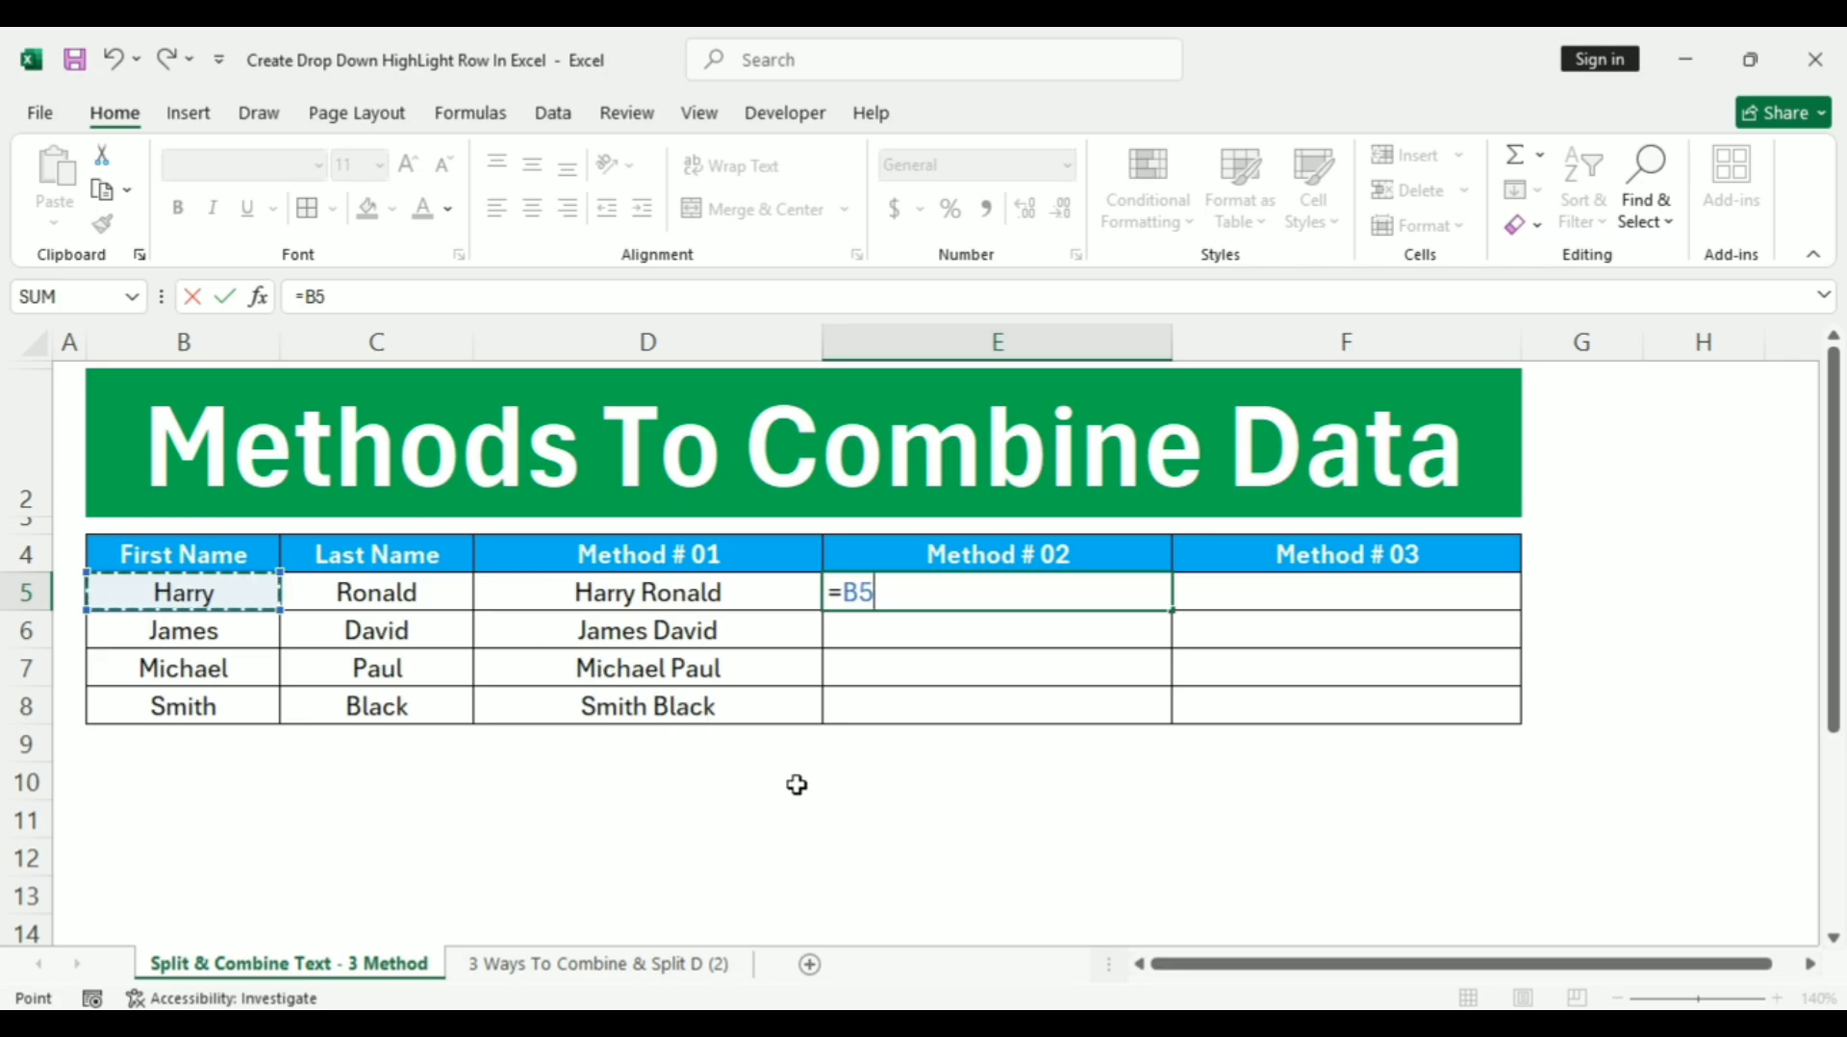
{"action": "type", "text": "&"}
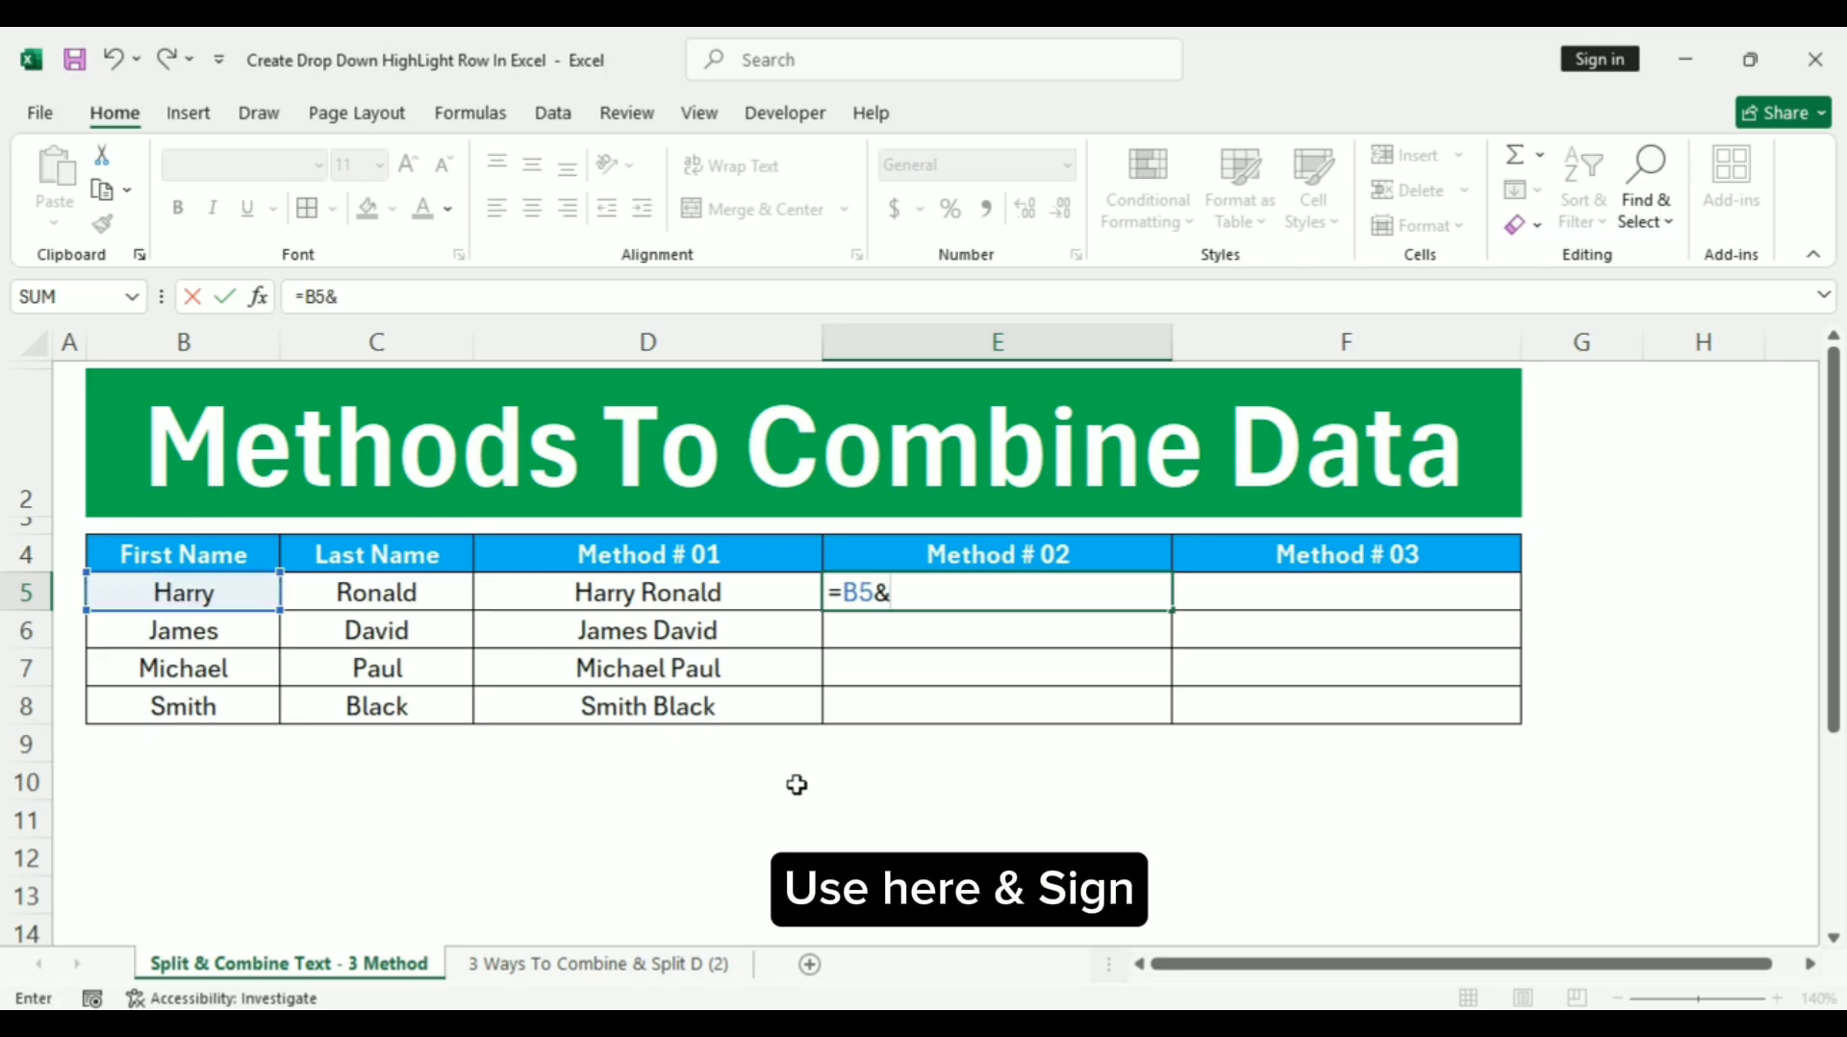
{"action": "type", "text": "\""}
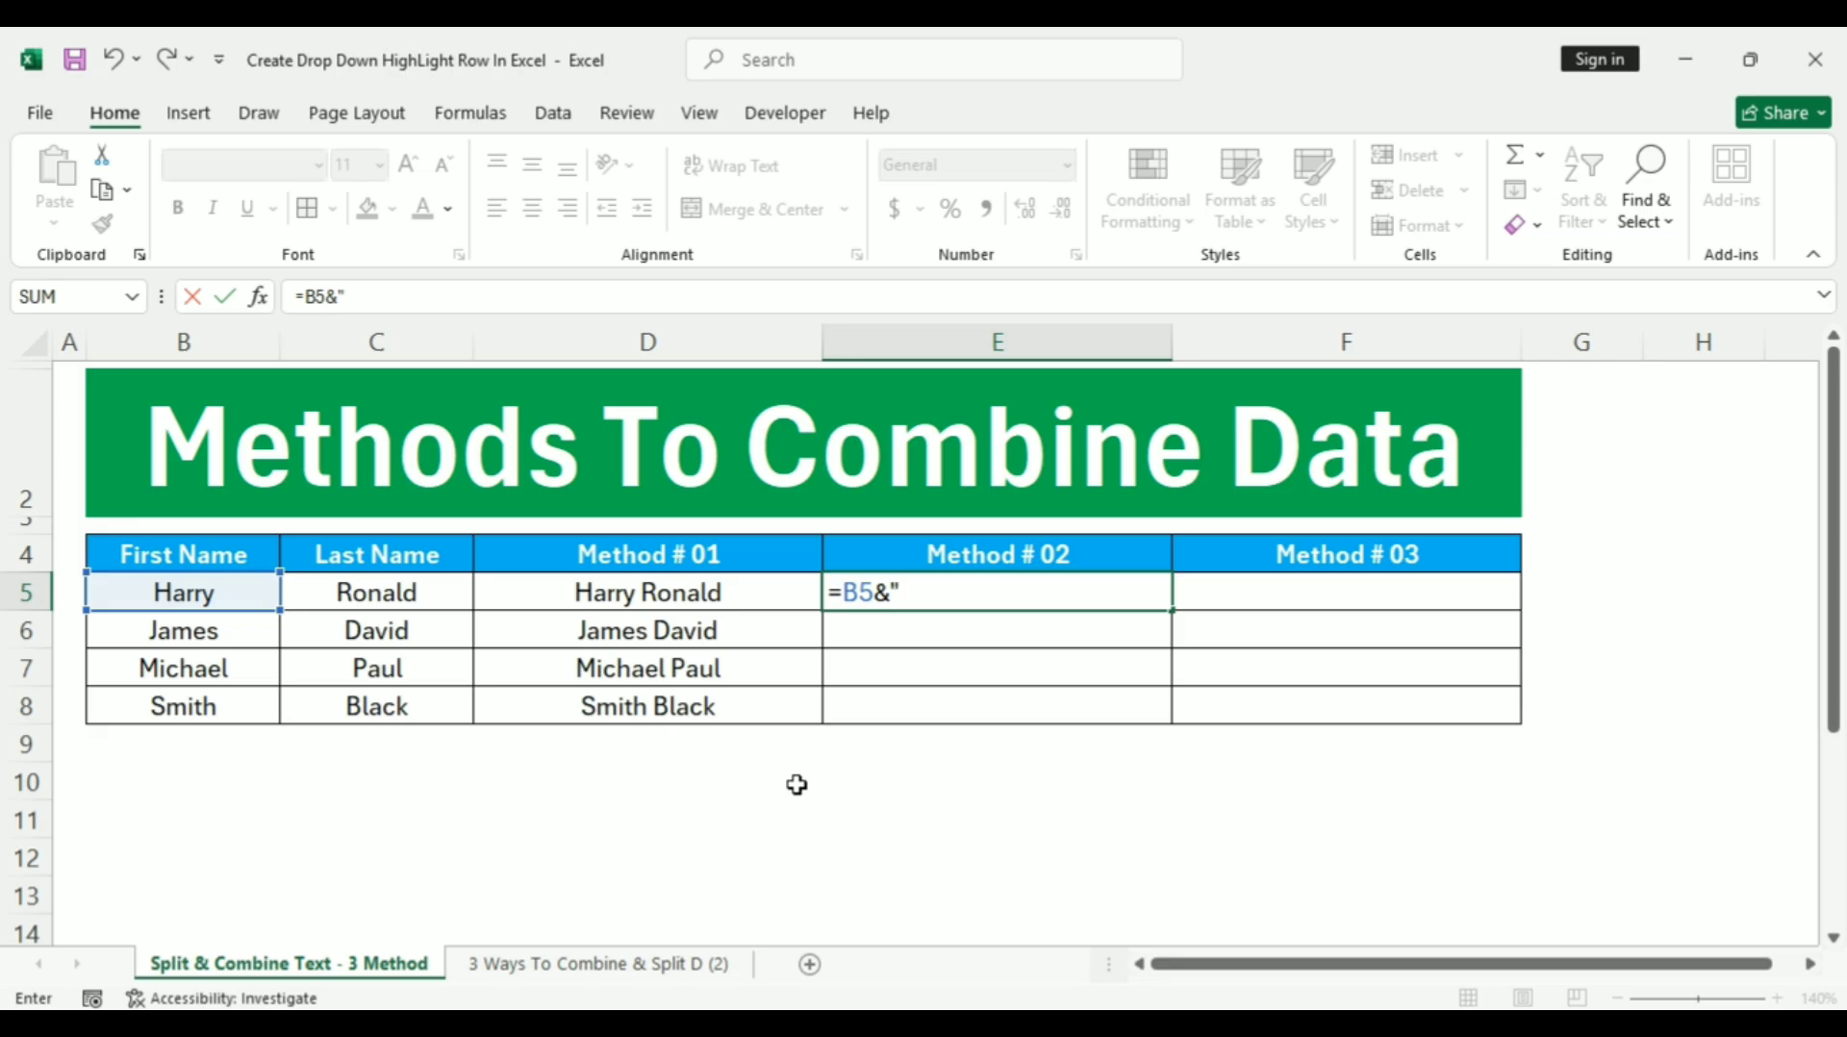
{"action": "type", "text": " \"&"}
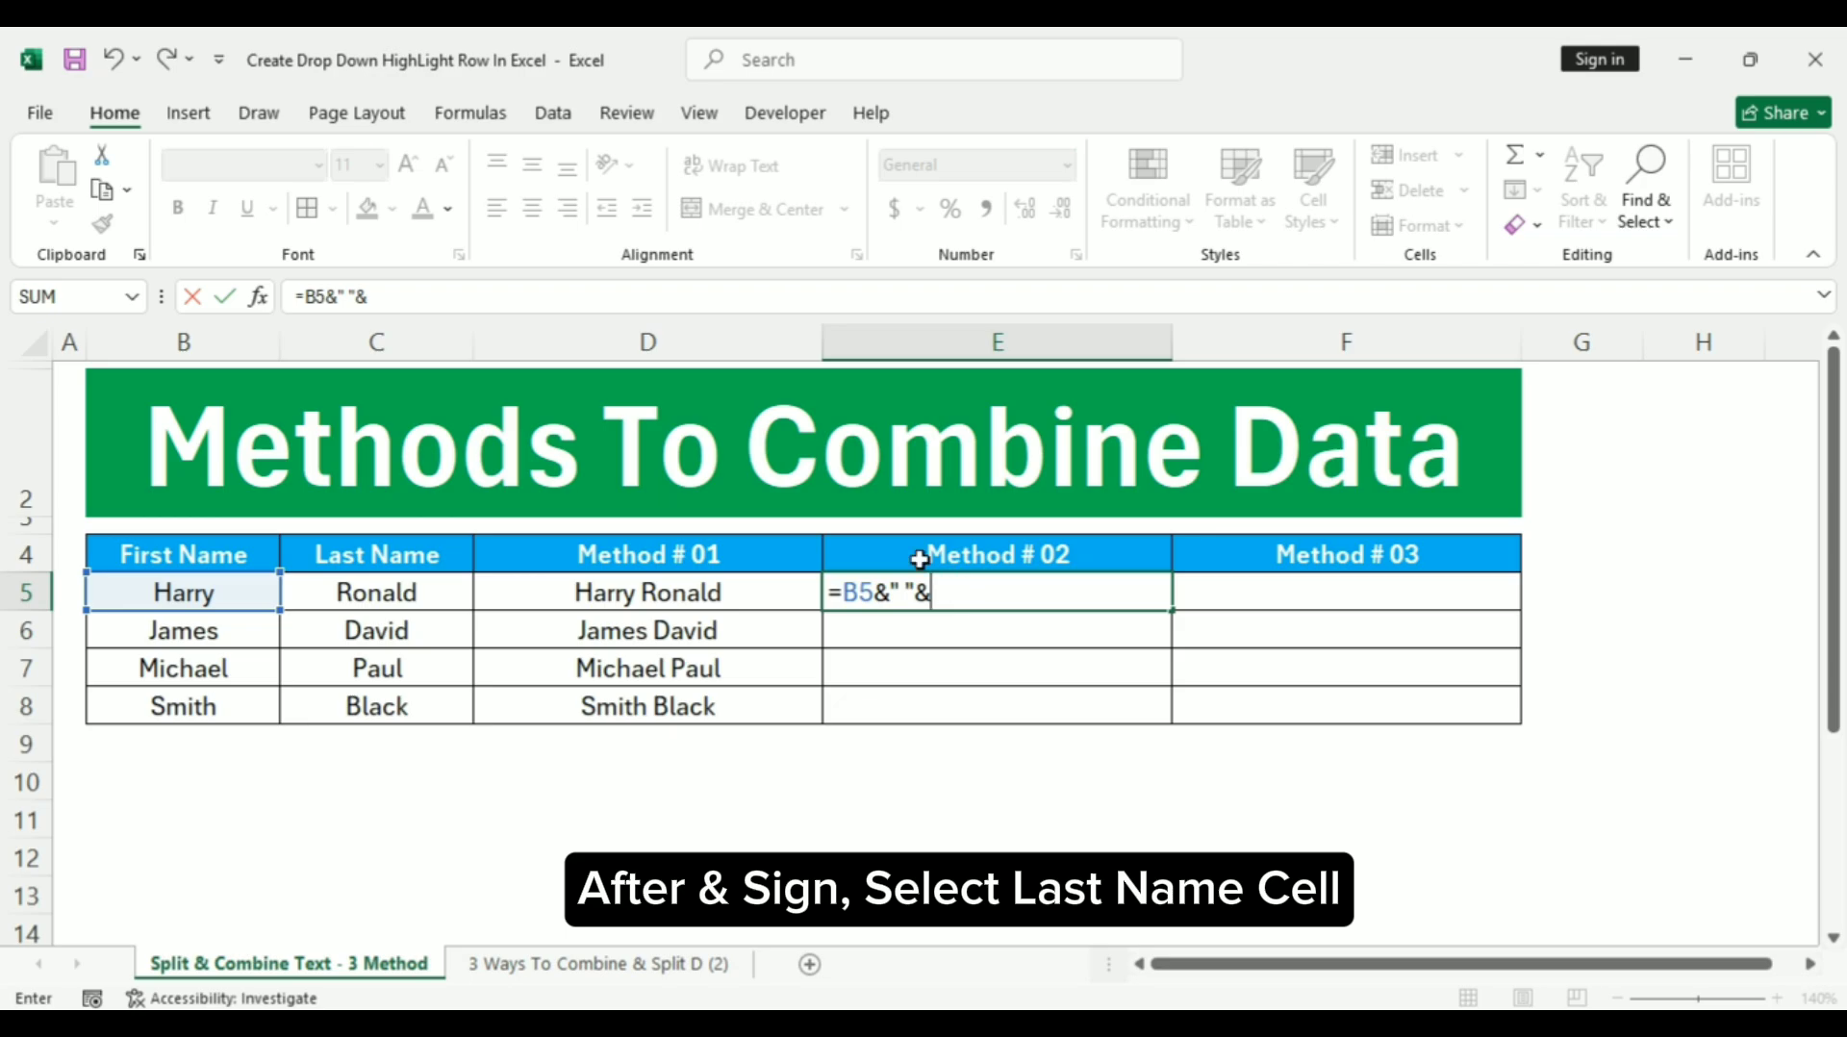
{"action": "left_click", "coordinate": [412, 595]}
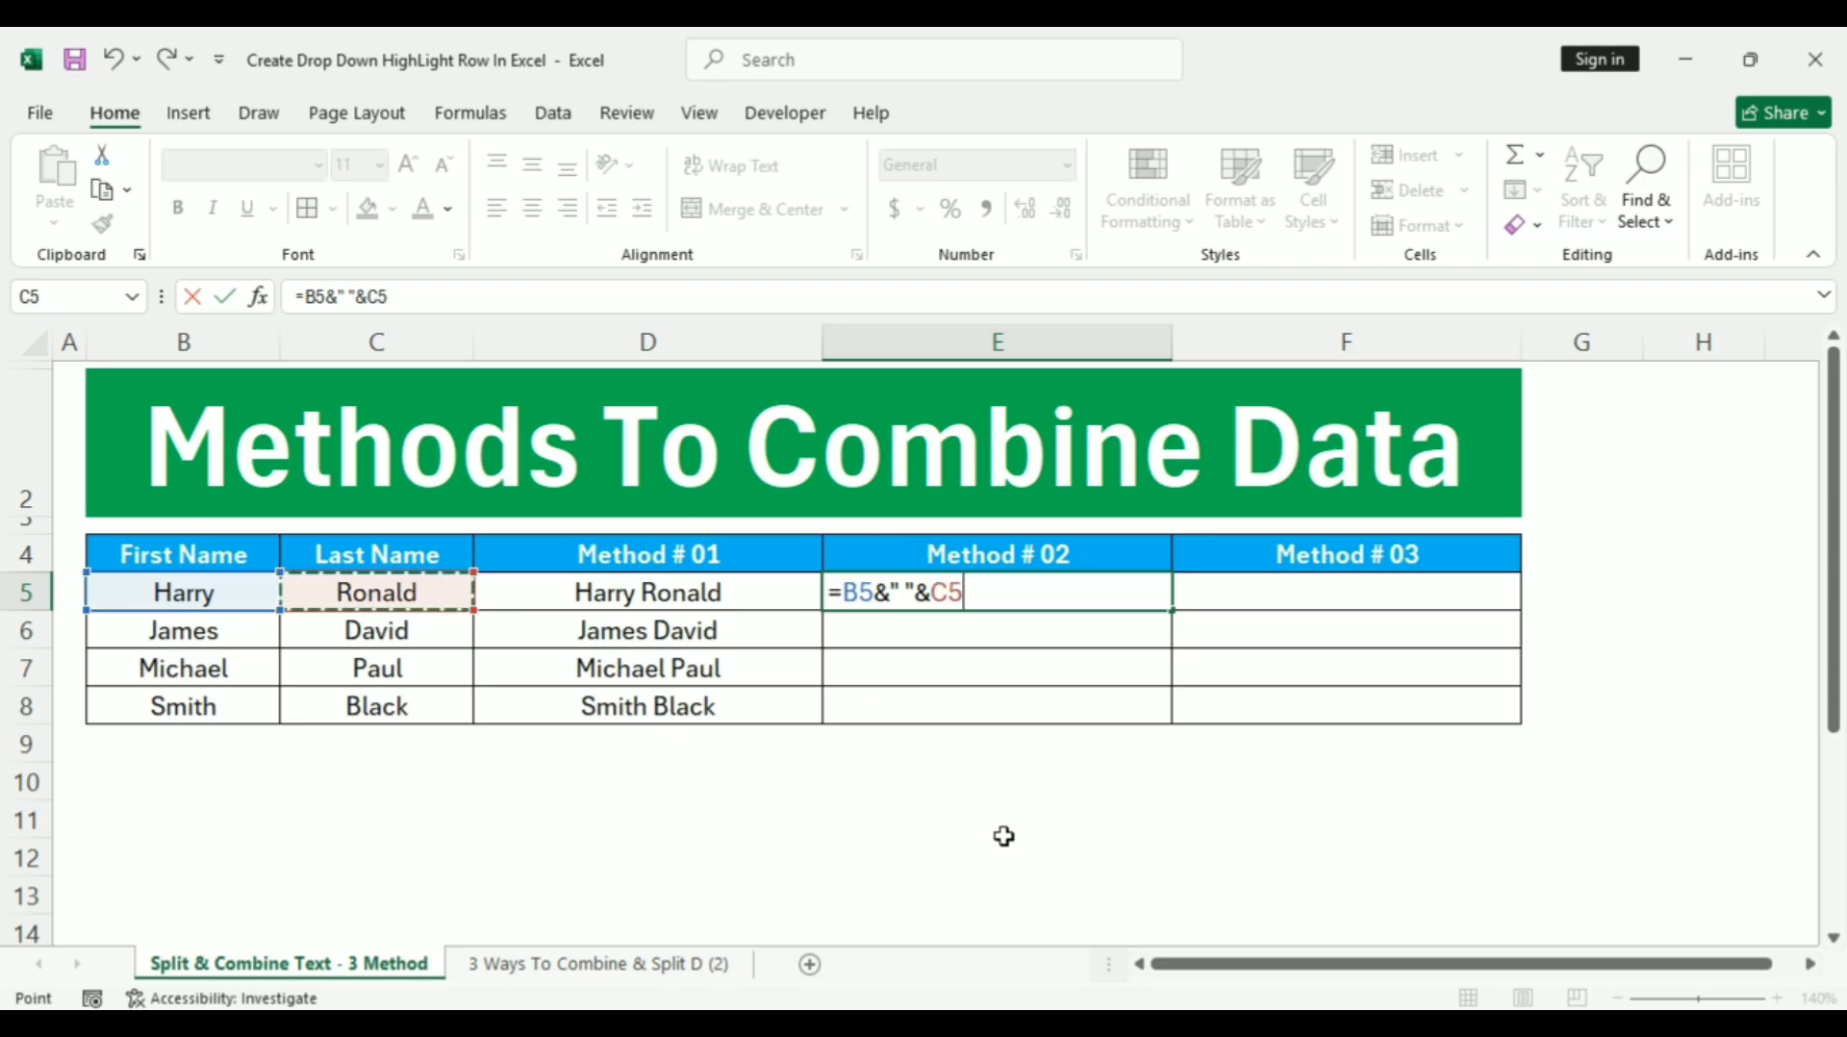
{"action": "key", "text": "ctrl+Return"}
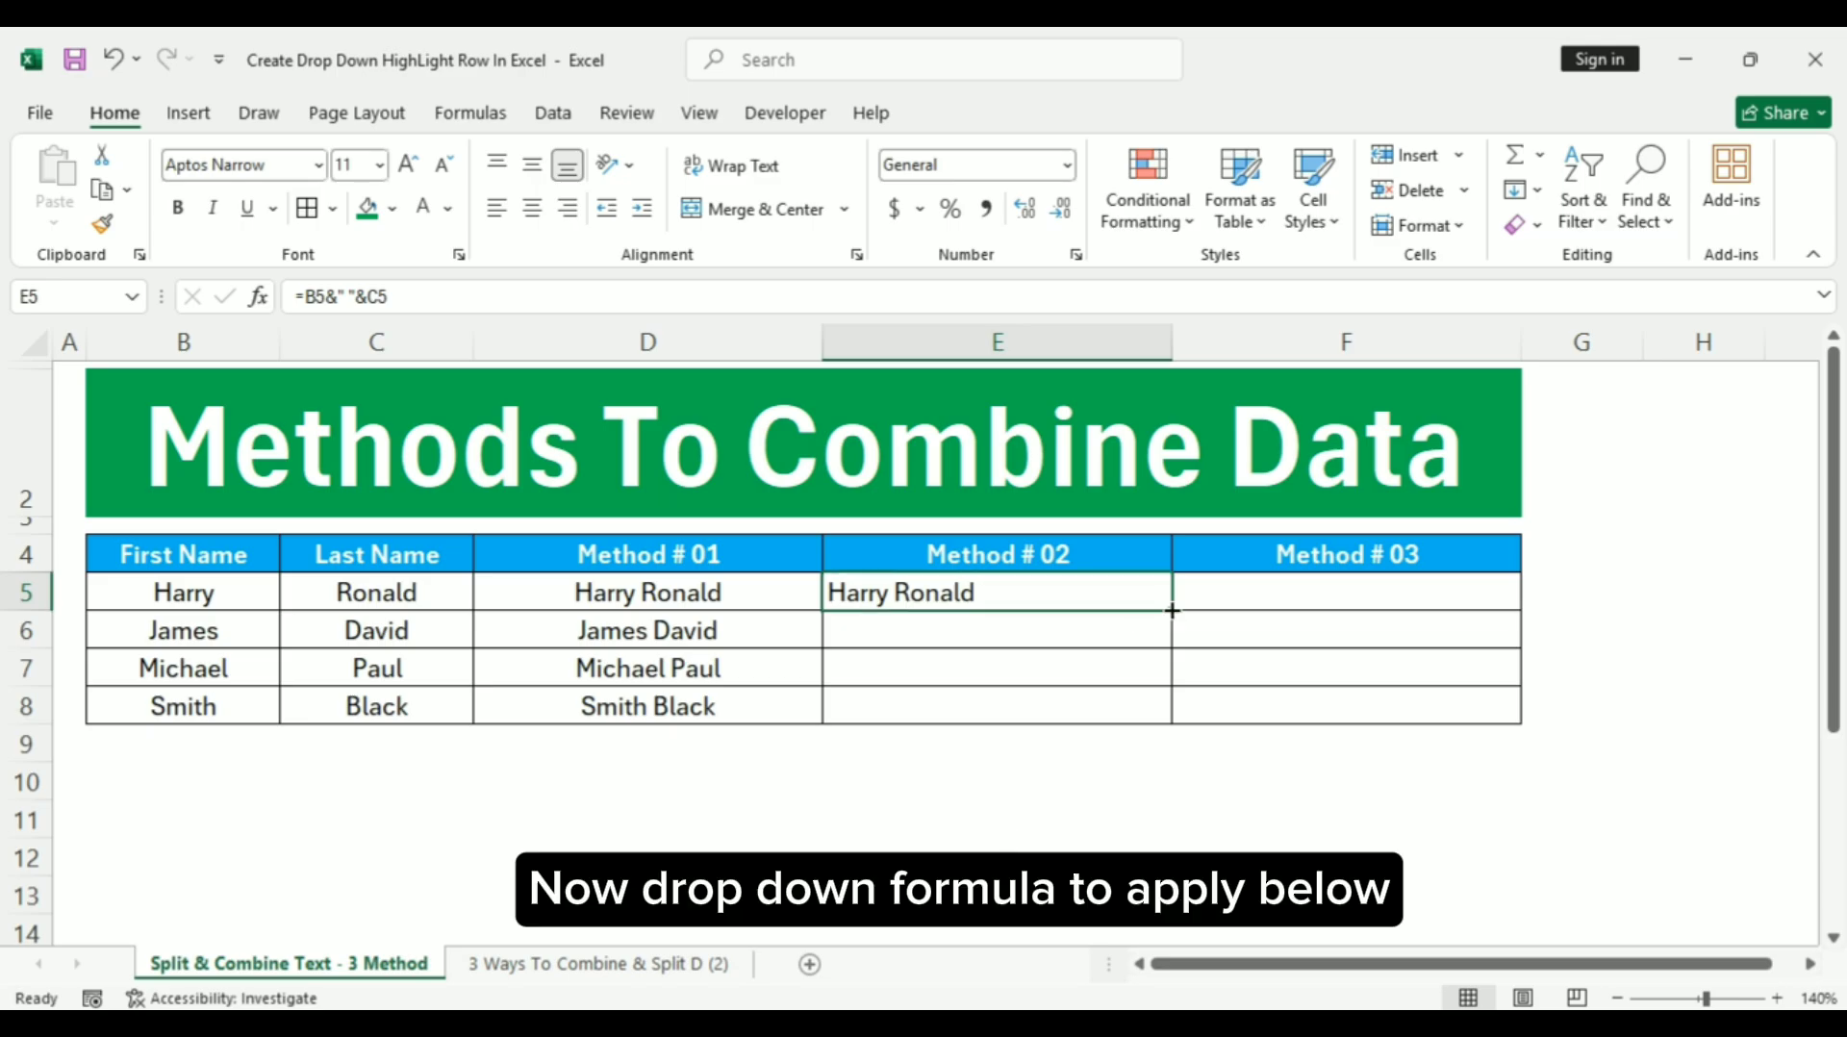
Fill the E5 formula down through E8 and center the contents of E5:E8 horizontally.
{"action": "left_click_drag", "start_coordinate": [1173, 611], "coordinate": [1167, 725]}
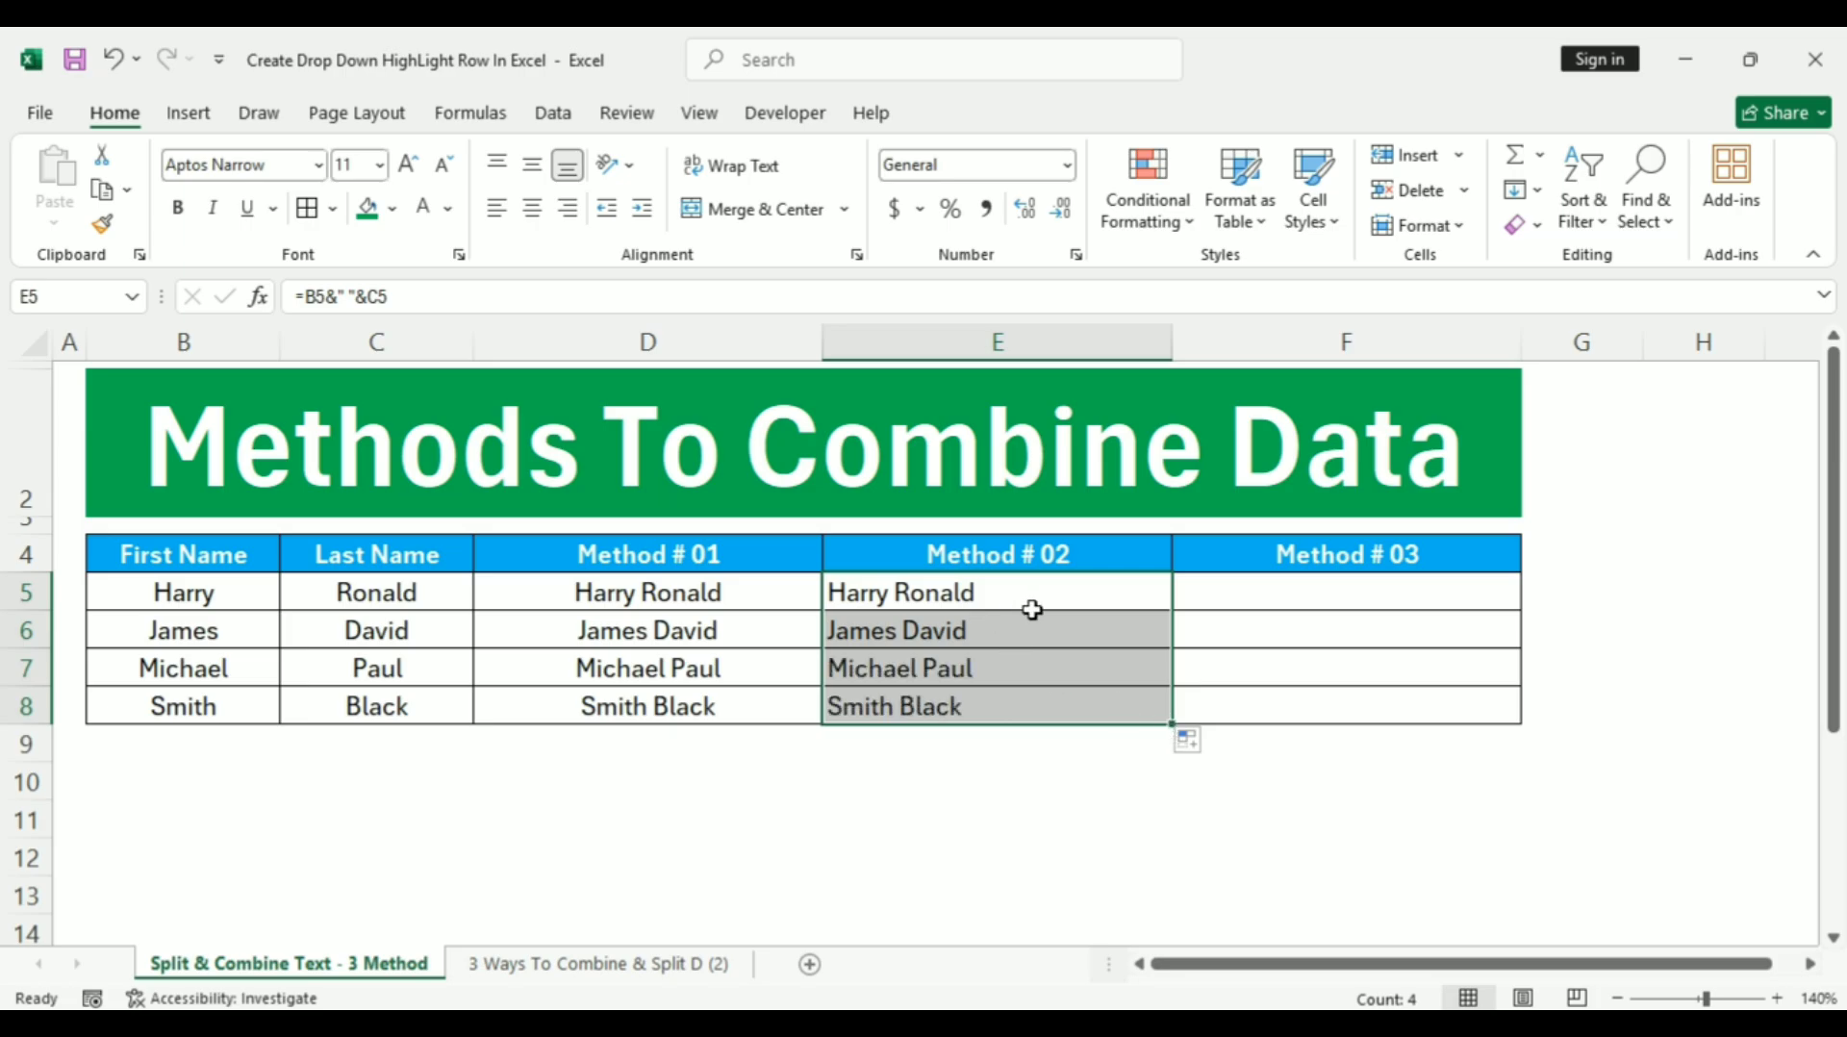
{"action": "left_click", "coordinate": [529, 212]}
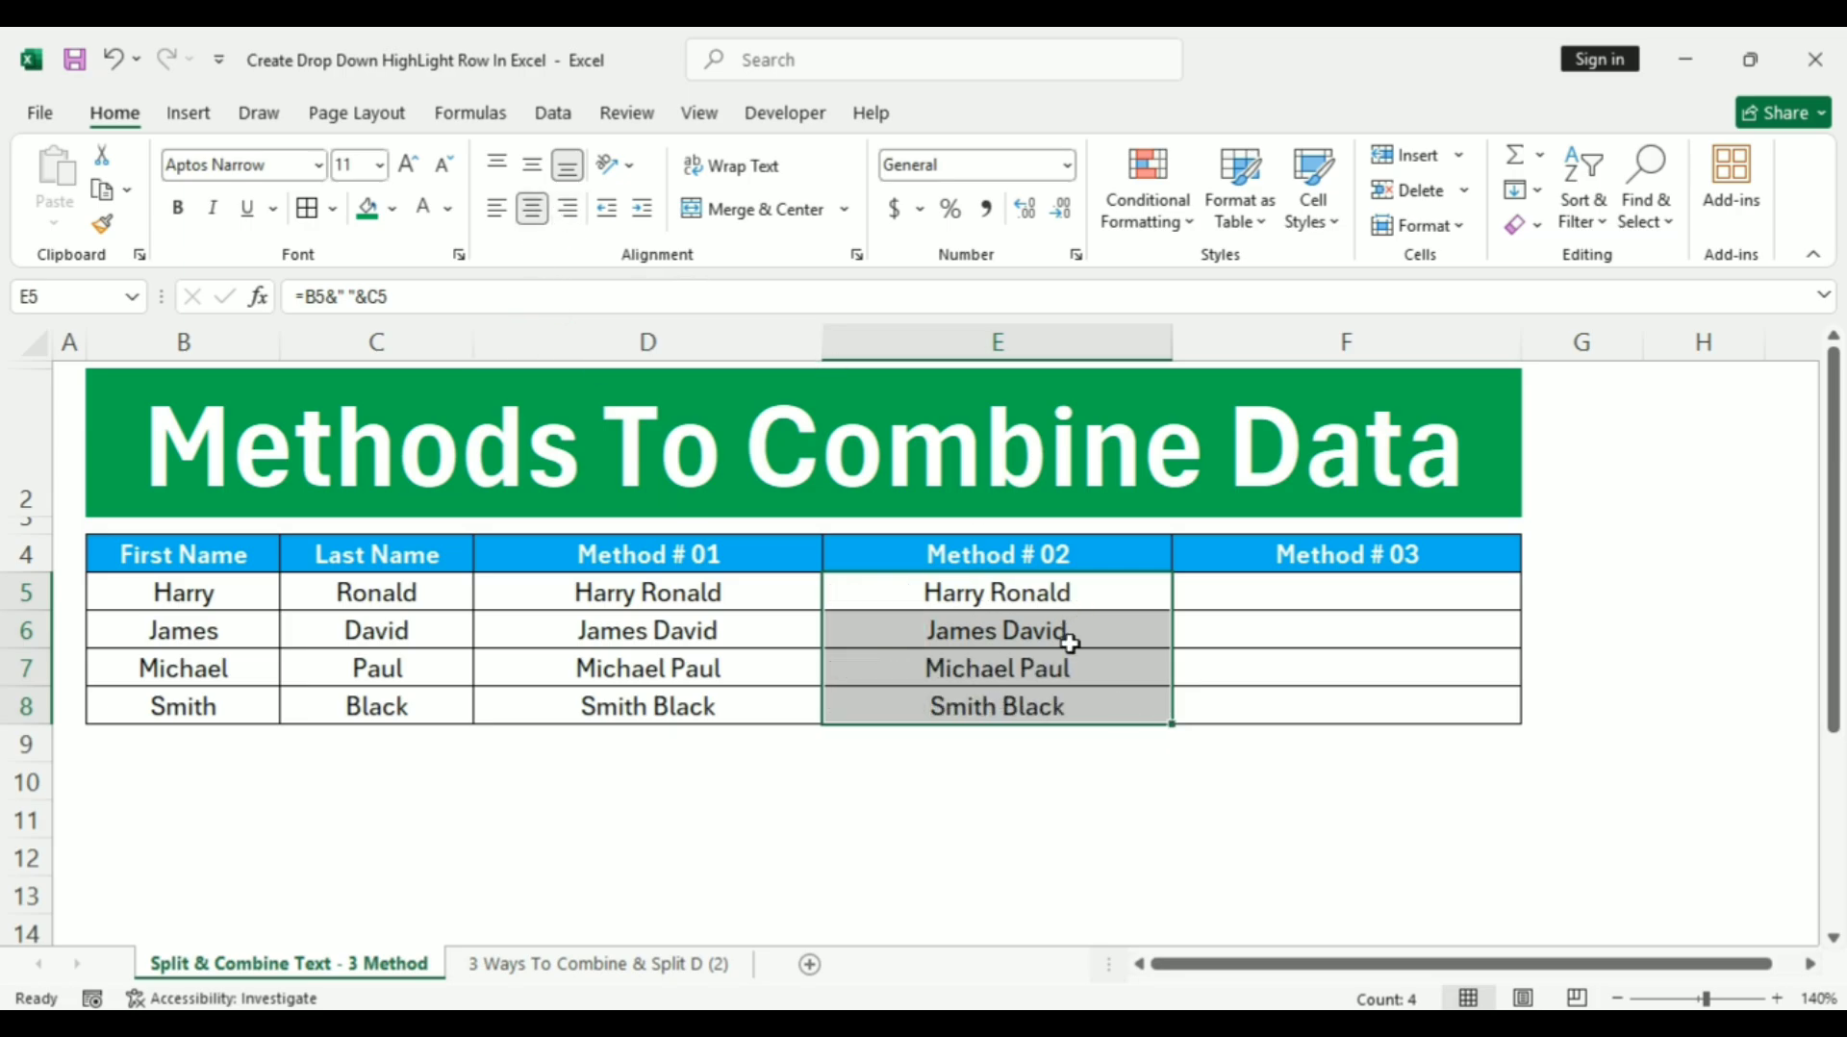
Enter the formula =TEXTJOIN(,1,B5," ",C5) in cell F5 under Method # 03.
{"action": "left_click", "coordinate": [1271, 585]}
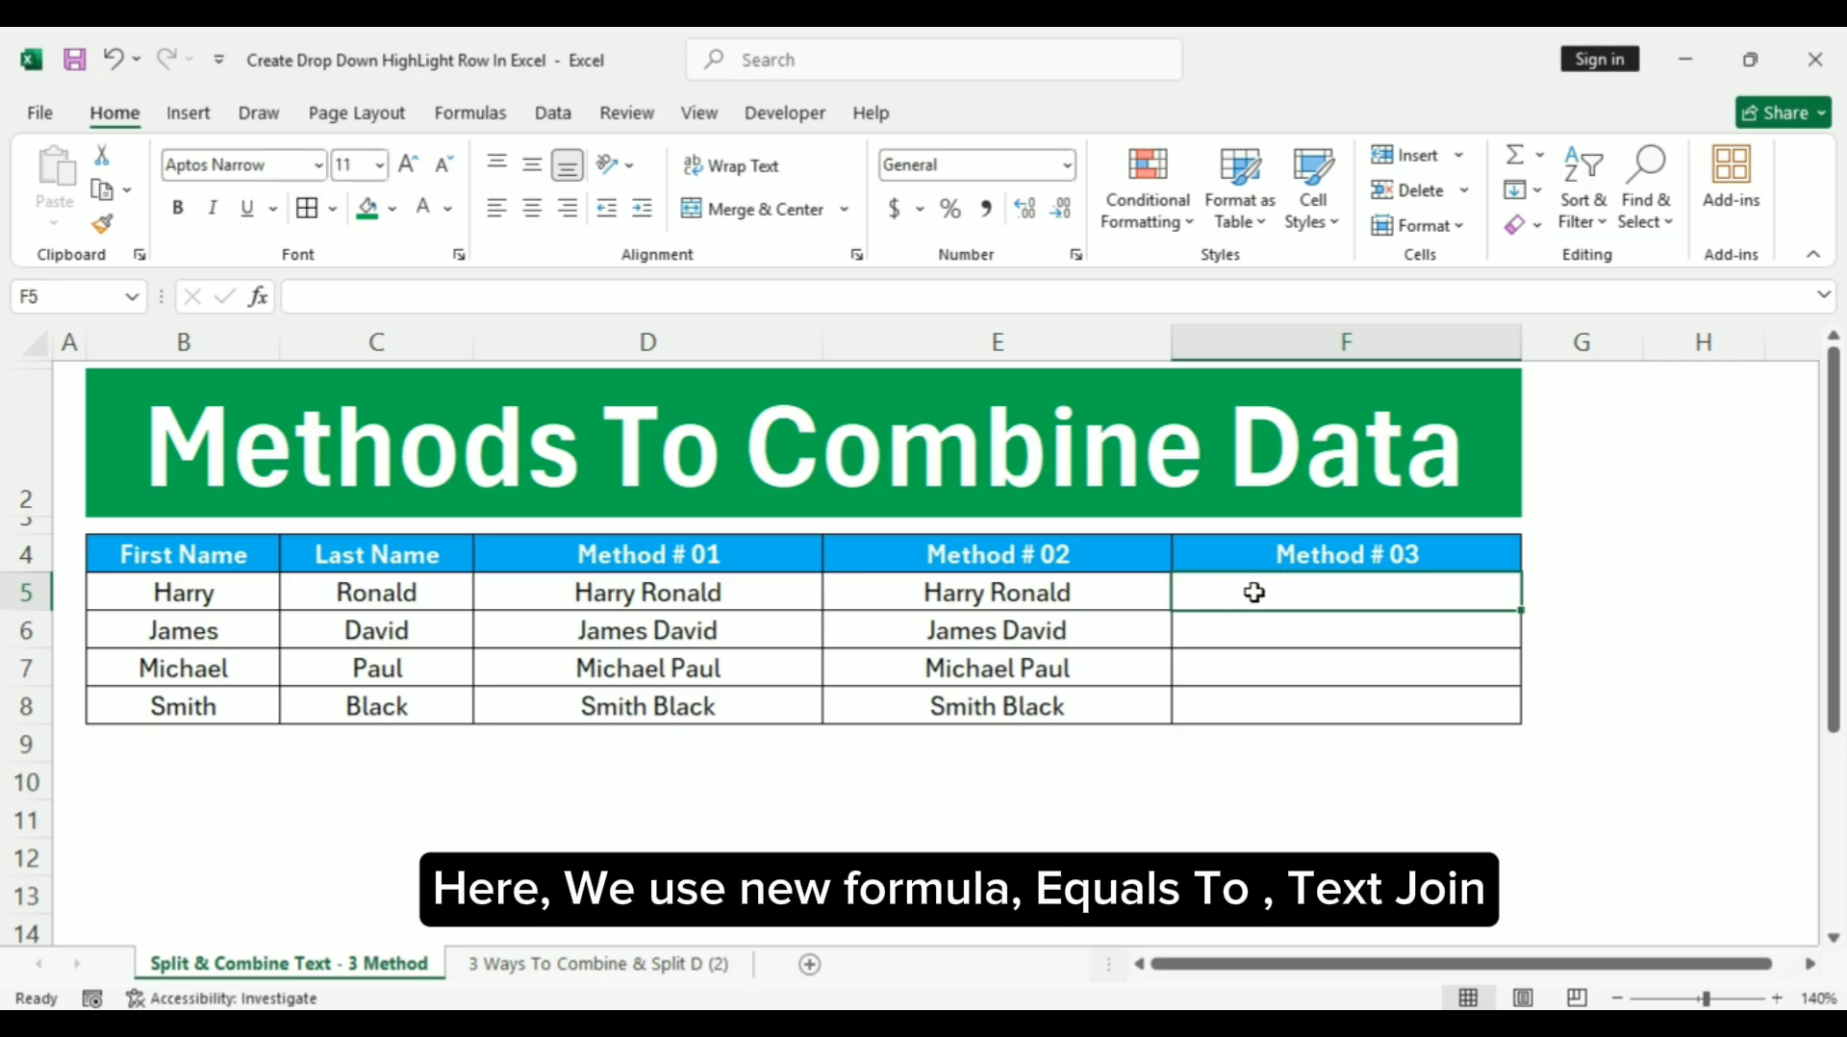
{"action": "type", "text": "="}
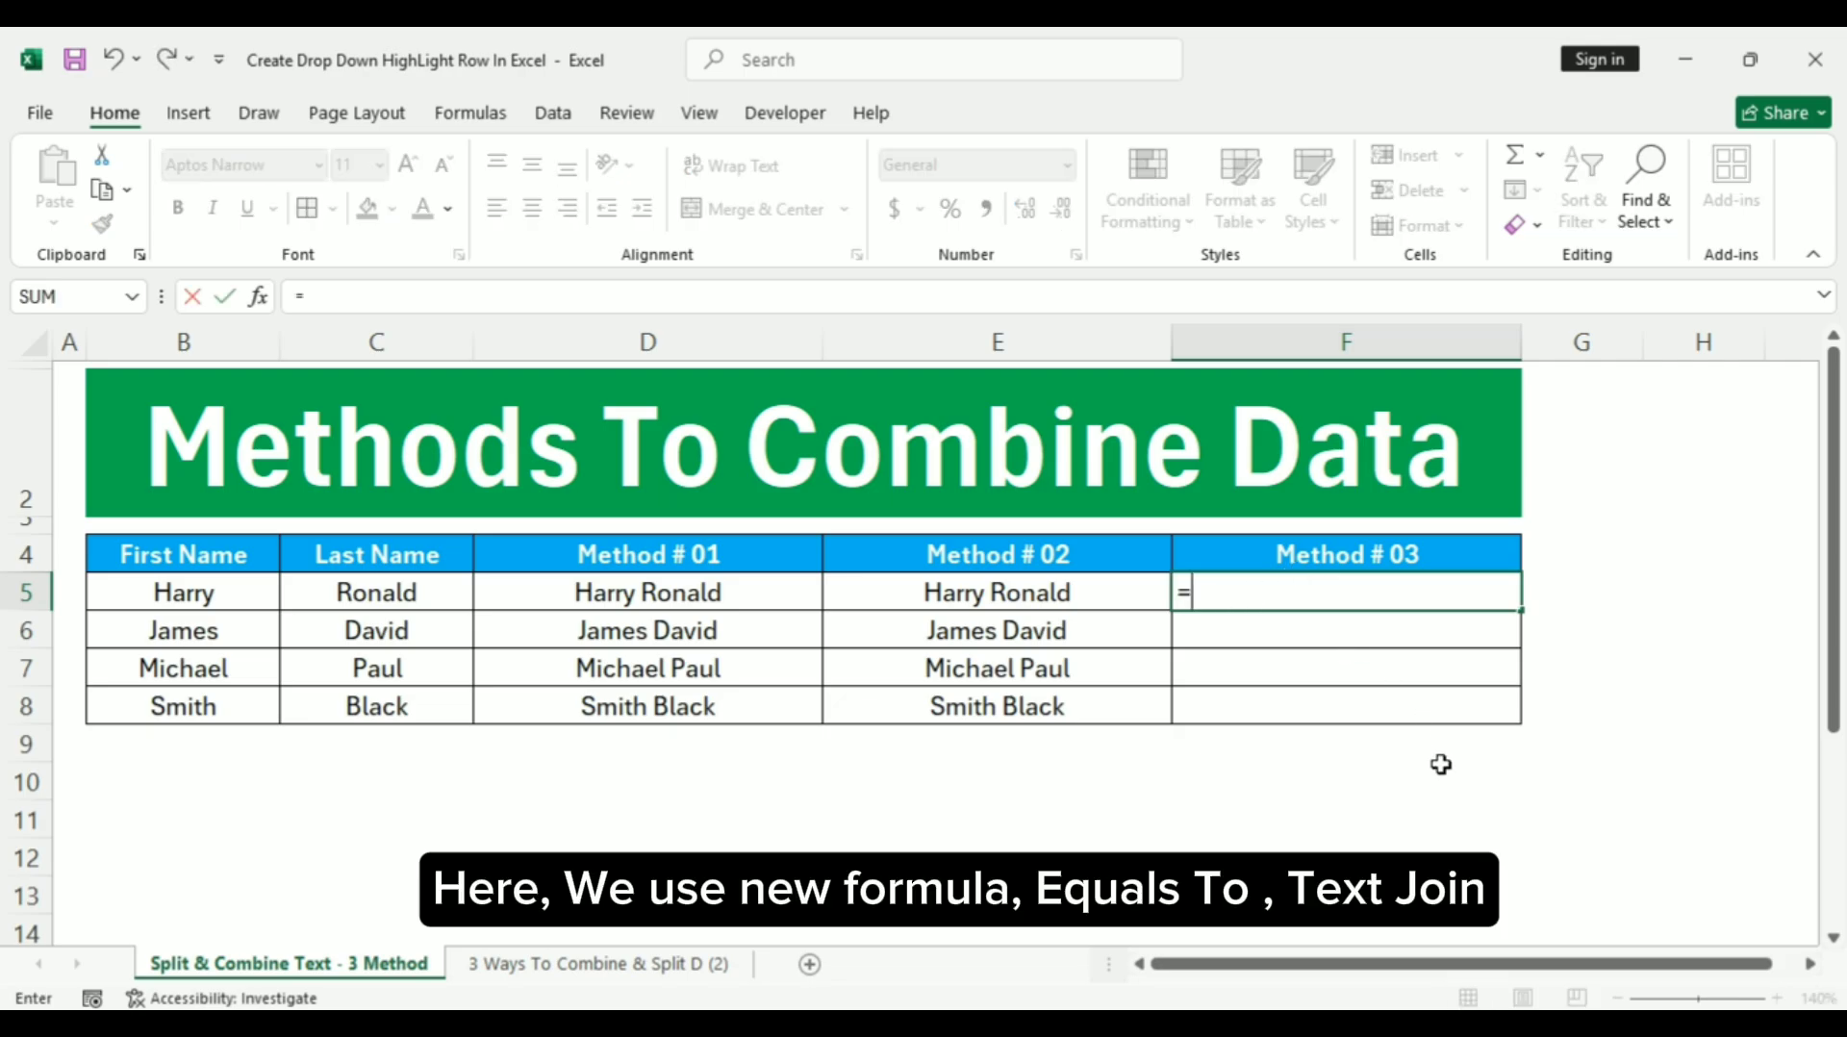
{"action": "type", "text": "TEXTJO"}
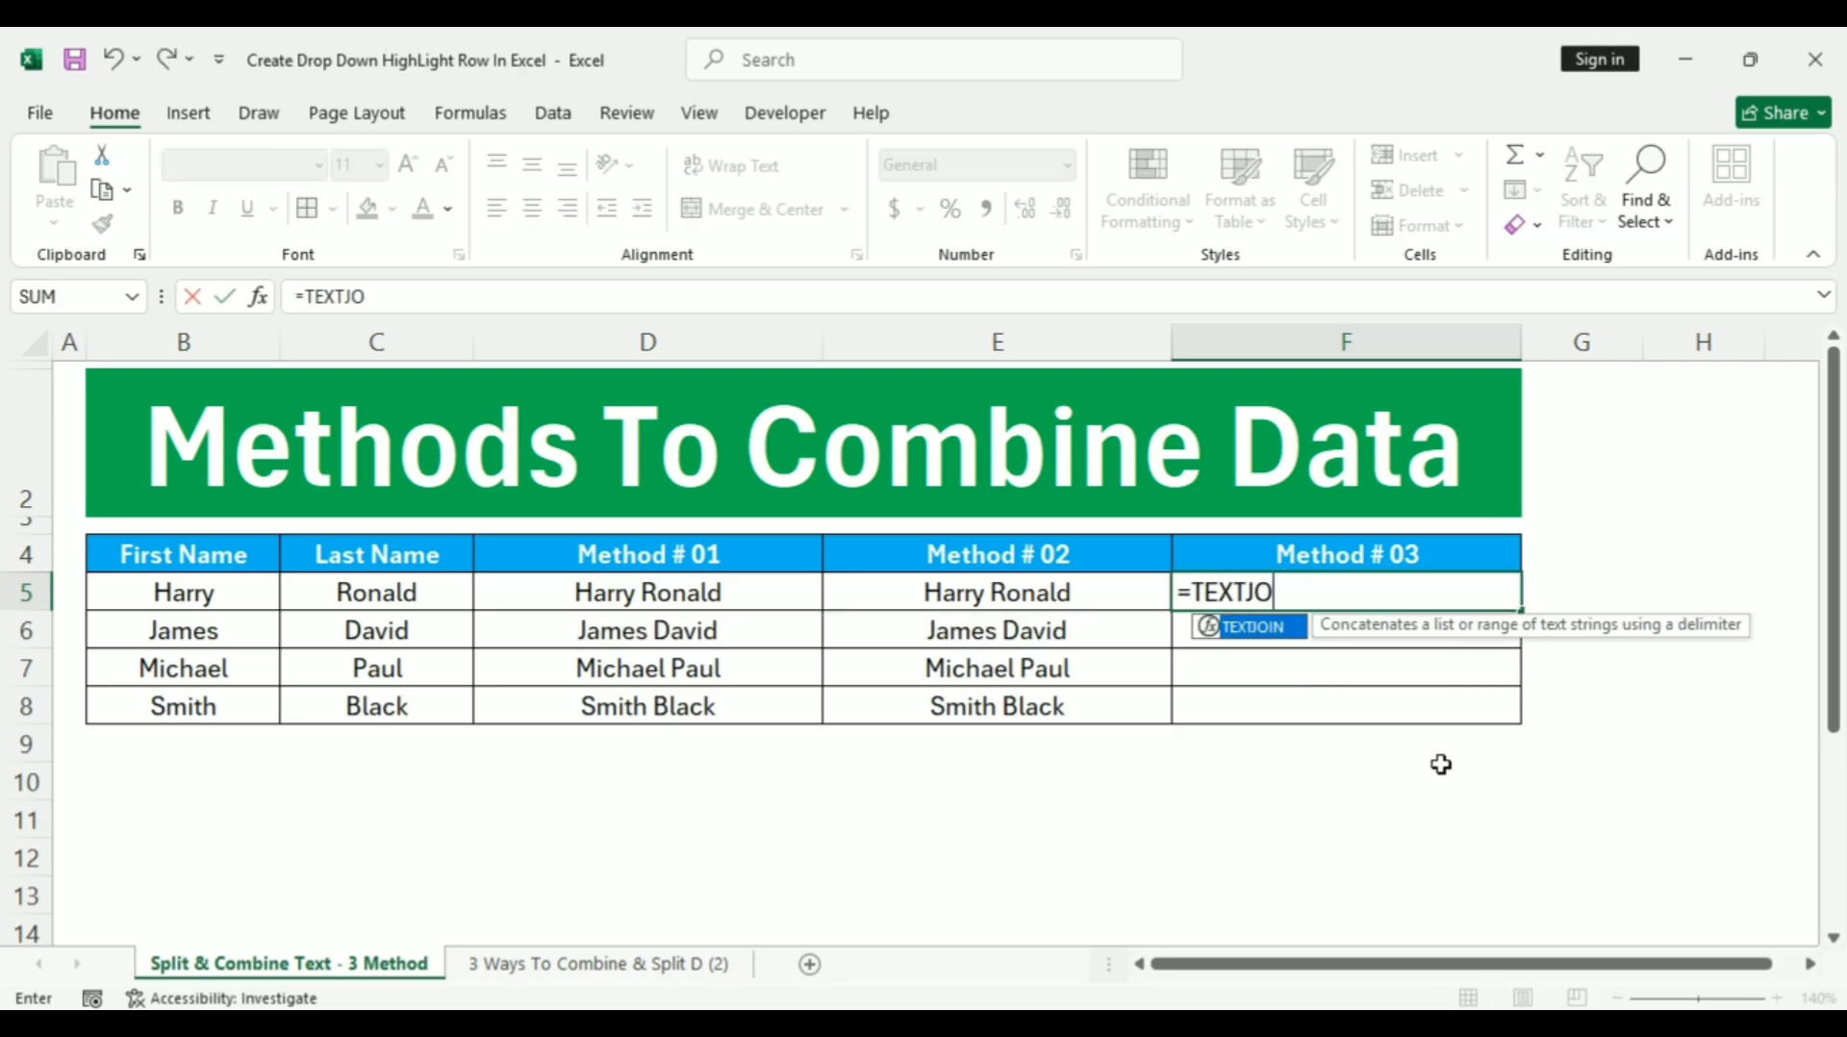
{"action": "type", "text": "IN("}
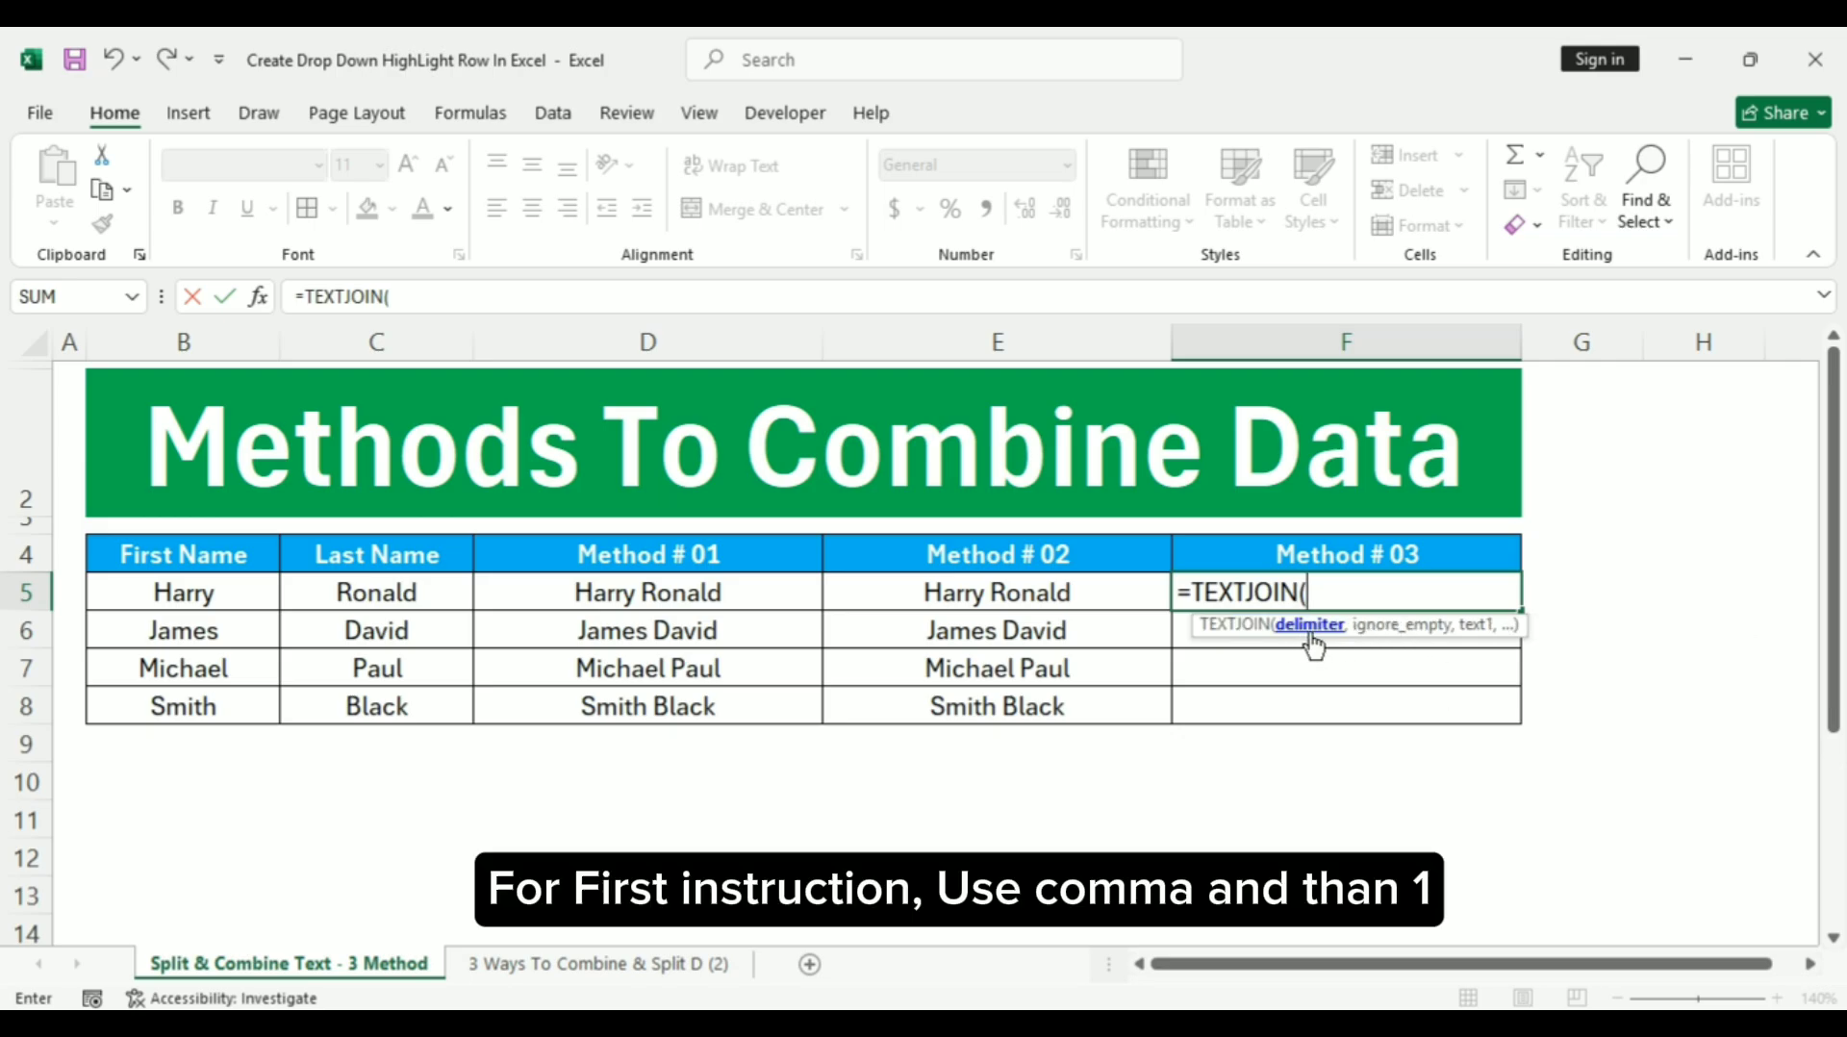
{"action": "type", "text": ","}
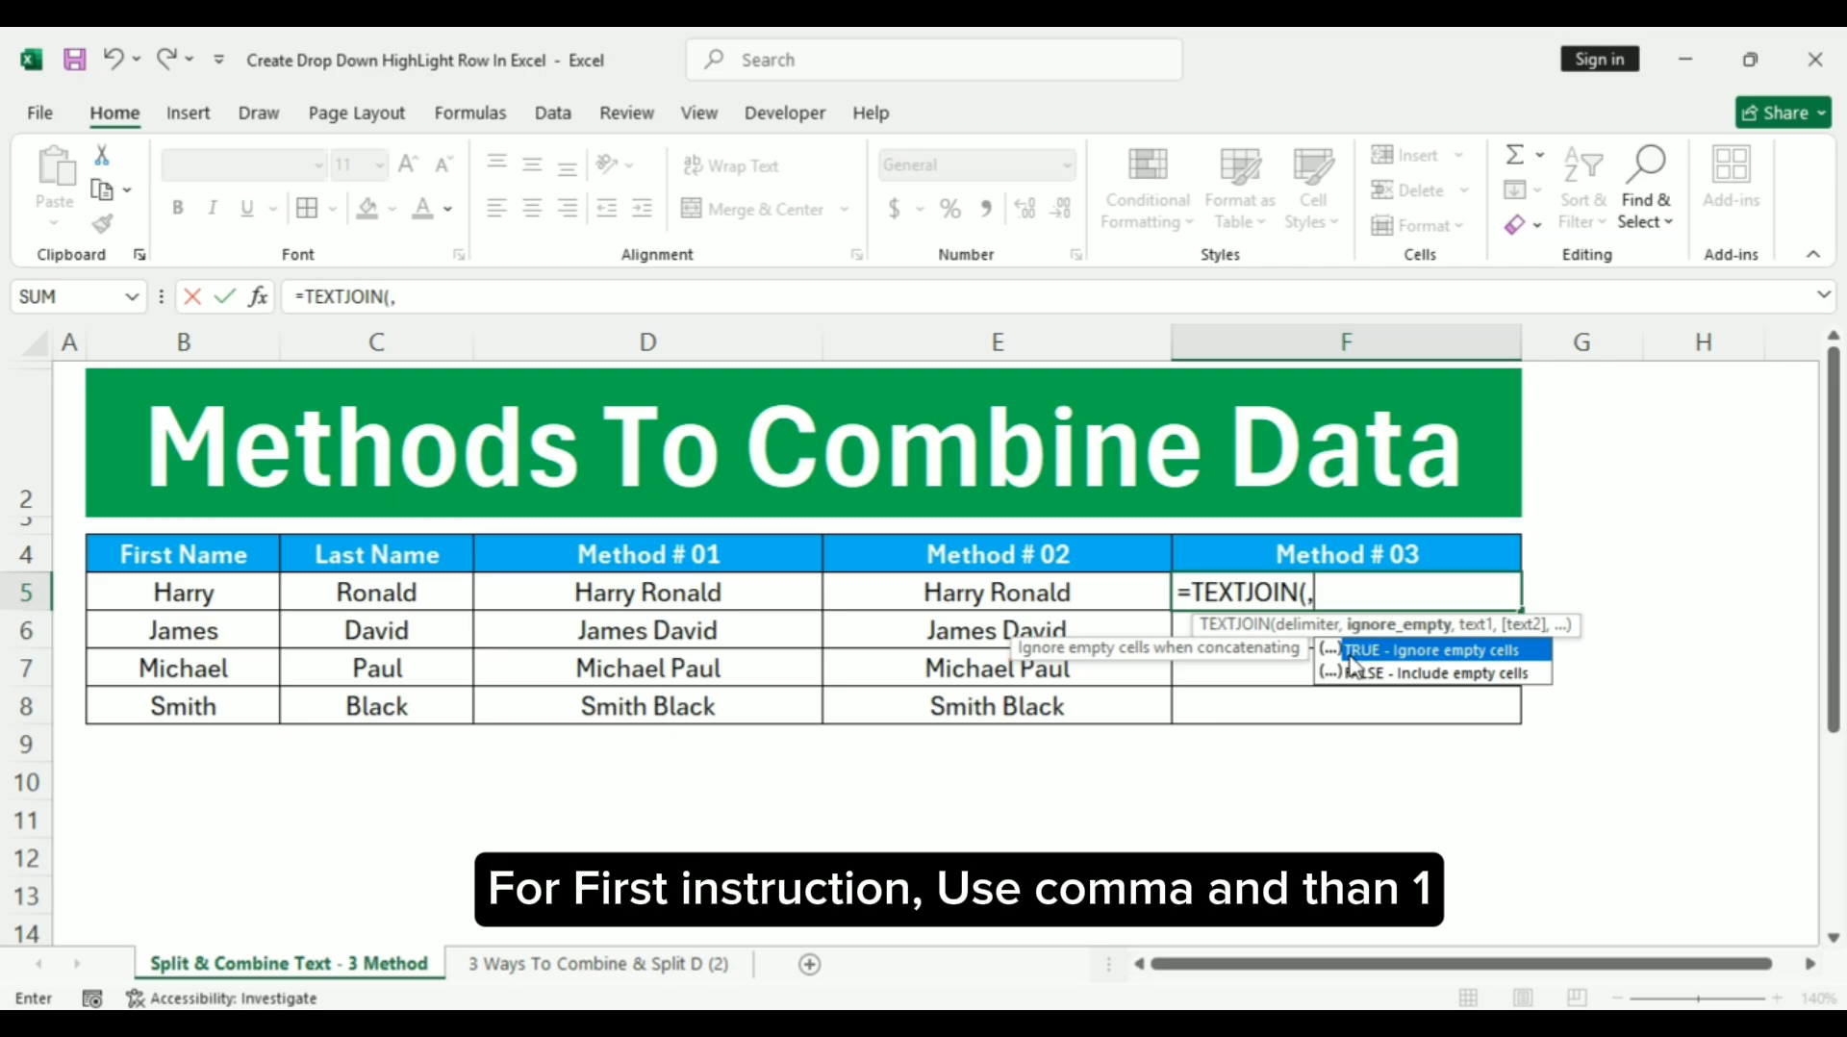
{"action": "type", "text": "1"}
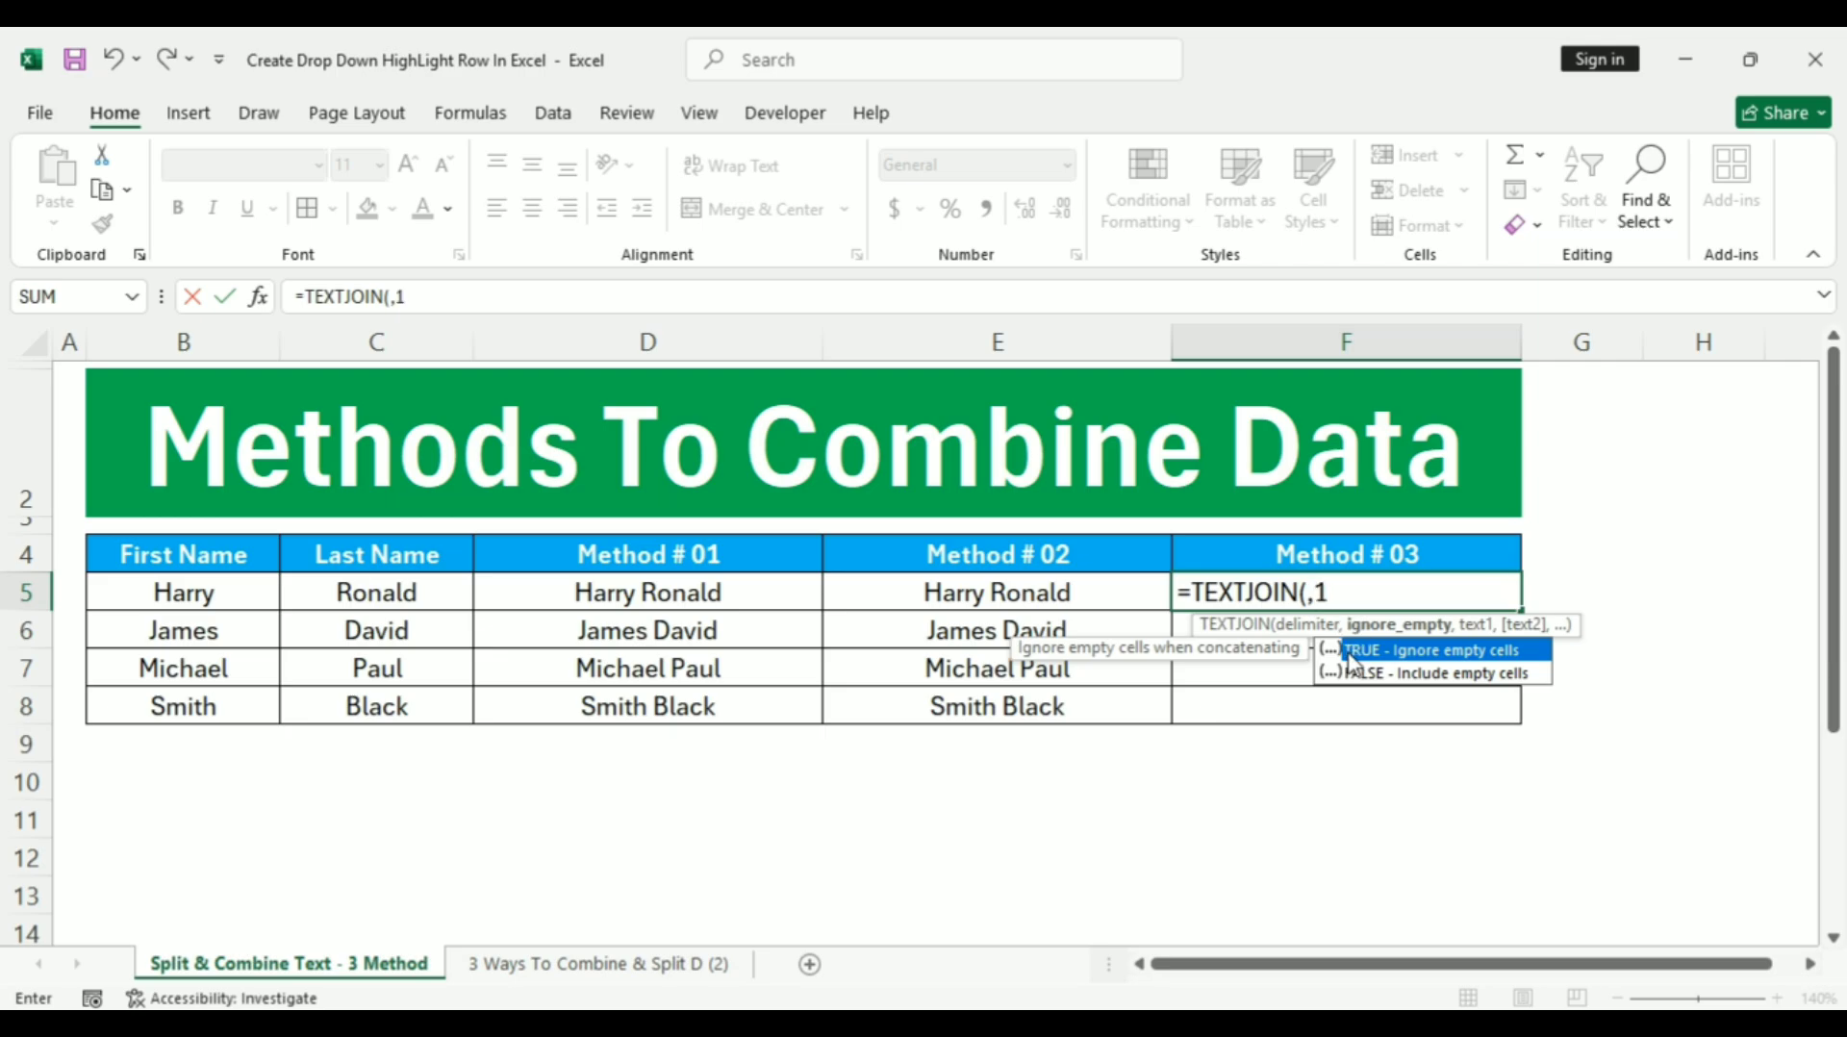
{"action": "type", "text": ","}
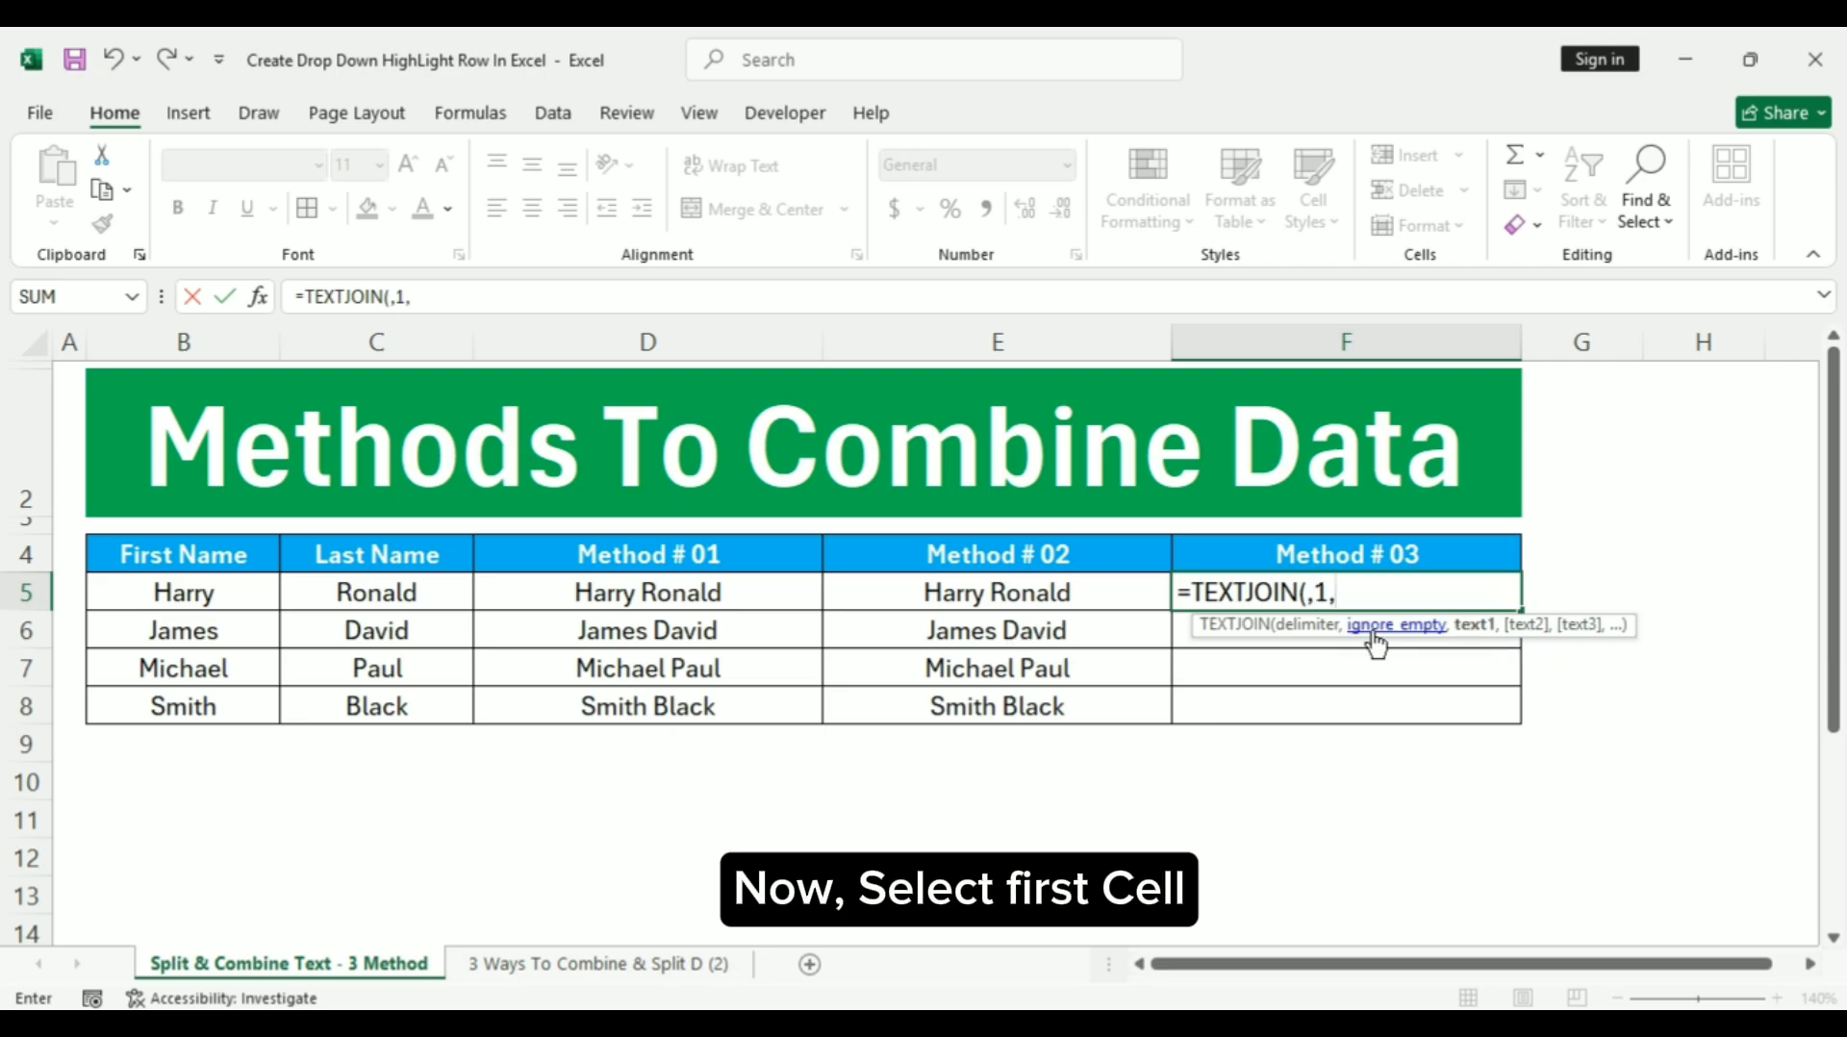
{"action": "left_click", "coordinate": [203, 595]}
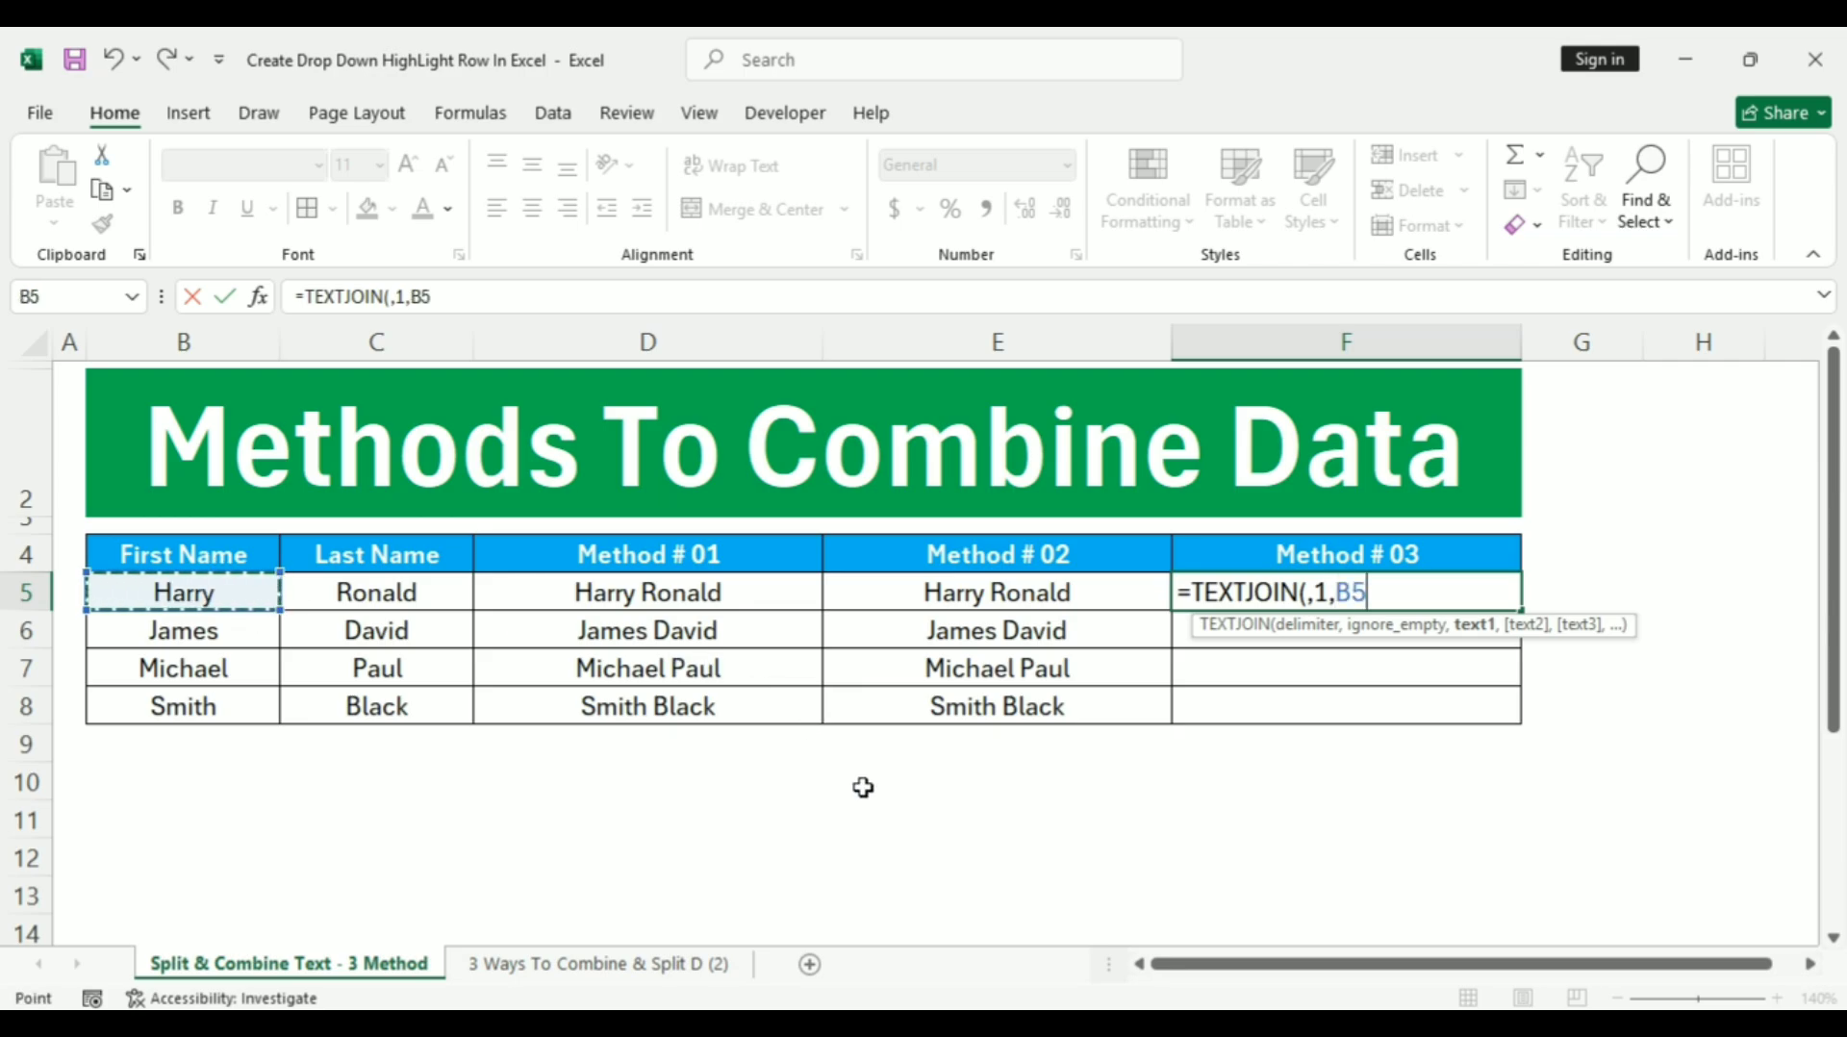
{"action": "type", "text": ","}
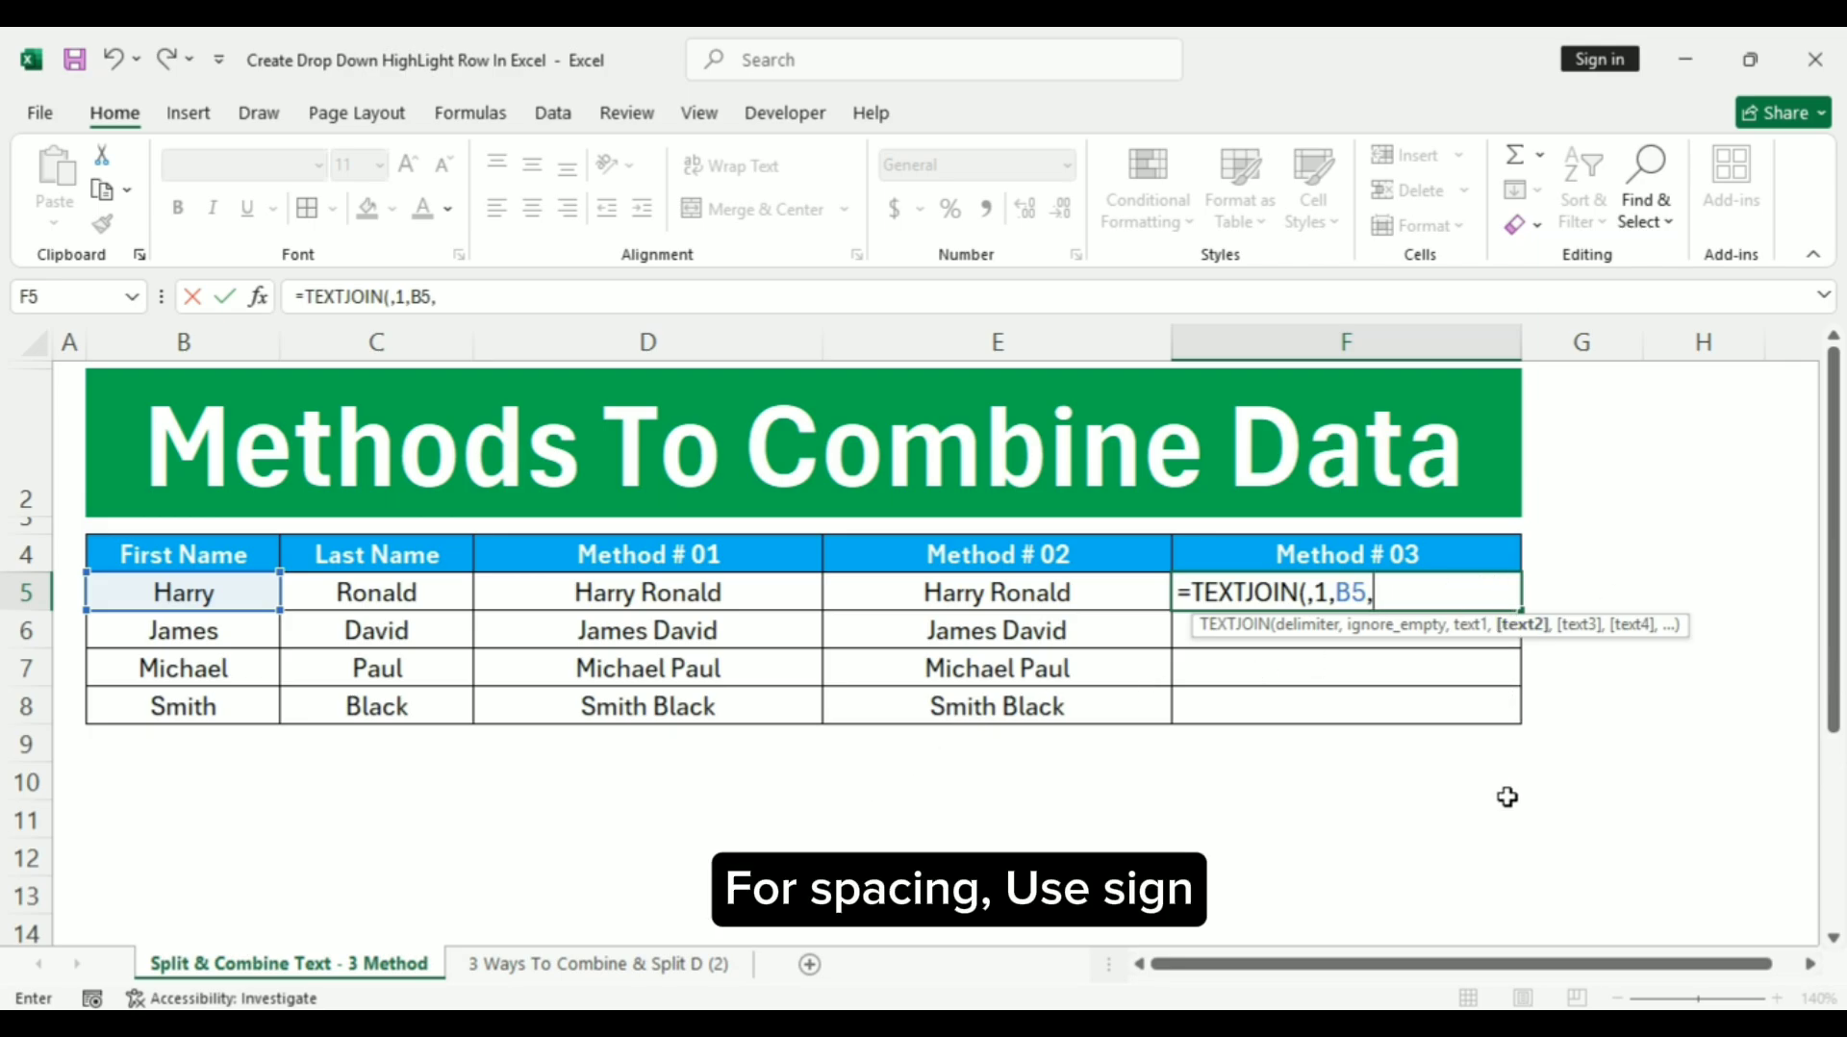
{"action": "type", "text": "\" \","}
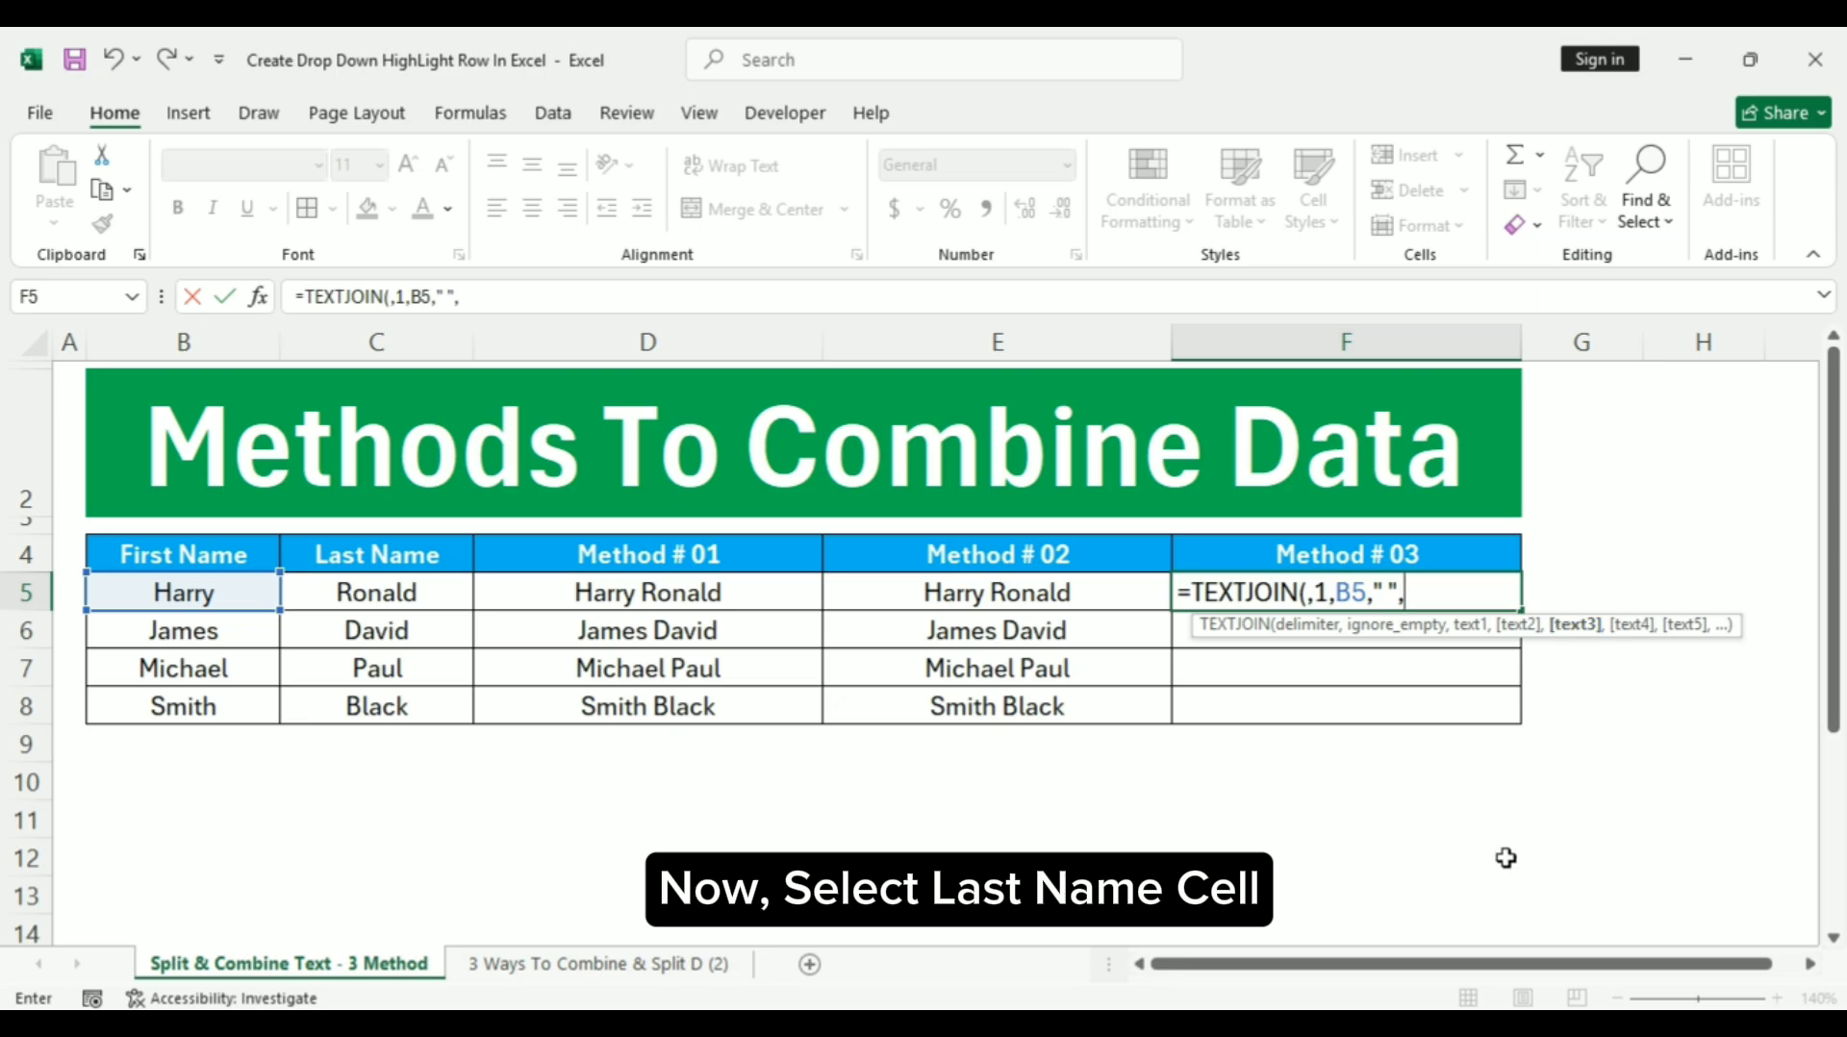
{"action": "left_click", "coordinate": [304, 591]}
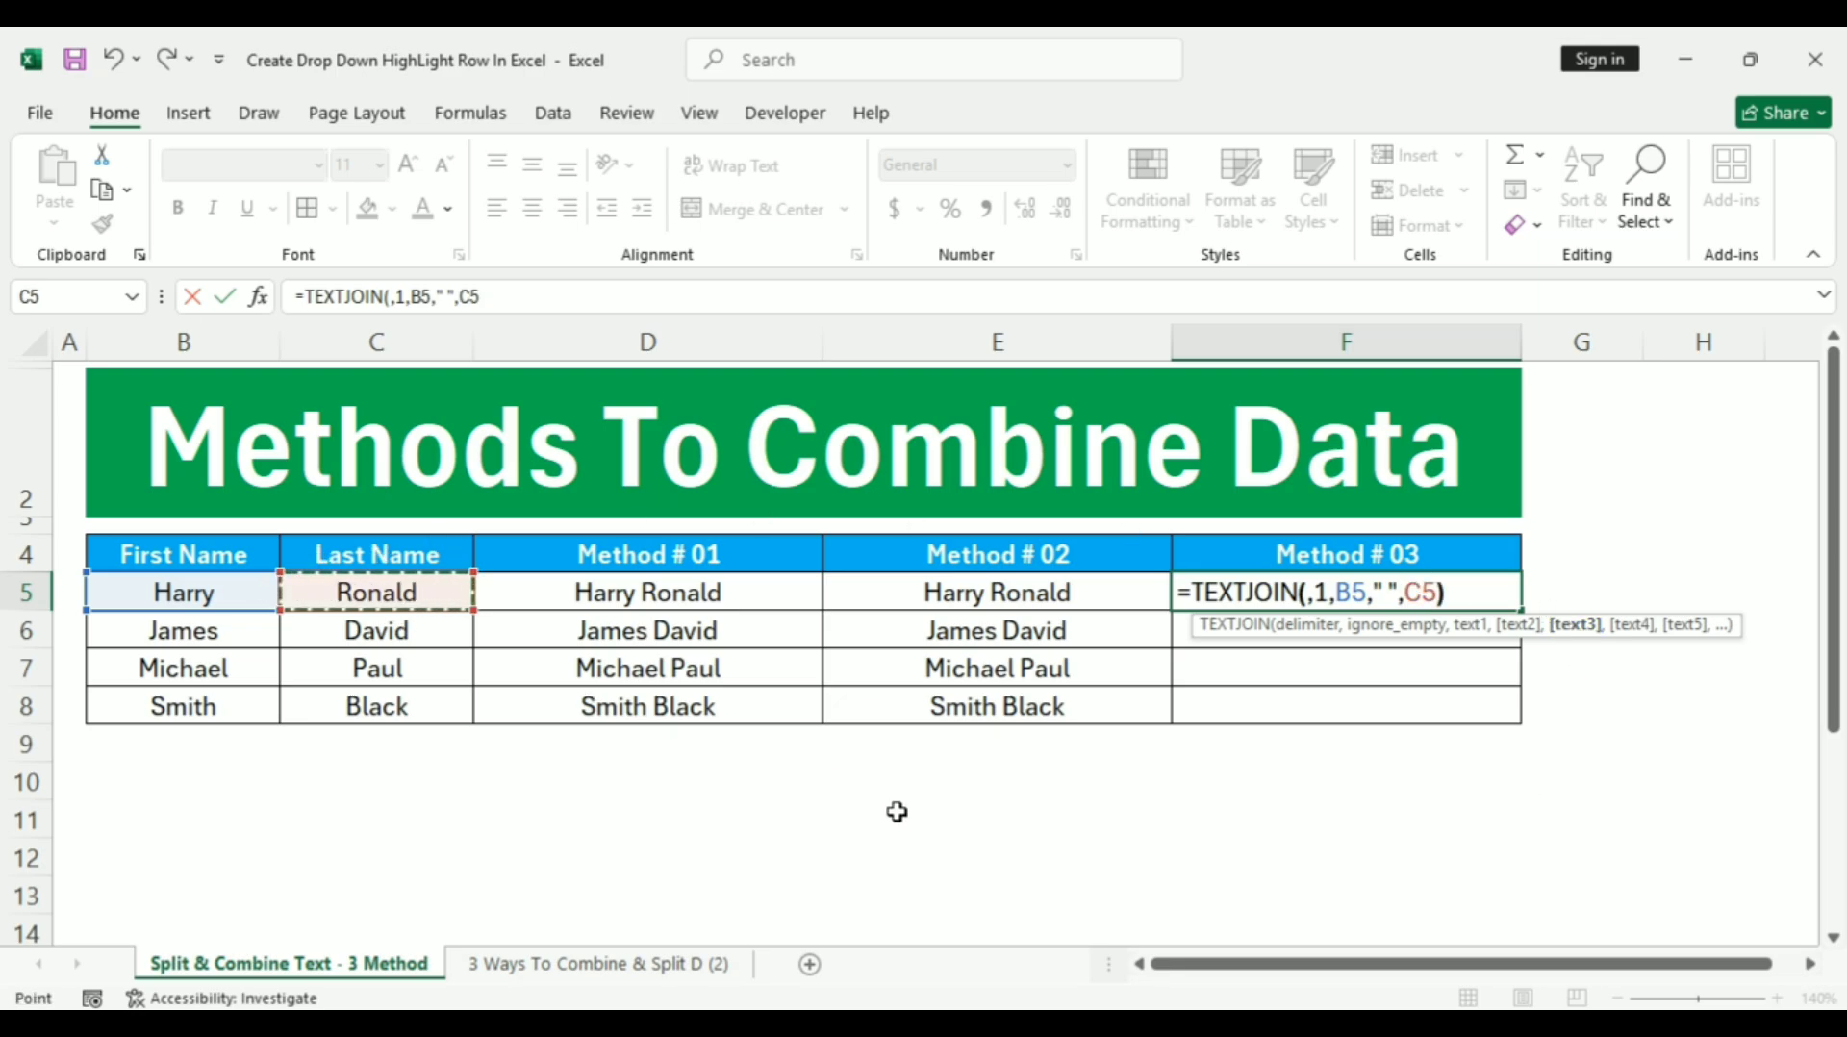
{"action": "type", "text": ")"}
{"action": "key", "text": "Return"}
Copy the TEXTJOIN formula from F5 down through F8 and center the contents of F5:F8 horizontally.
{"action": "key", "text": "Up"}
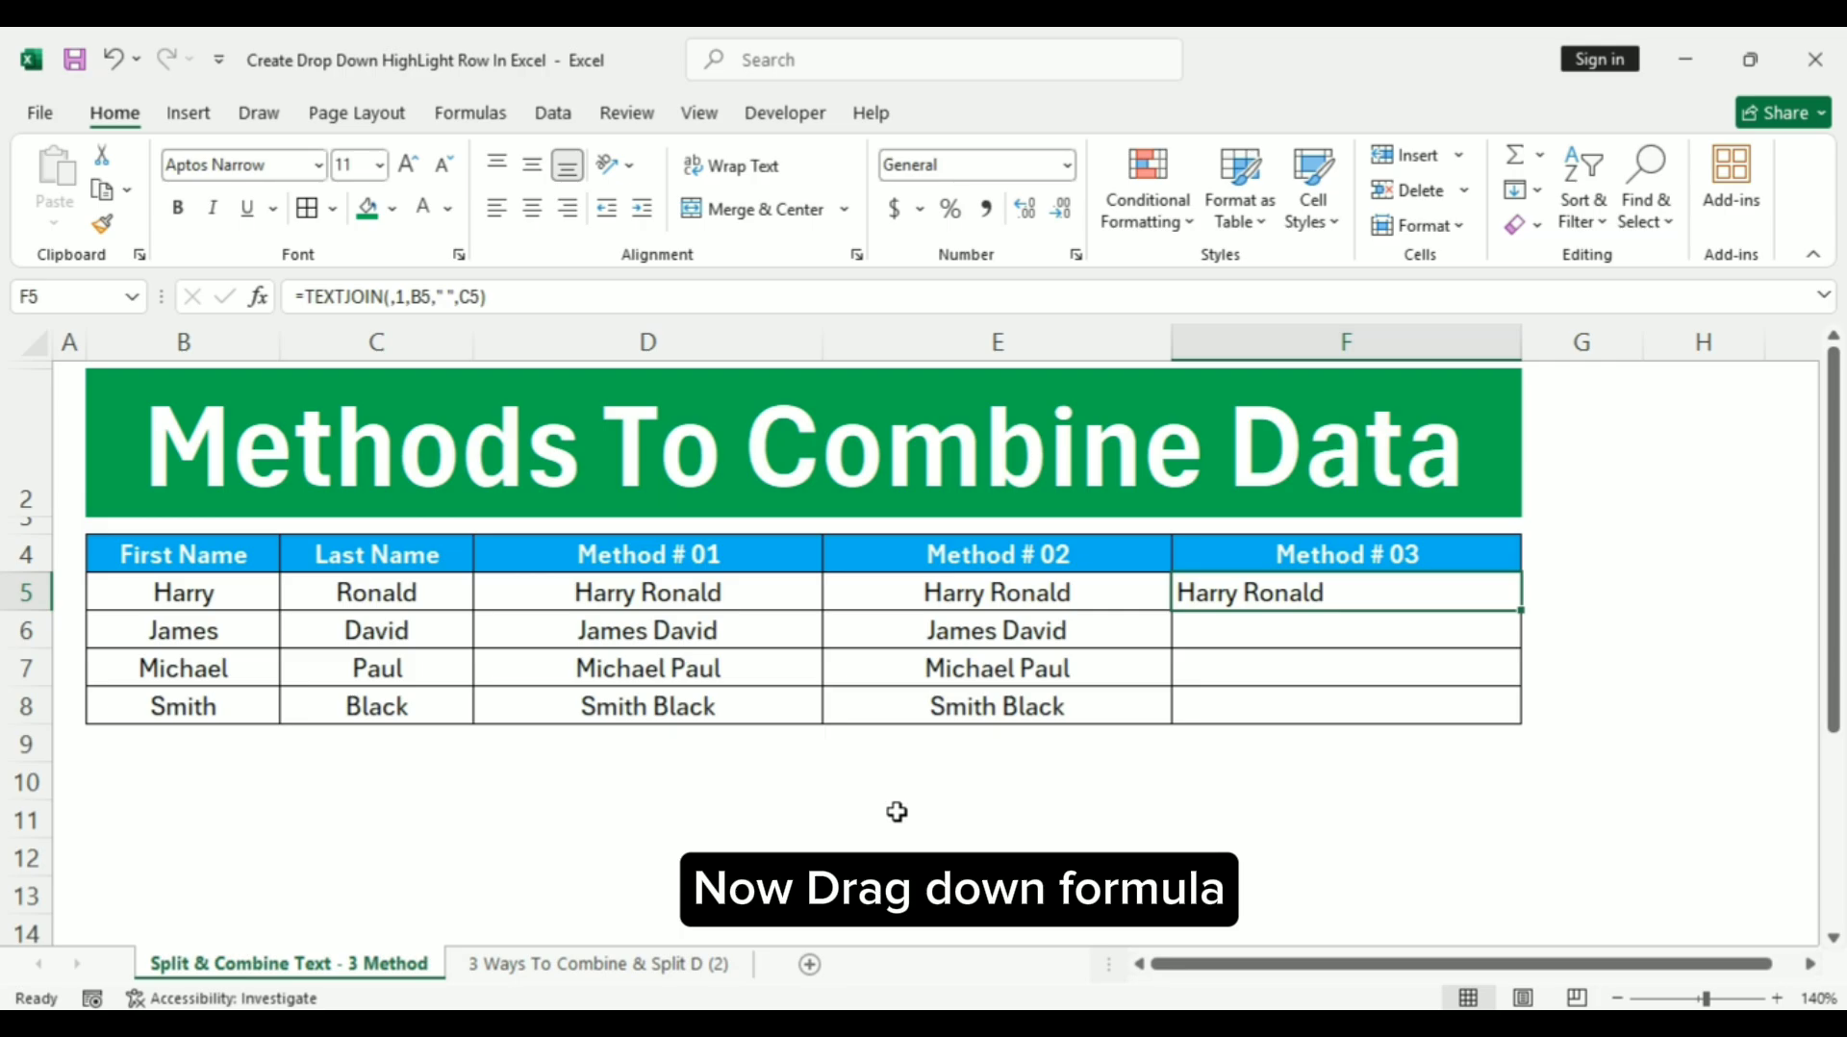
{"action": "key", "text": "ctrl+c"}
{"action": "key", "text": "shift+Down"}
{"action": "key", "text": "shift+Down"}
{"action": "key", "text": "shift+Down"}
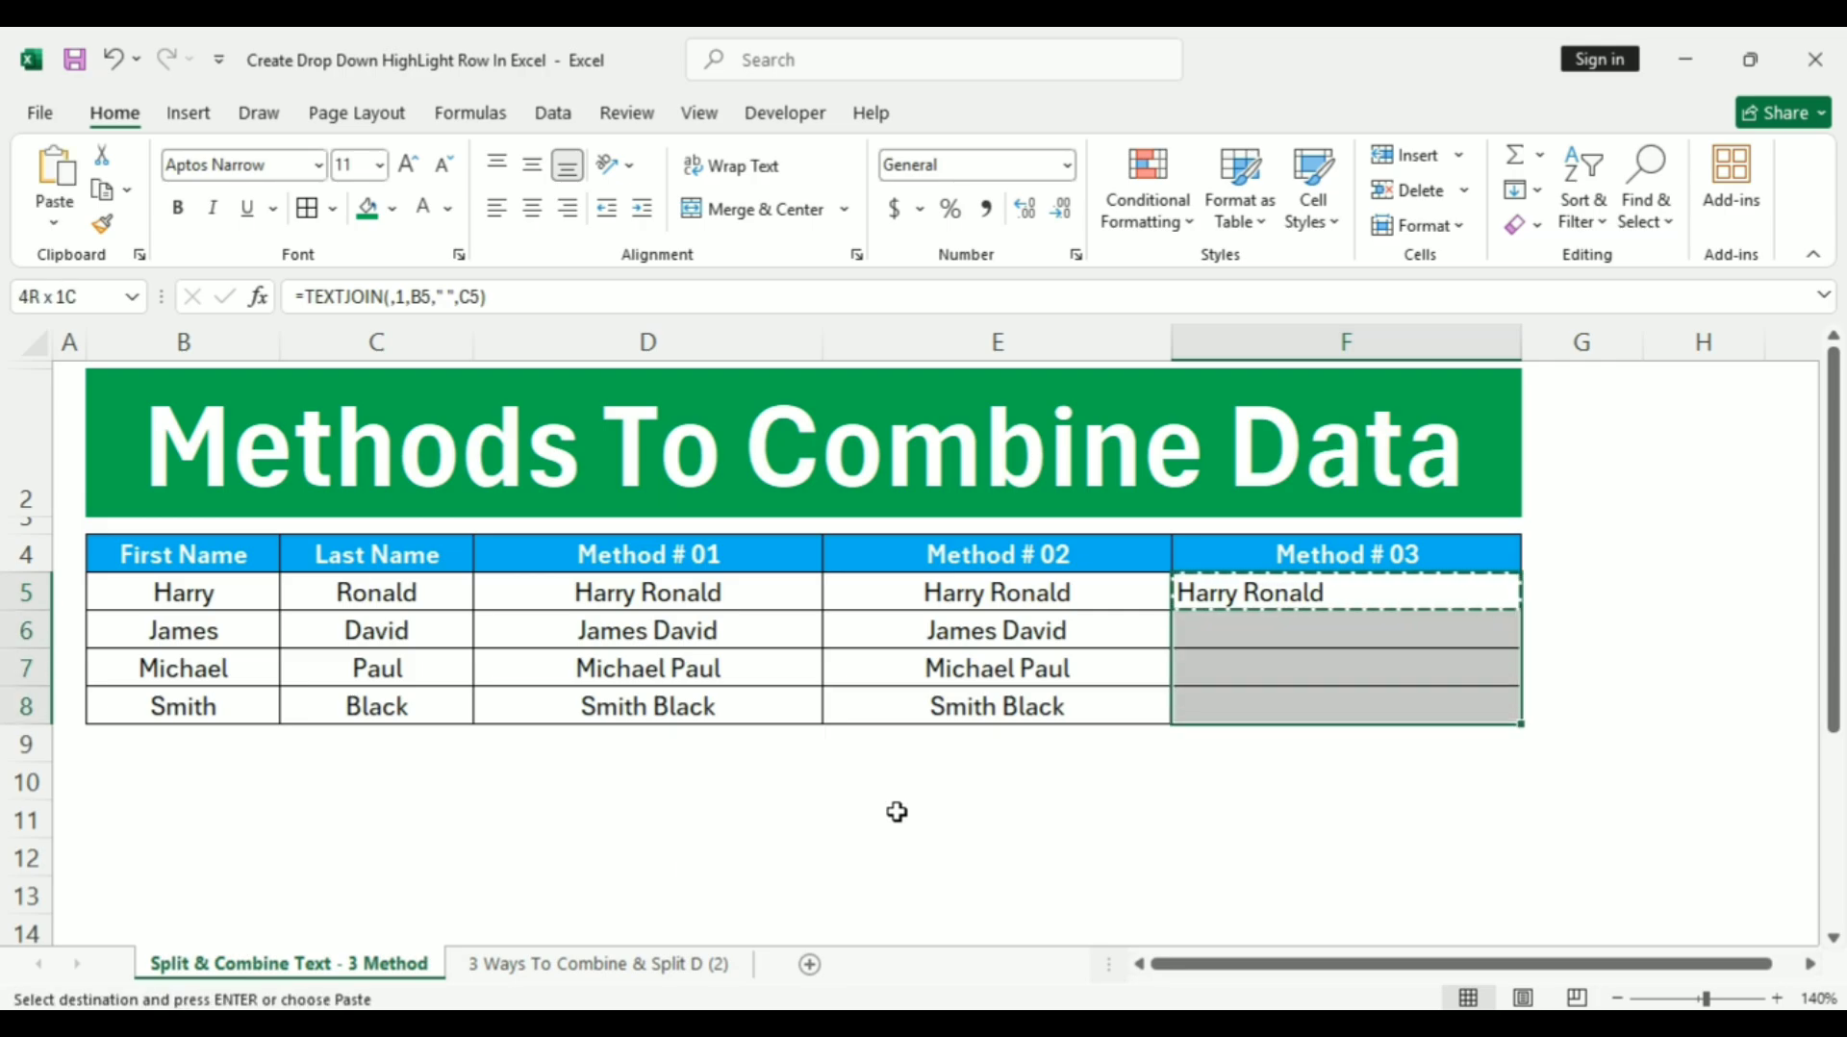
{"action": "key", "text": "ctrl+v"}
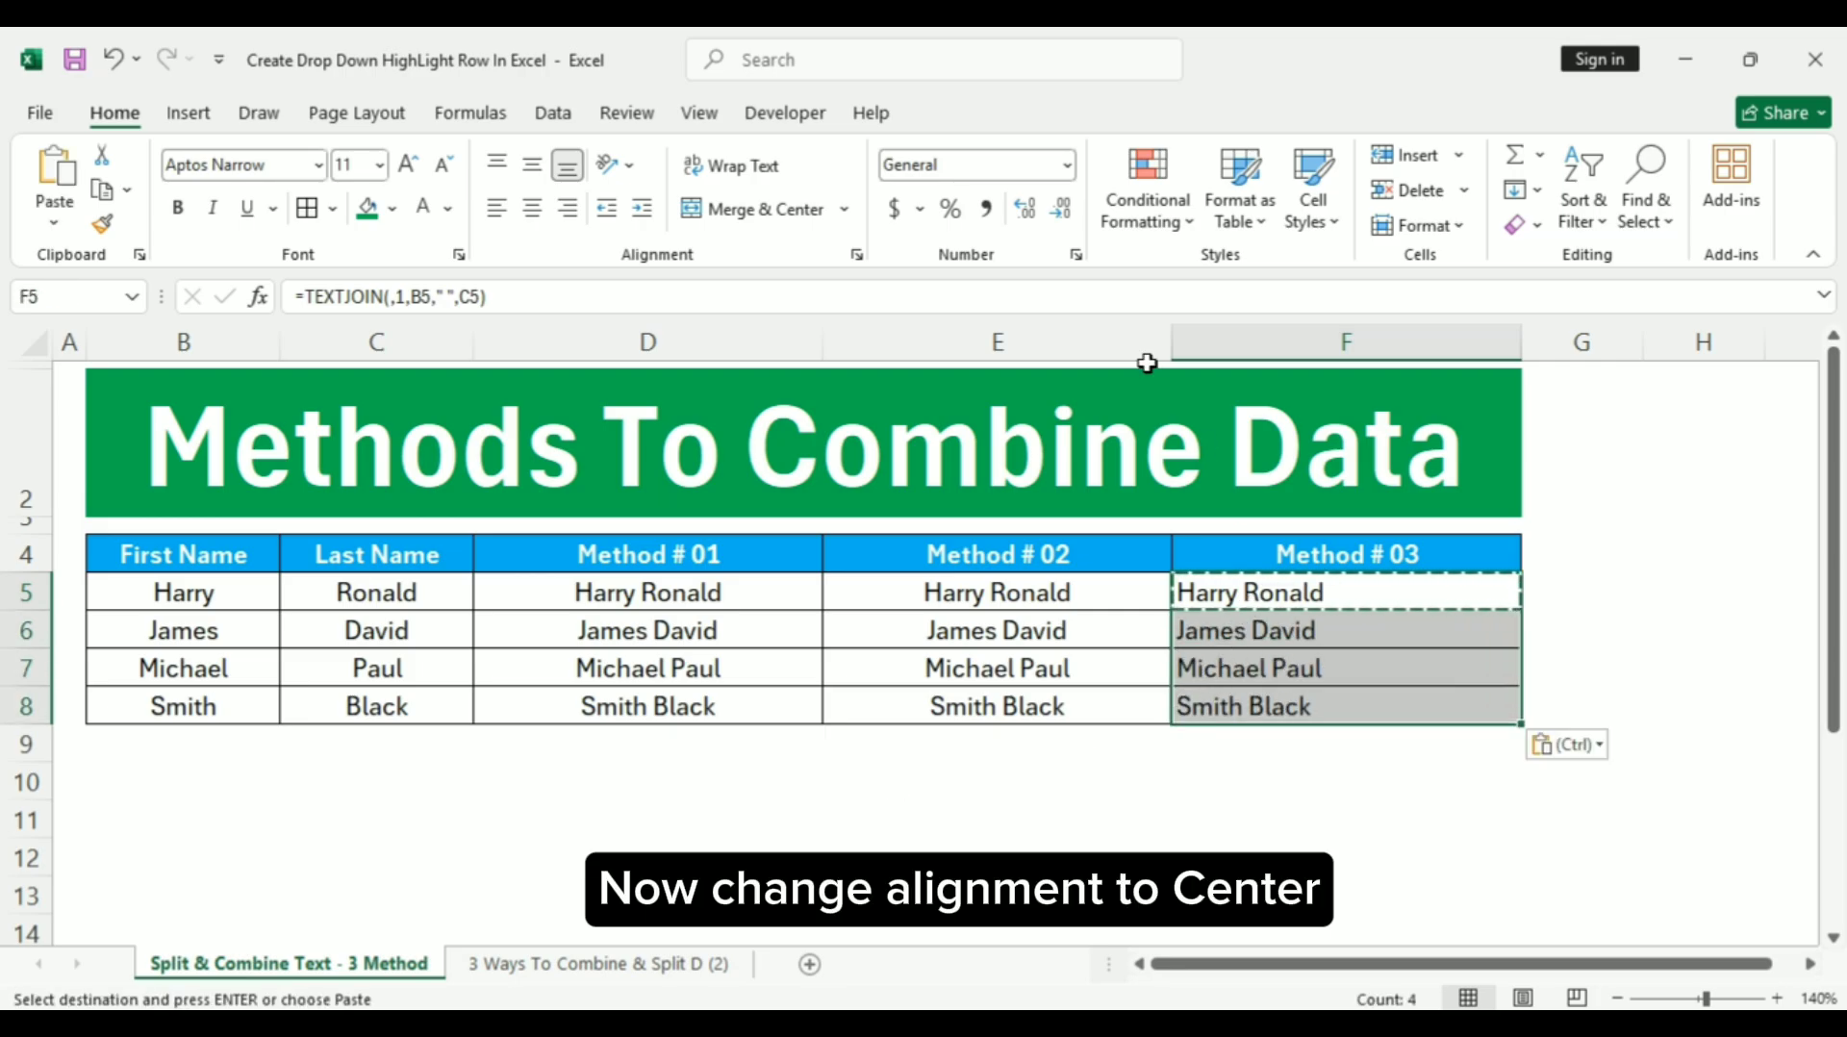
{"action": "left_click", "coordinate": [532, 208]}
{"action": "left_click", "coordinate": [1319, 787]}
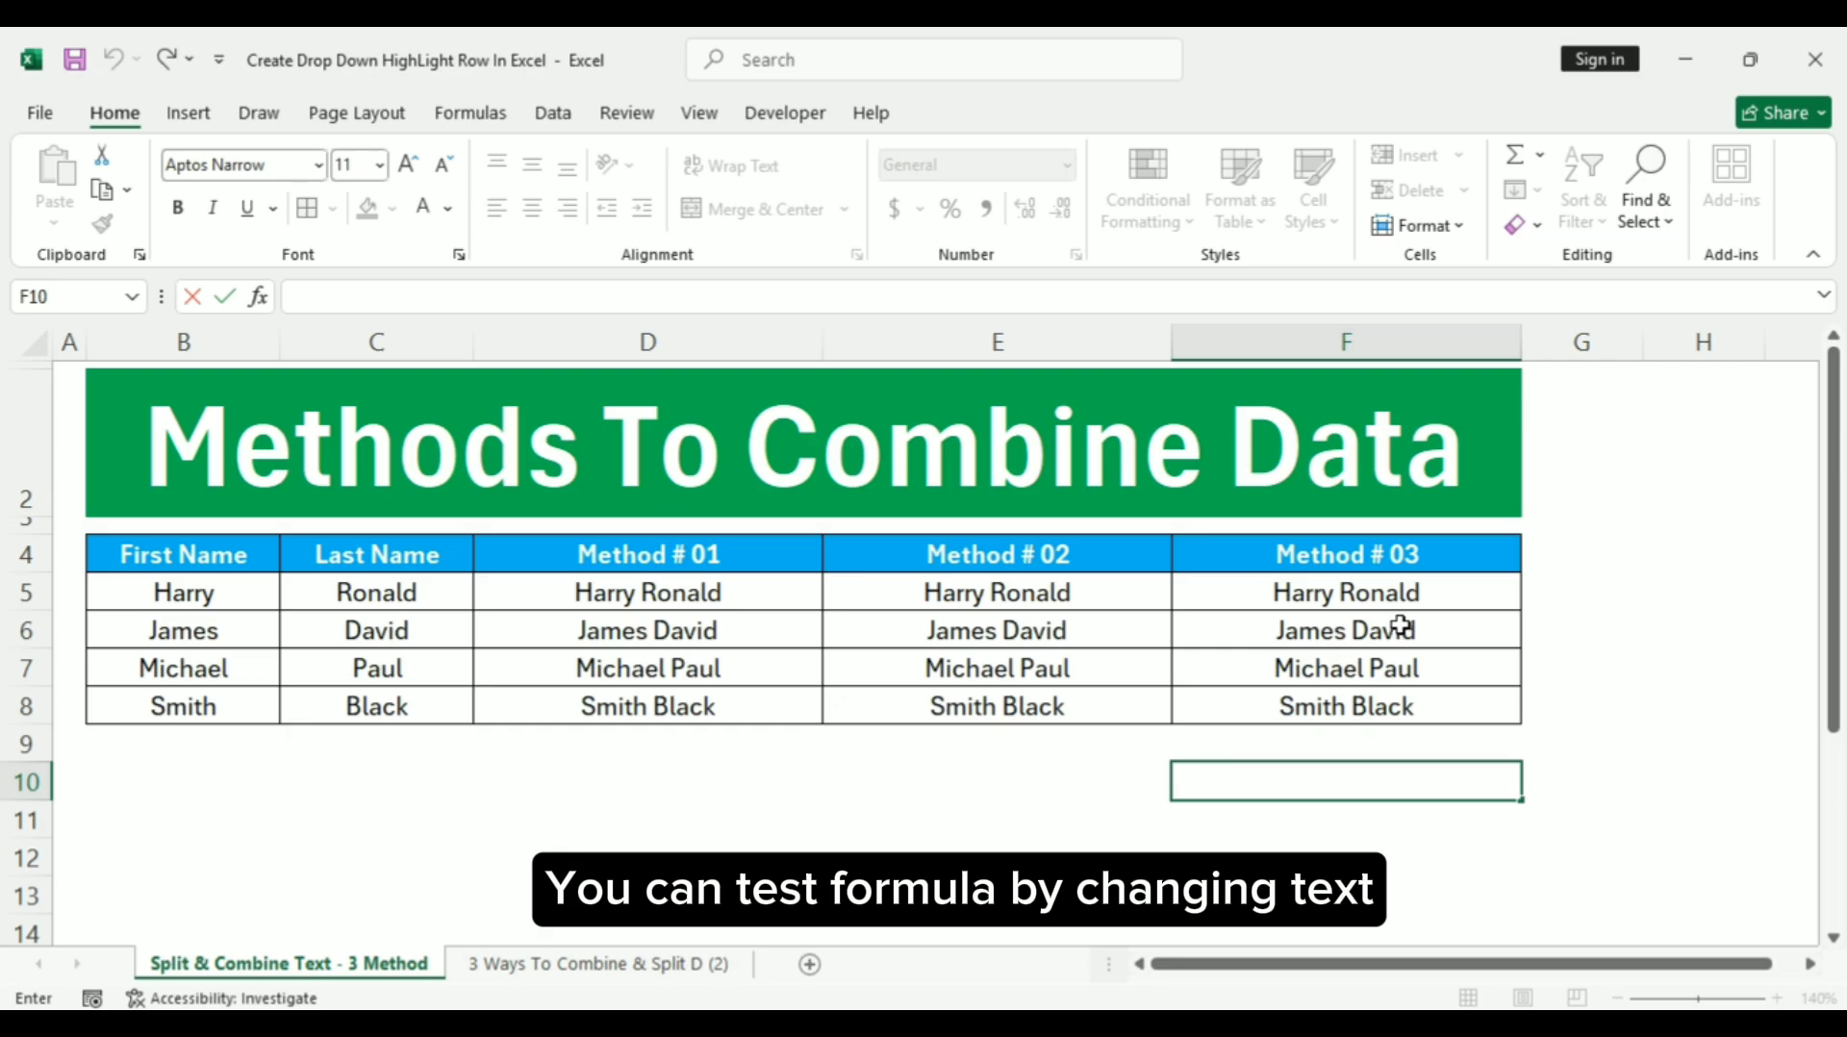
Replace the last name in cell C5 with a different last name to test the three combining formulas.
{"action": "left_click", "coordinate": [436, 590]}
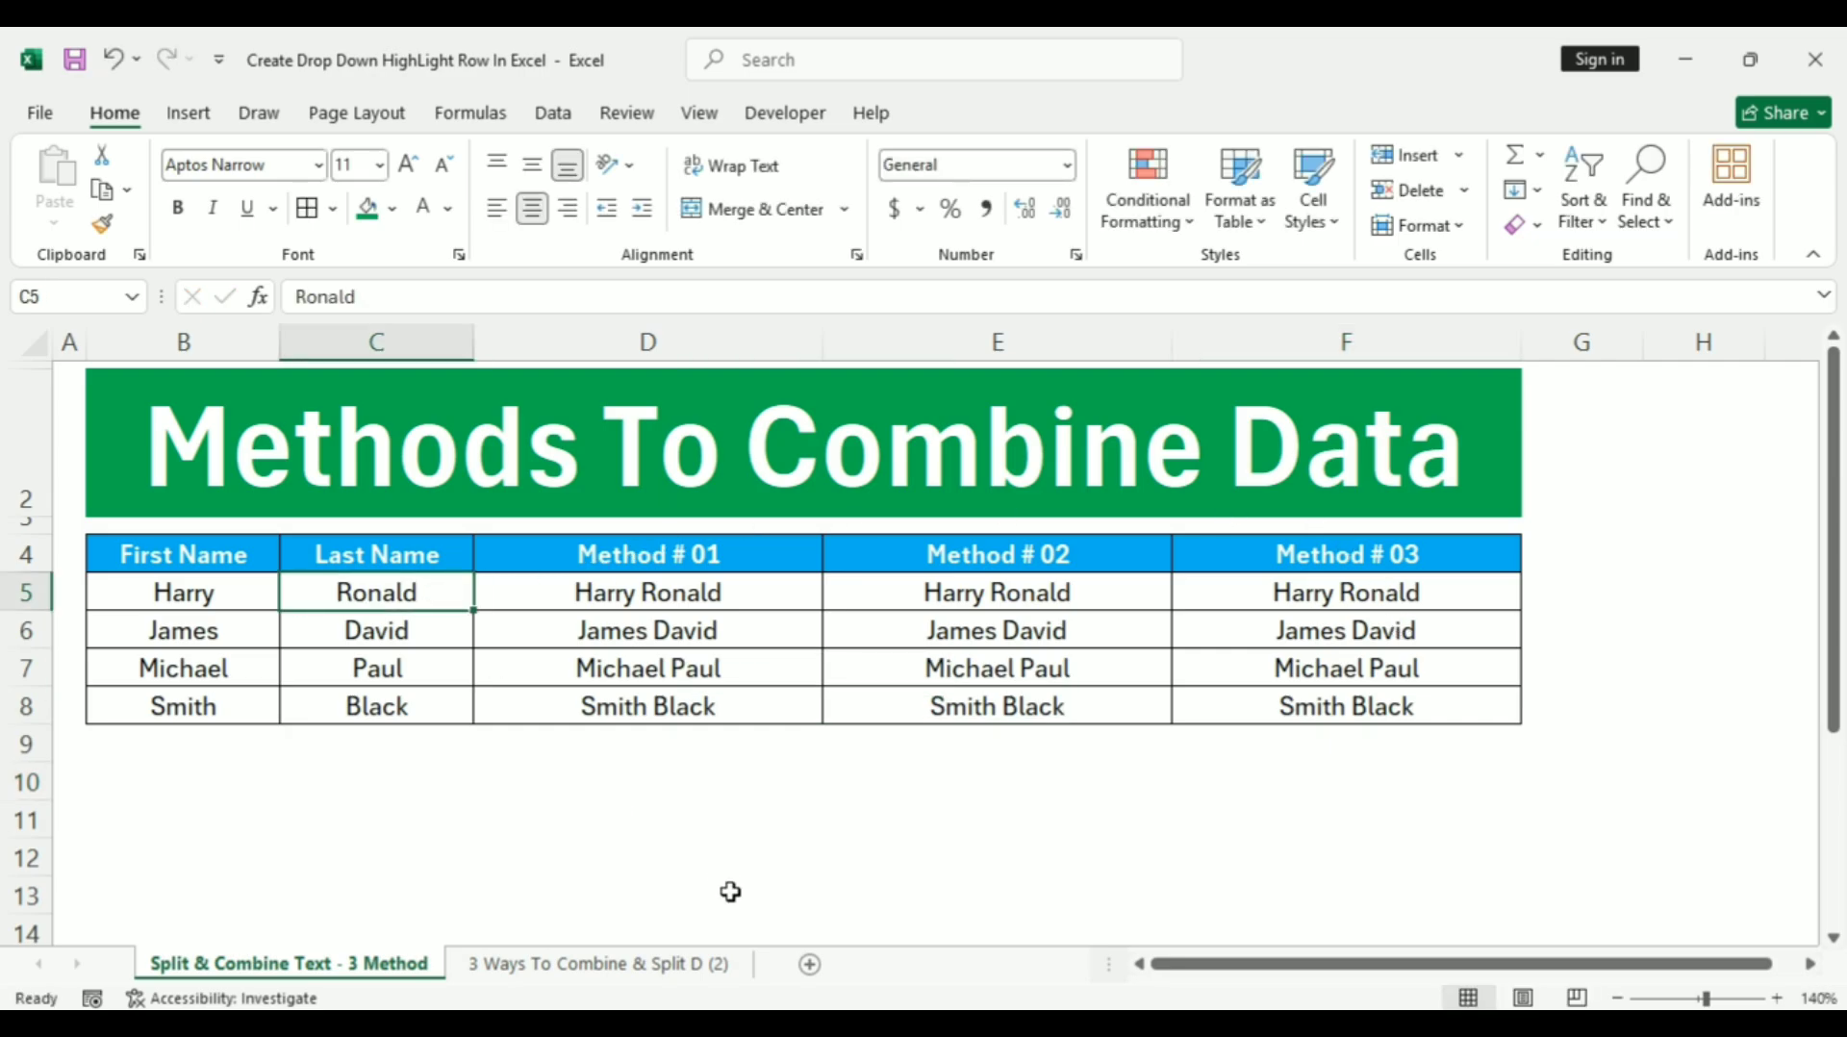
{"action": "type", "text": "g"}
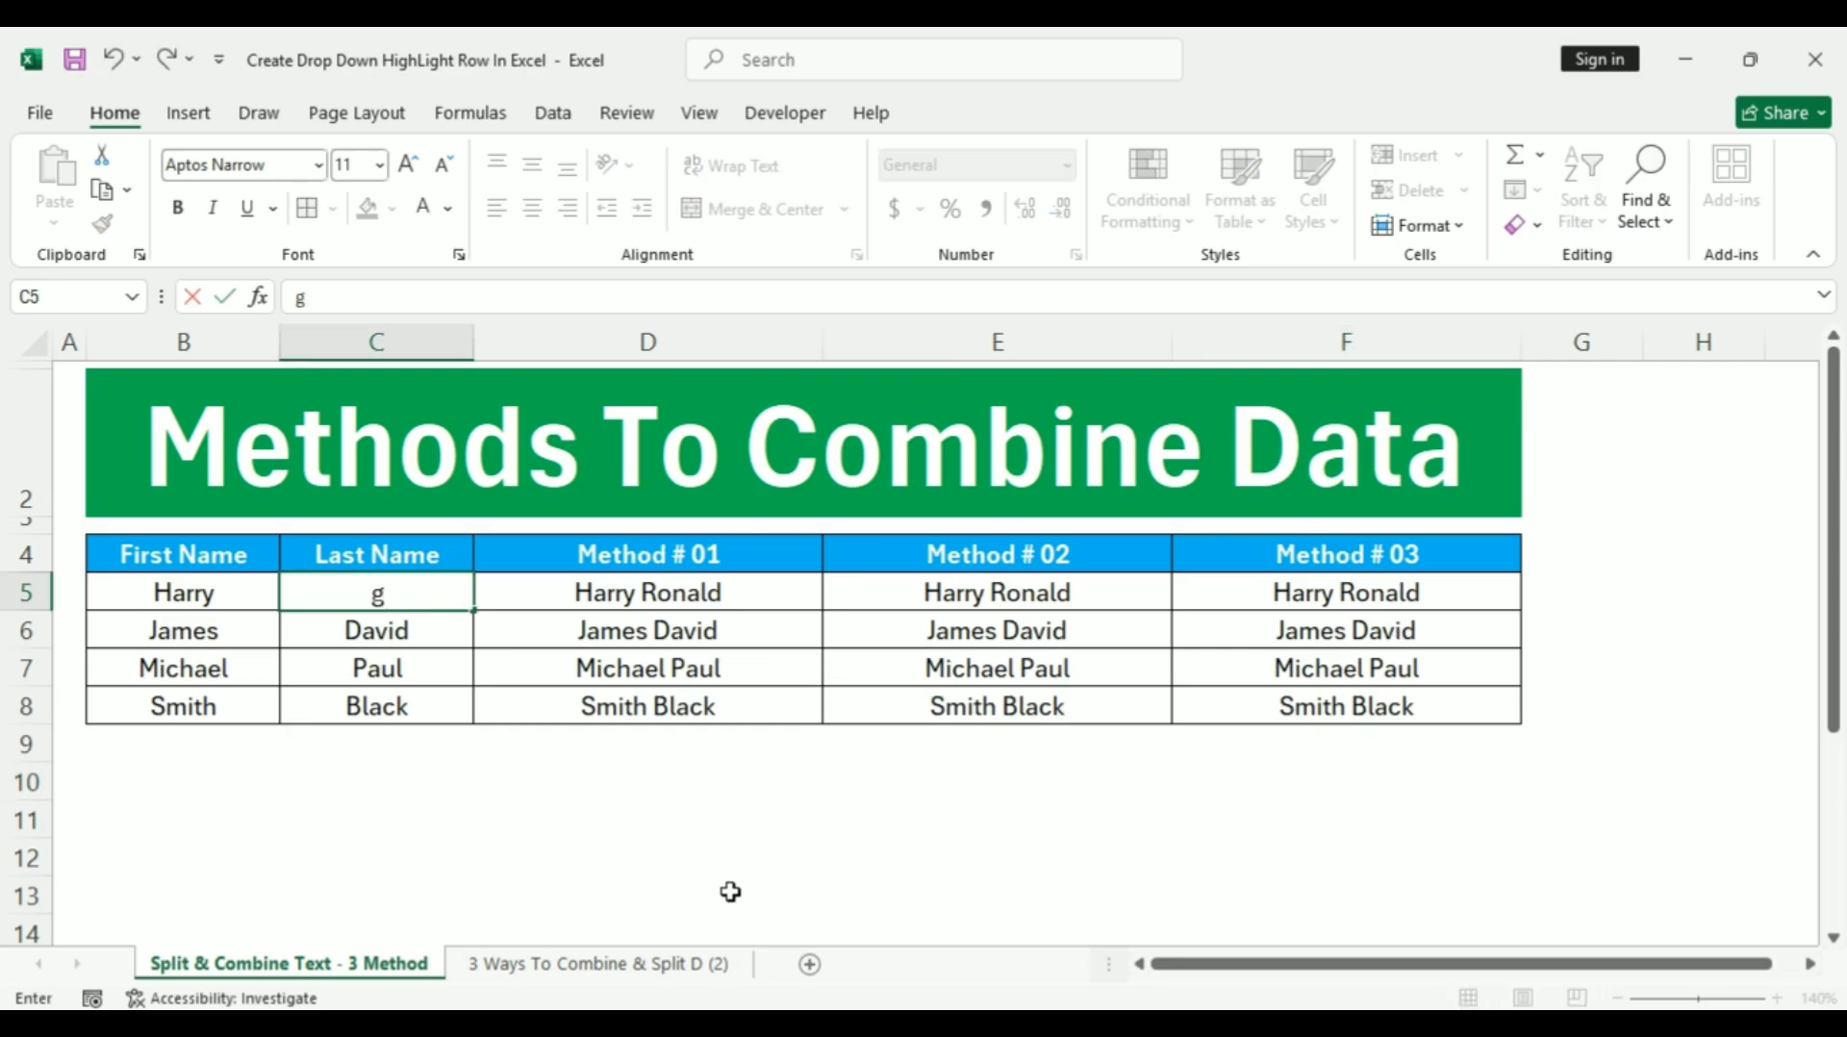
{"action": "type", "text": "Gate"}
{"action": "key", "text": "Return"}
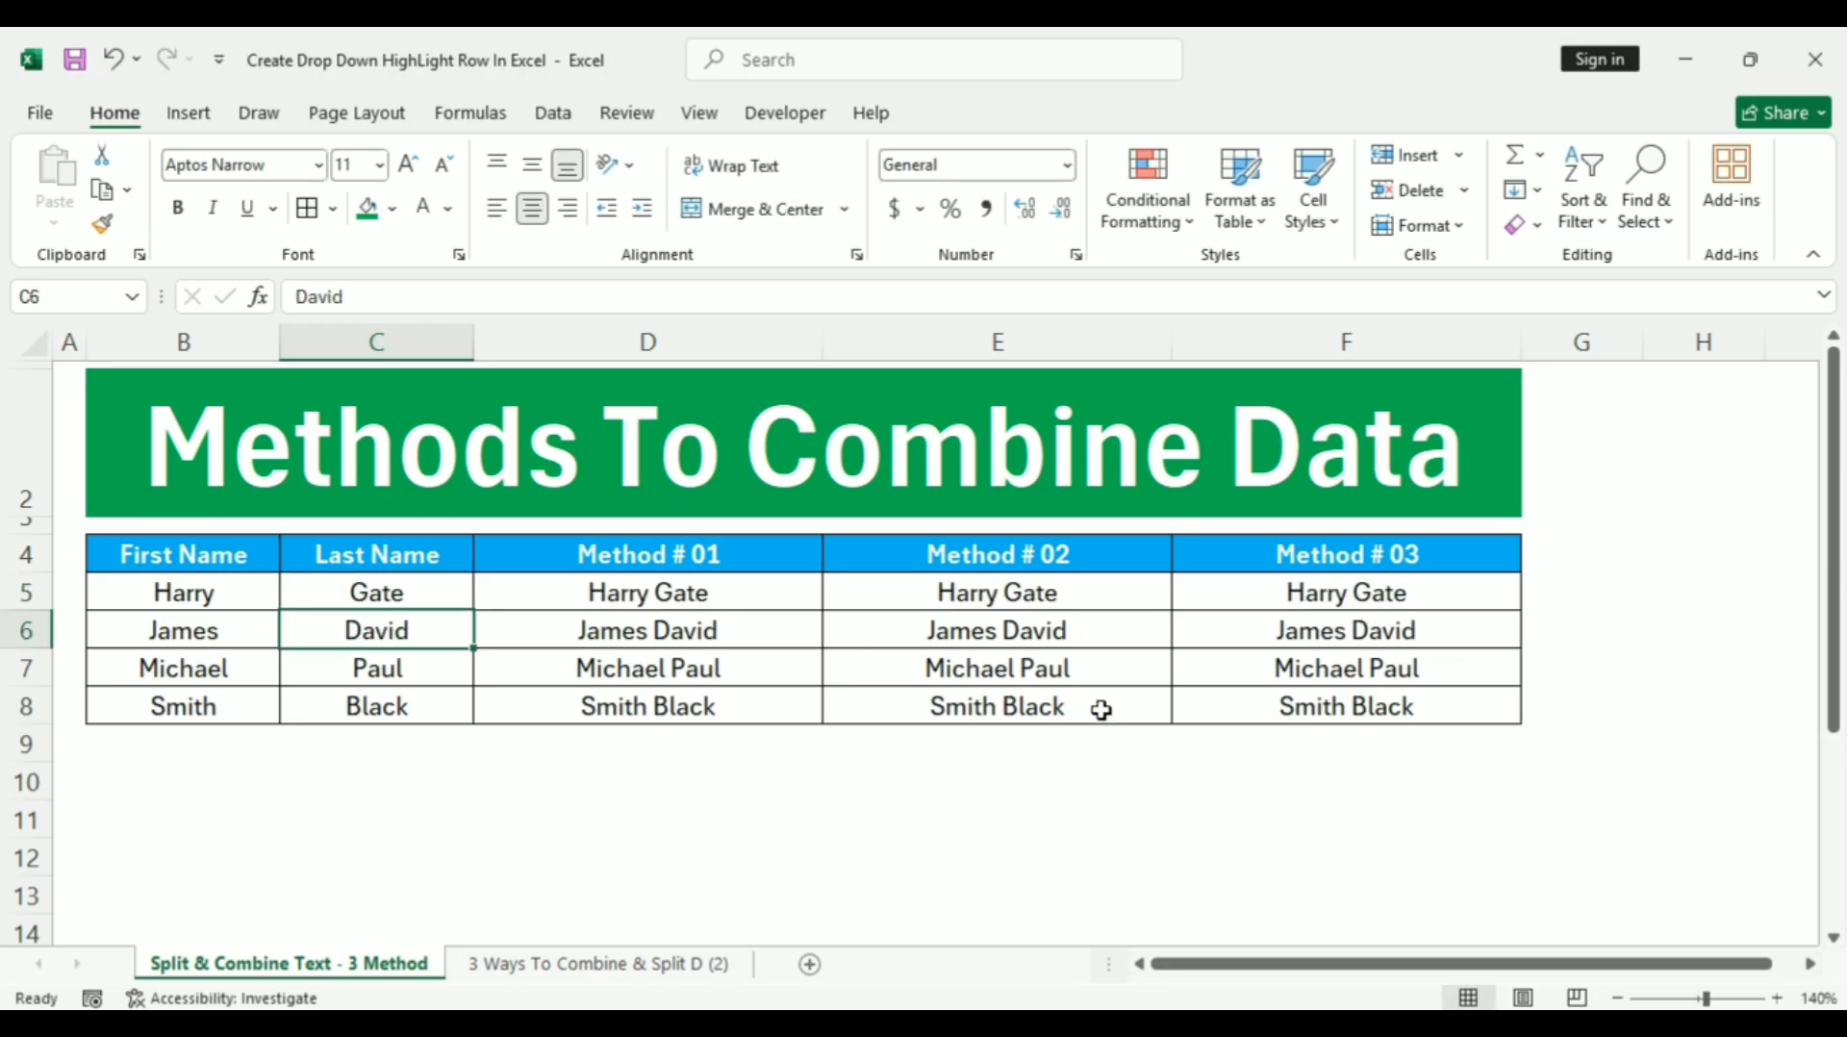
On the sheet 3 Ways To Combine & Split D (2), enter the first name from B6 in C6 and its last name in D6.
{"action": "left_click", "coordinate": [553, 977]}
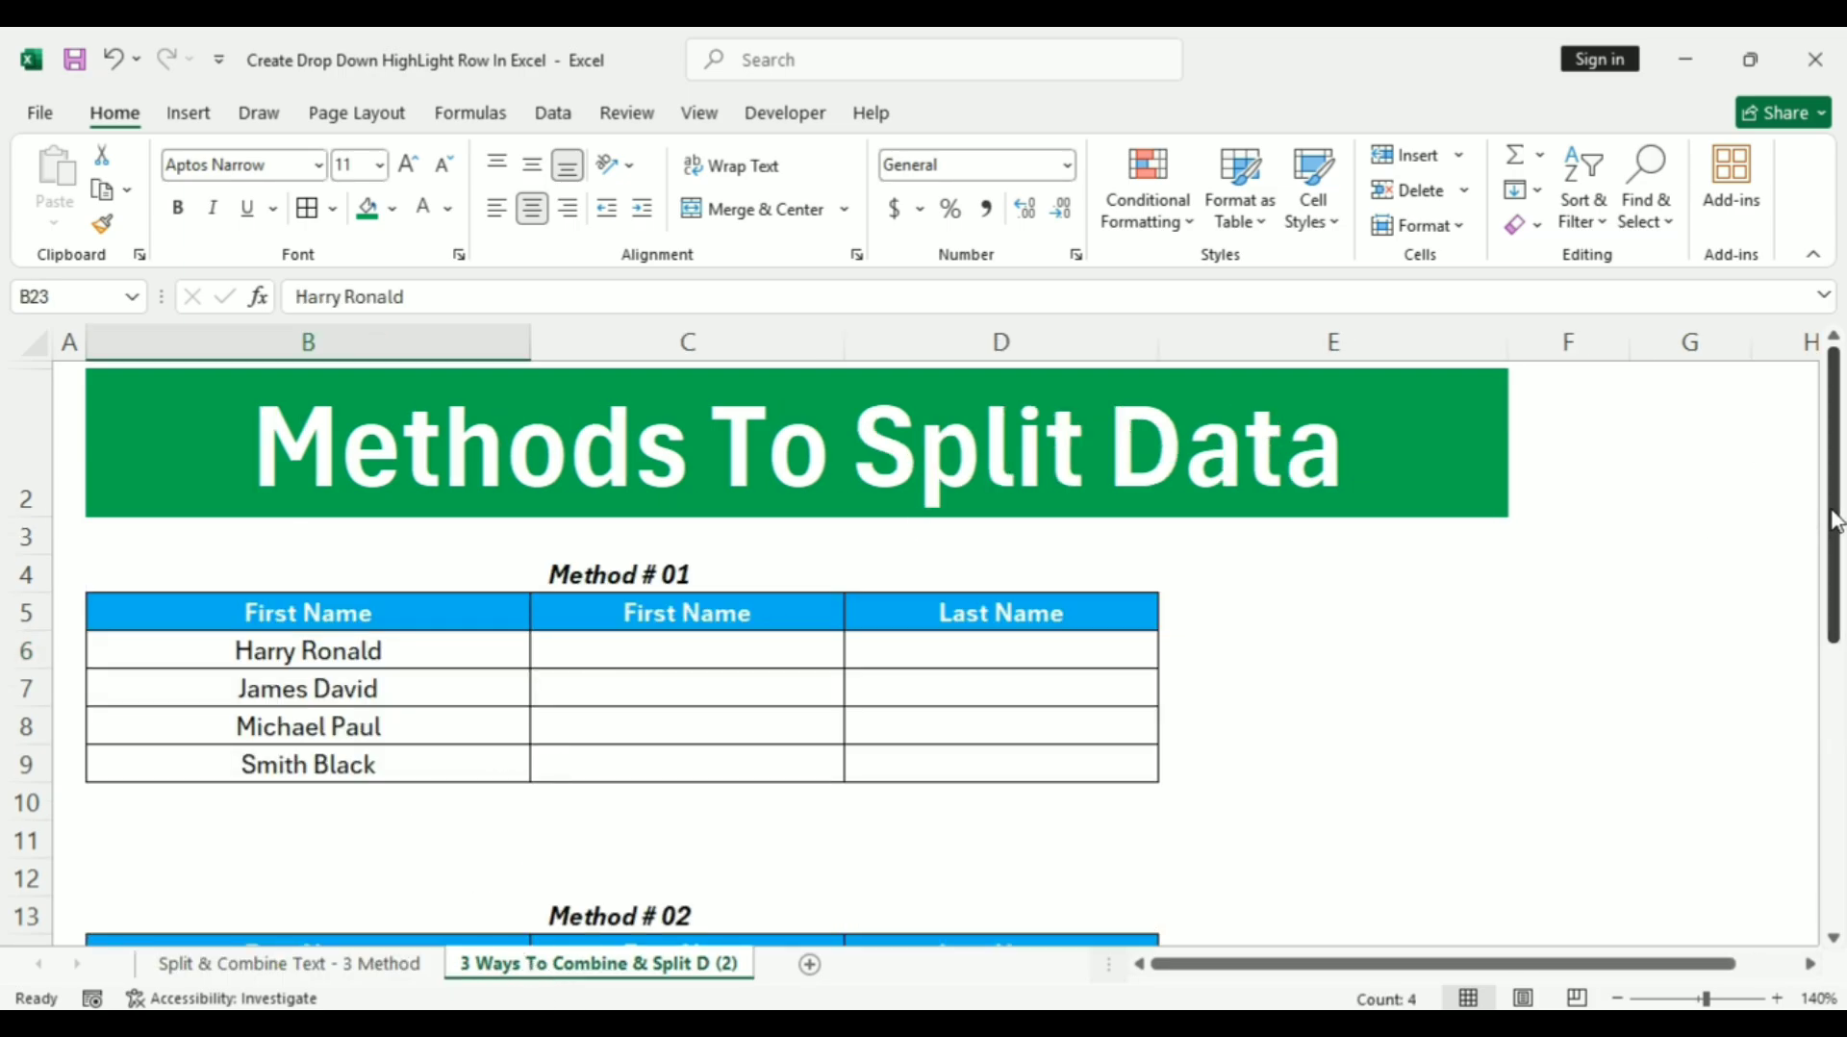
{"action": "left_click_drag", "start_coordinate": [281, 606], "coordinate": [288, 765]}
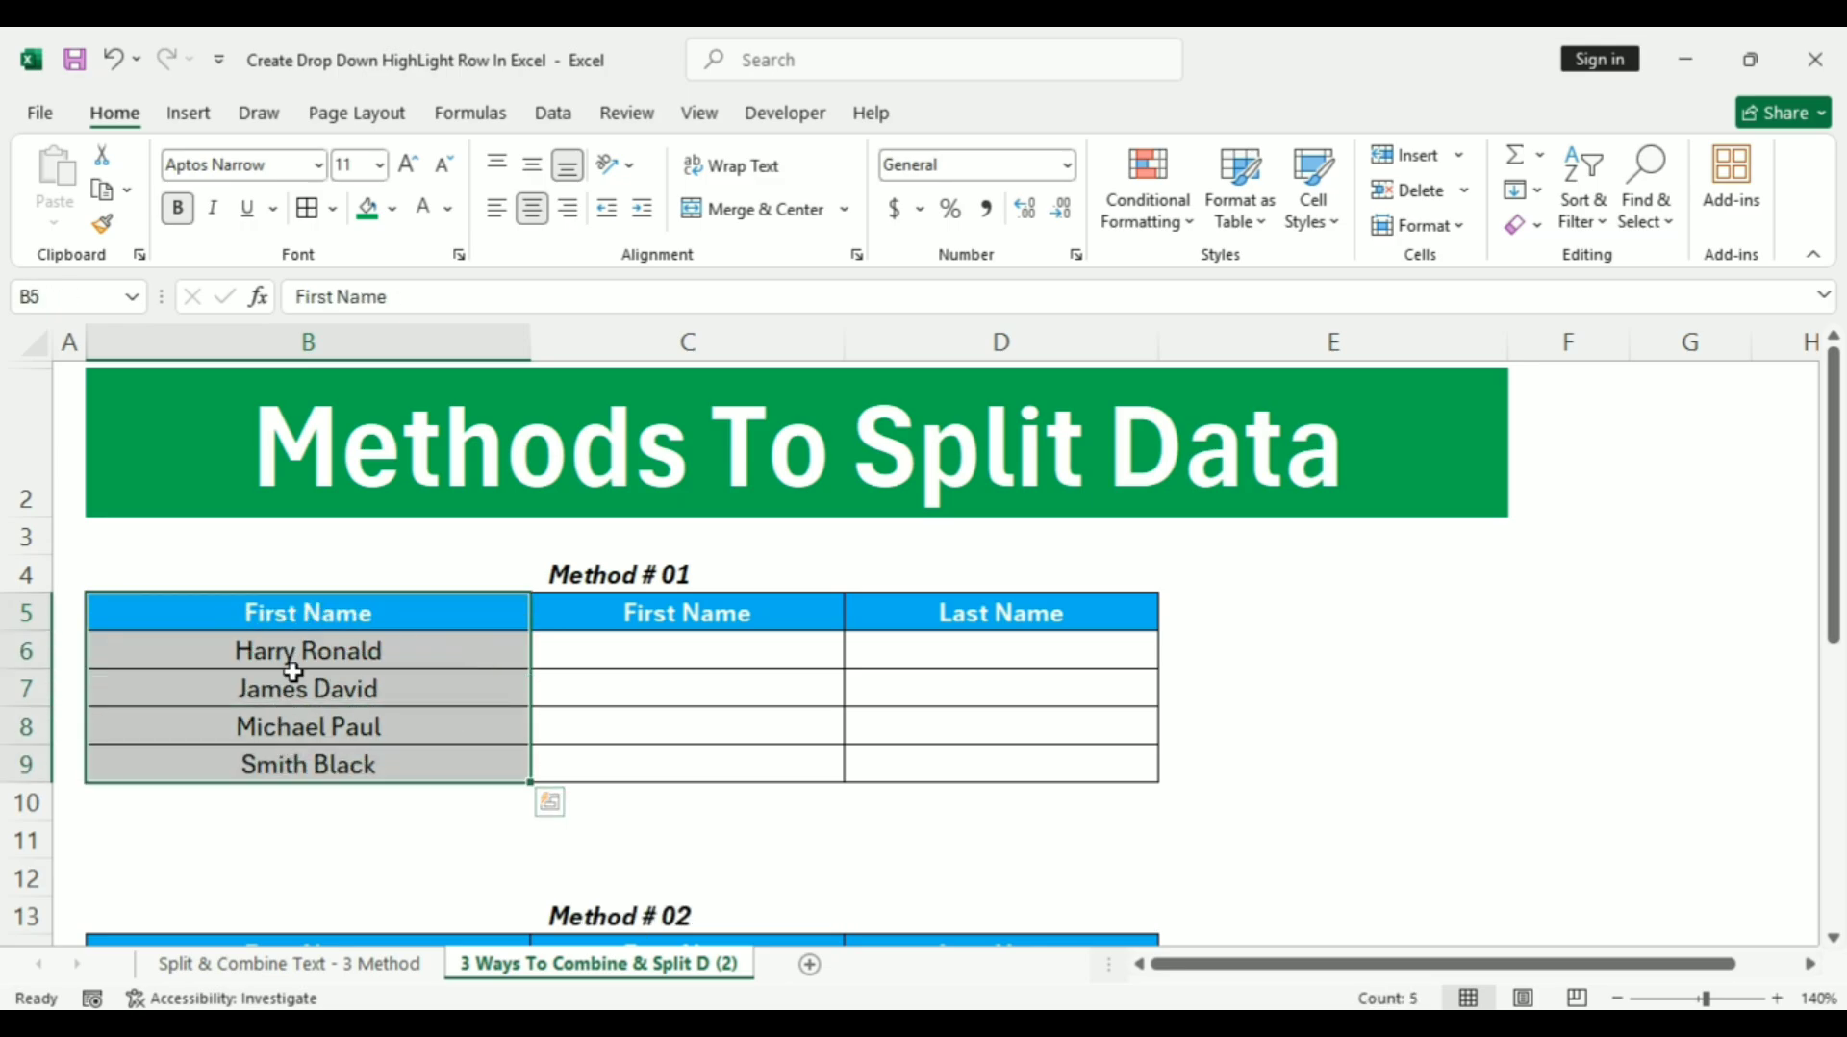
{"action": "left_click", "coordinate": [651, 670]}
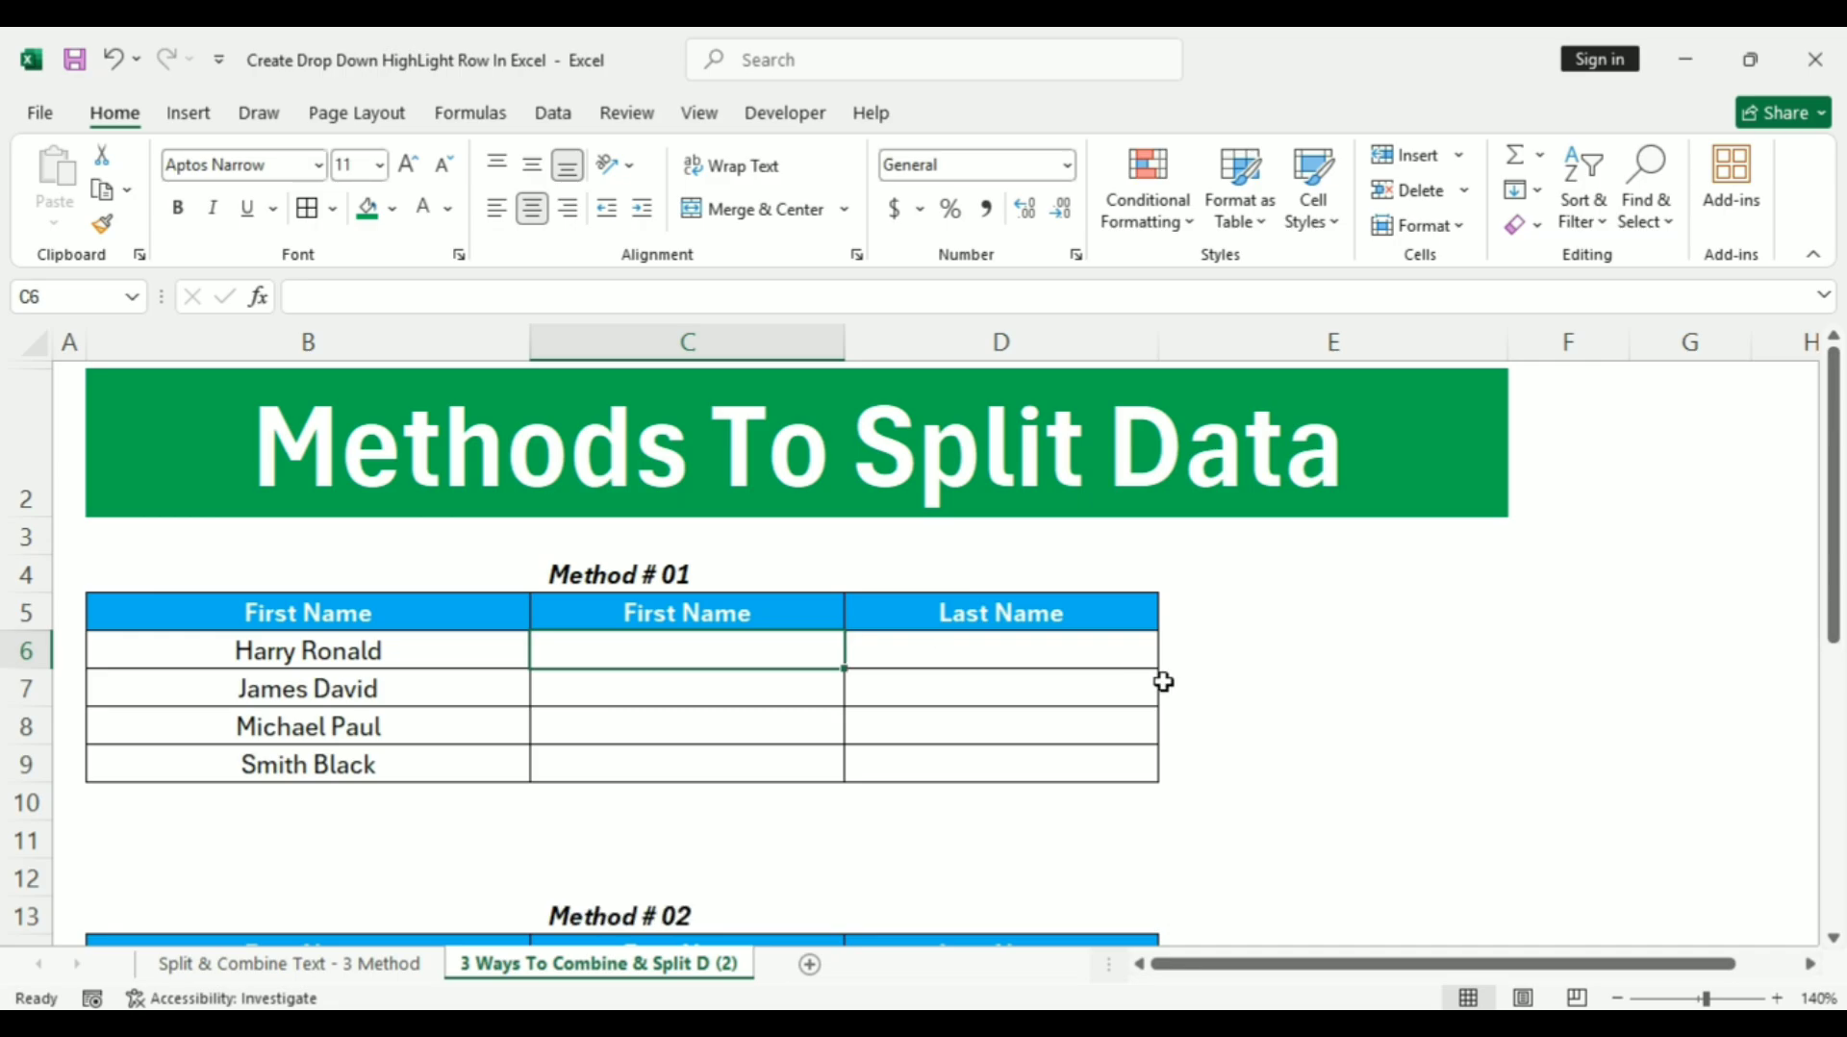
{"action": "type", "text": "="}
{"action": "type", "text": "Harry"}
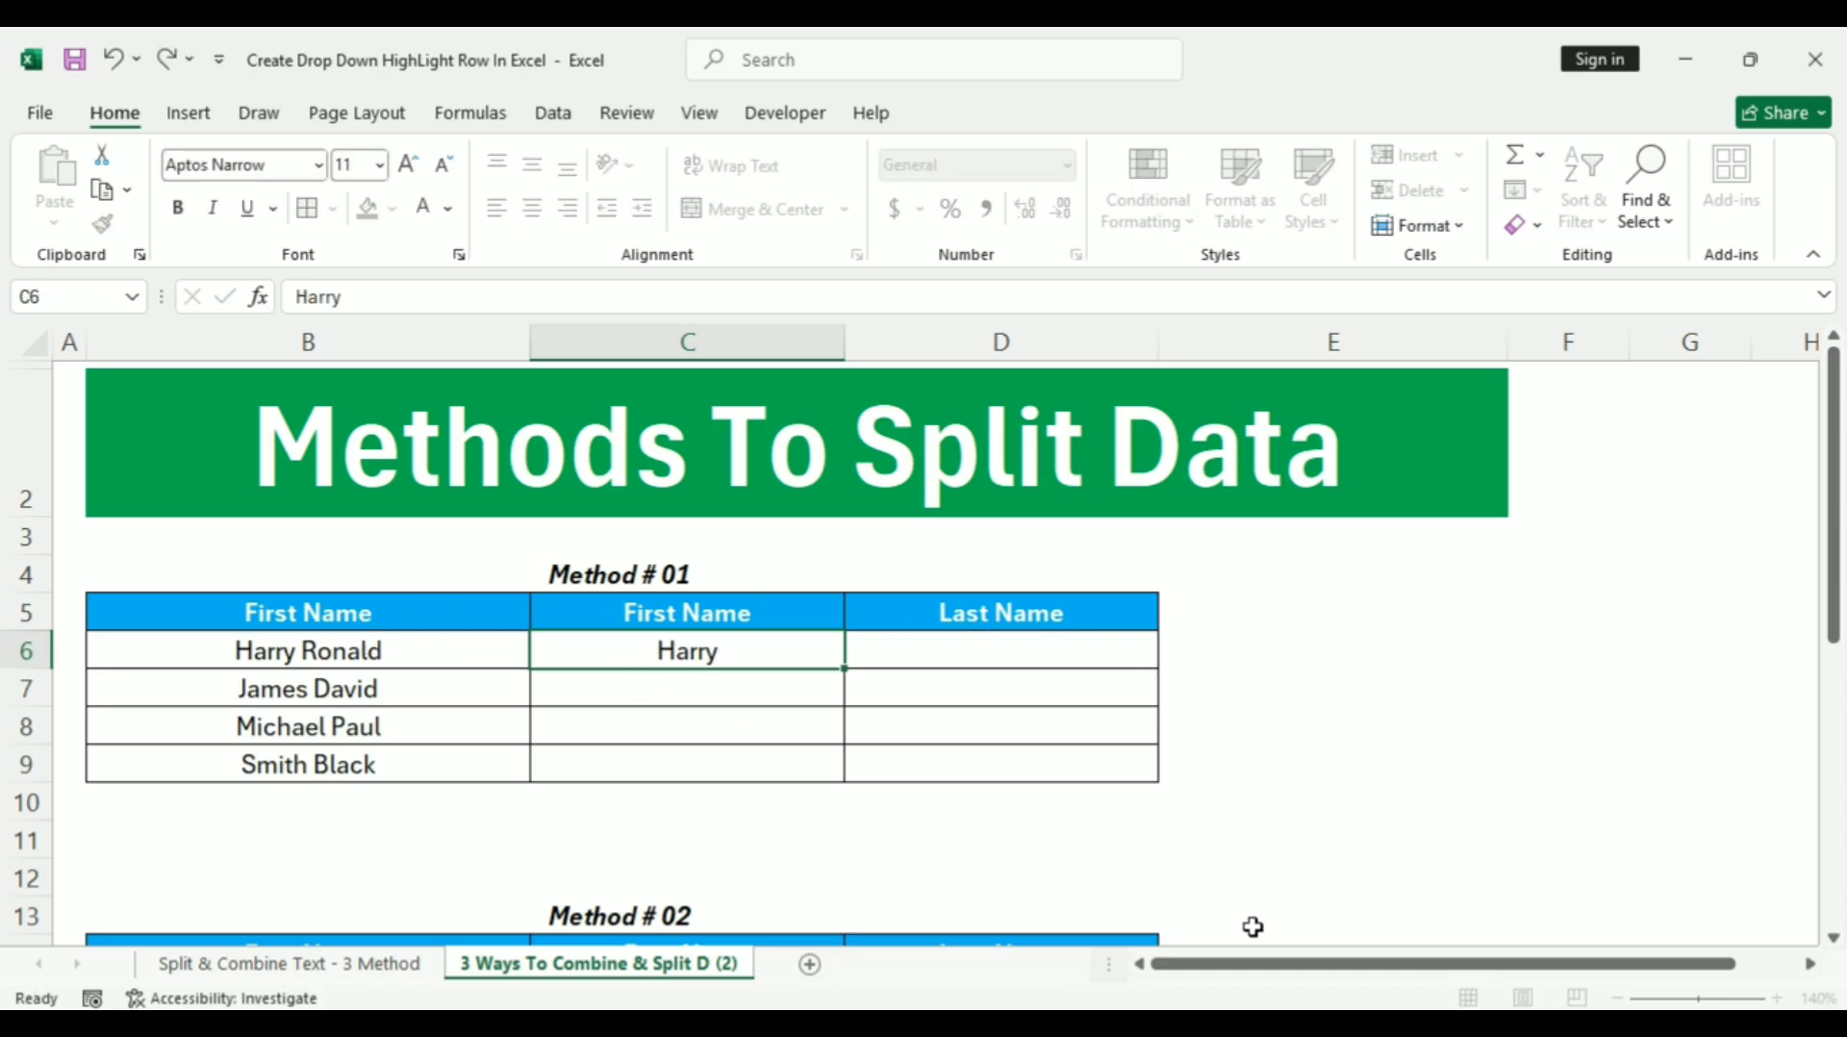
{"action": "key", "text": "Tab"}
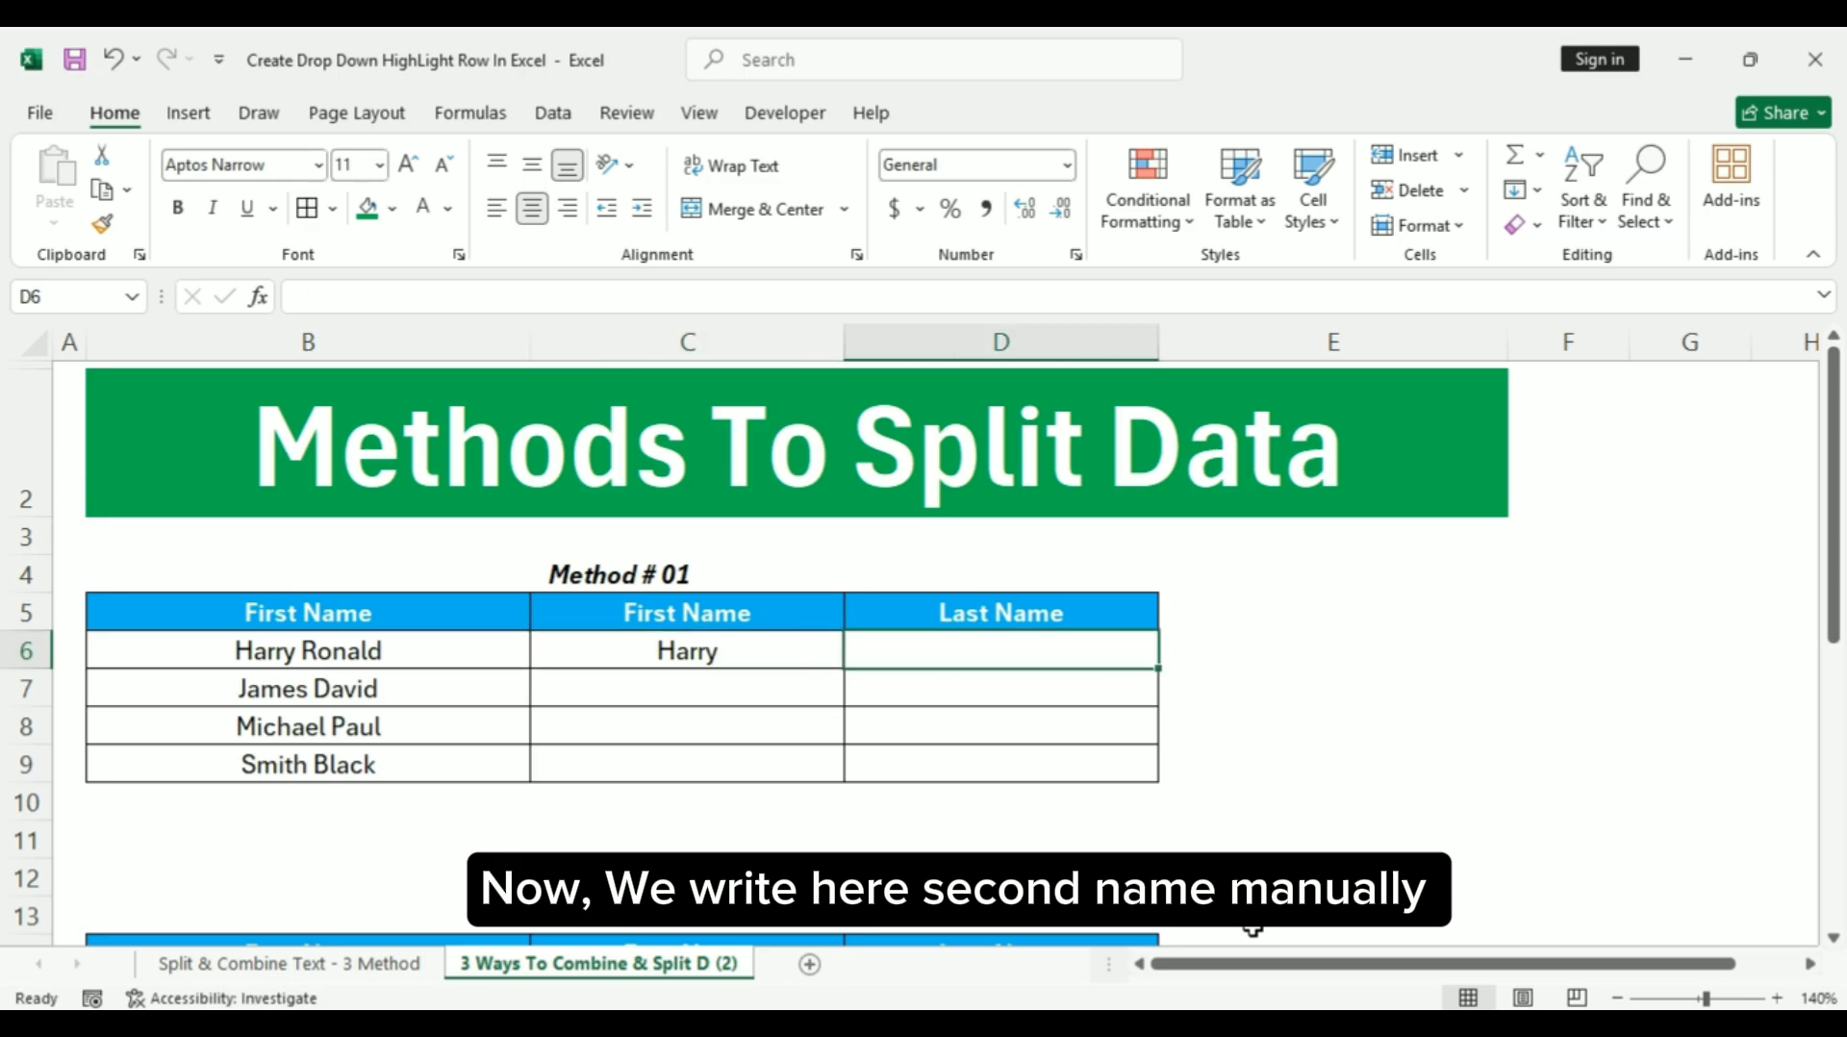
{"action": "type", "text": "Ronald"}
{"action": "key", "text": "Return"}
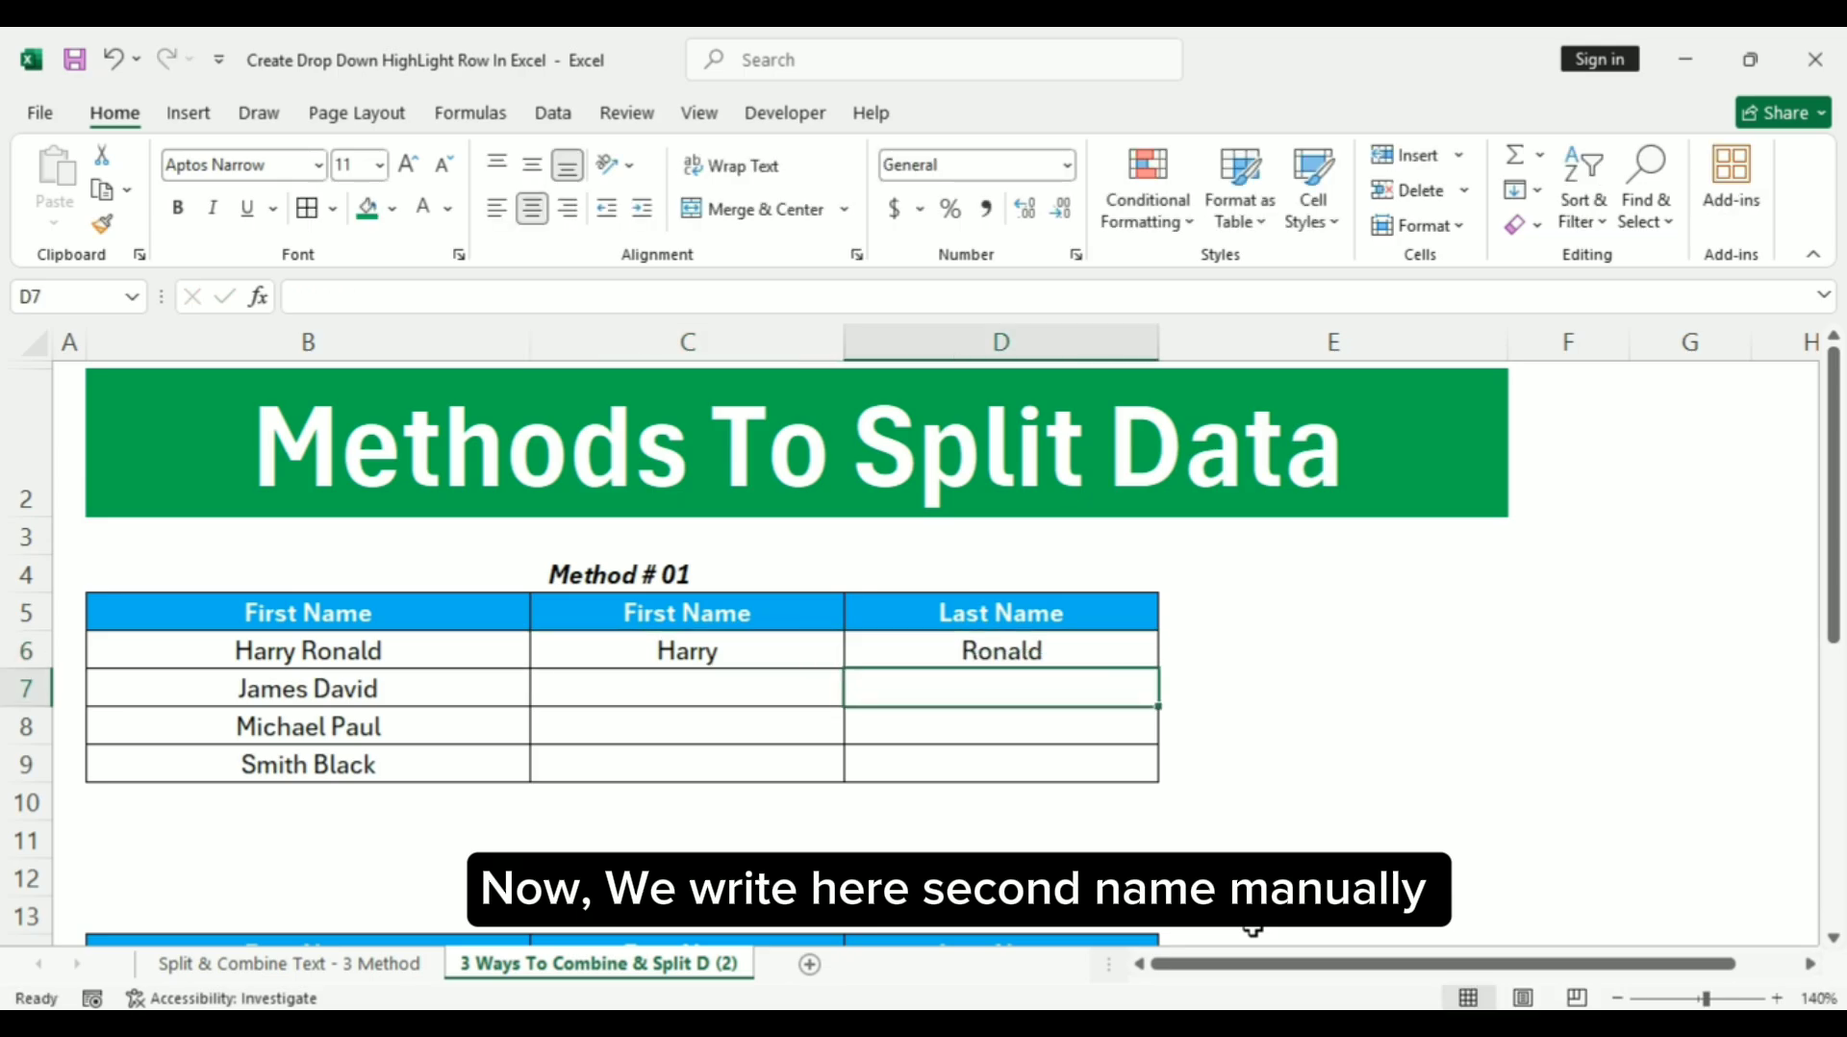
Flash Fill the remaining first names in C7:C9 and last names in D7:D9 of the Method # 01 table.
{"action": "left_click", "coordinate": [706, 695]}
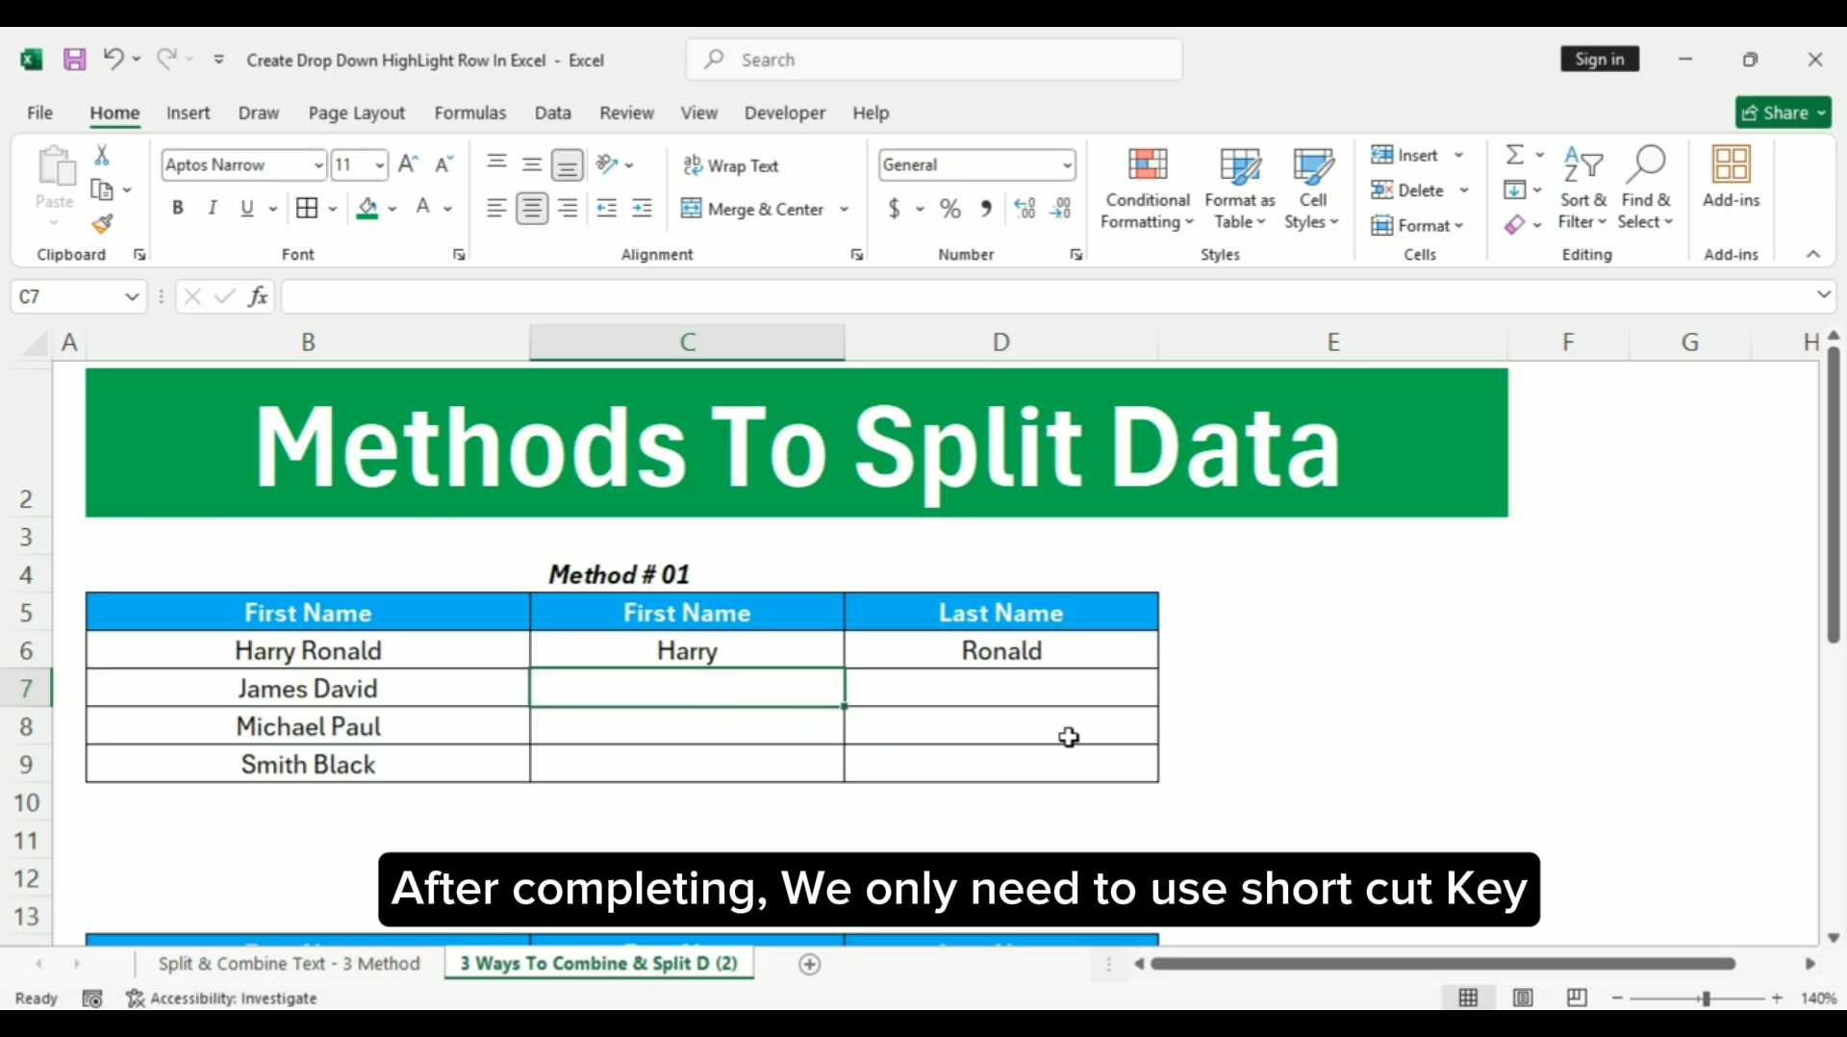
{"action": "key", "text": "ctrl+e"}
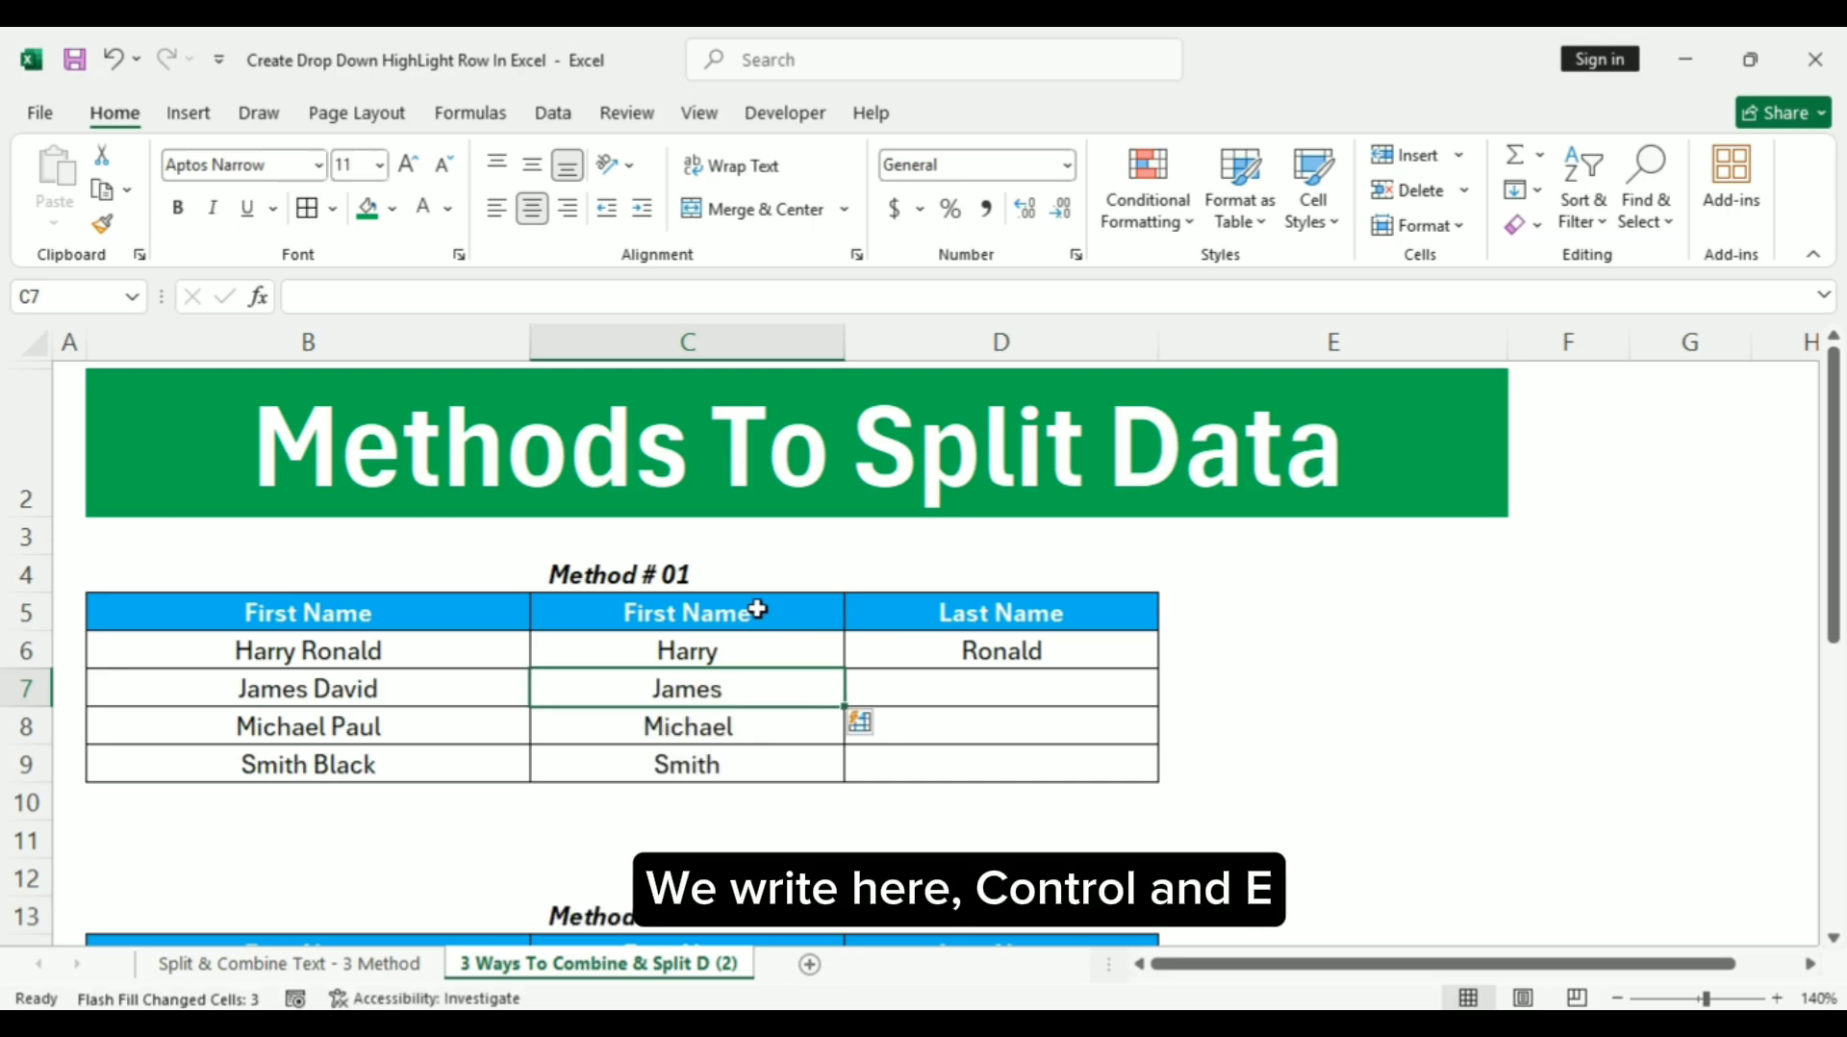
{"action": "left_click", "coordinate": [938, 685]}
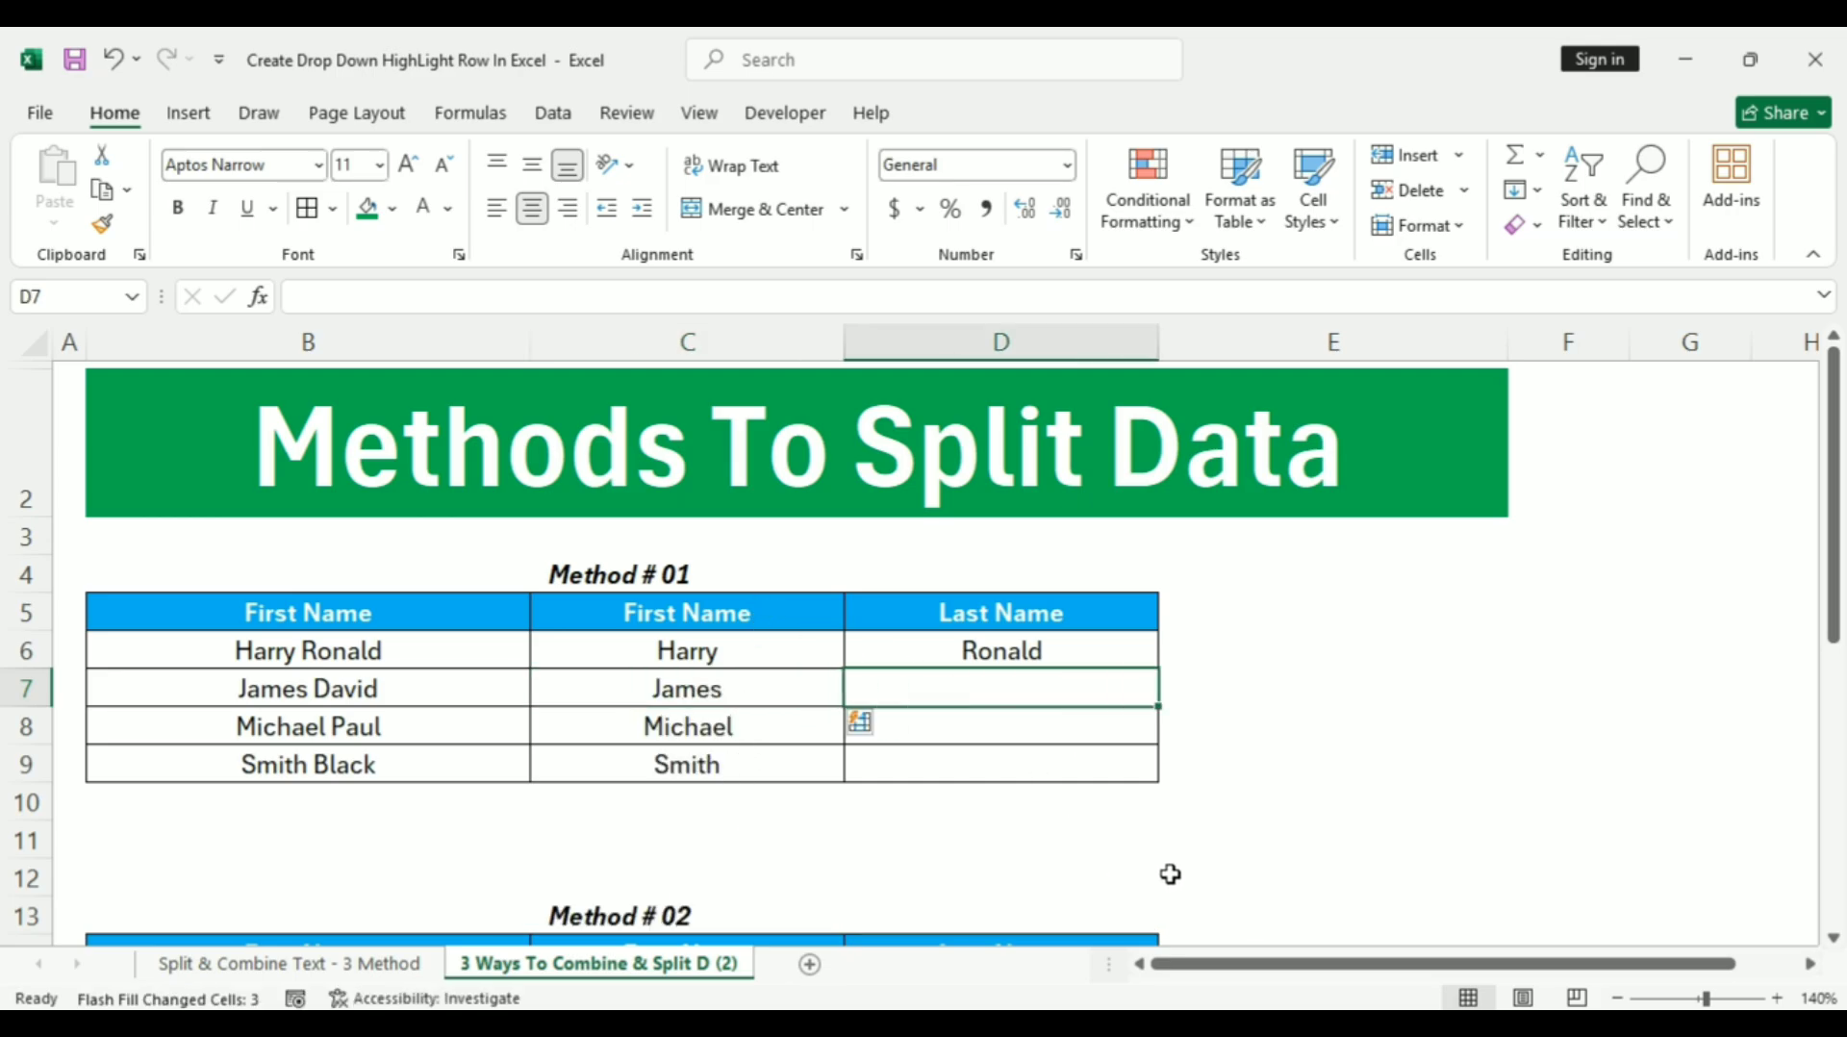
{"action": "key", "text": "ctrl+e"}
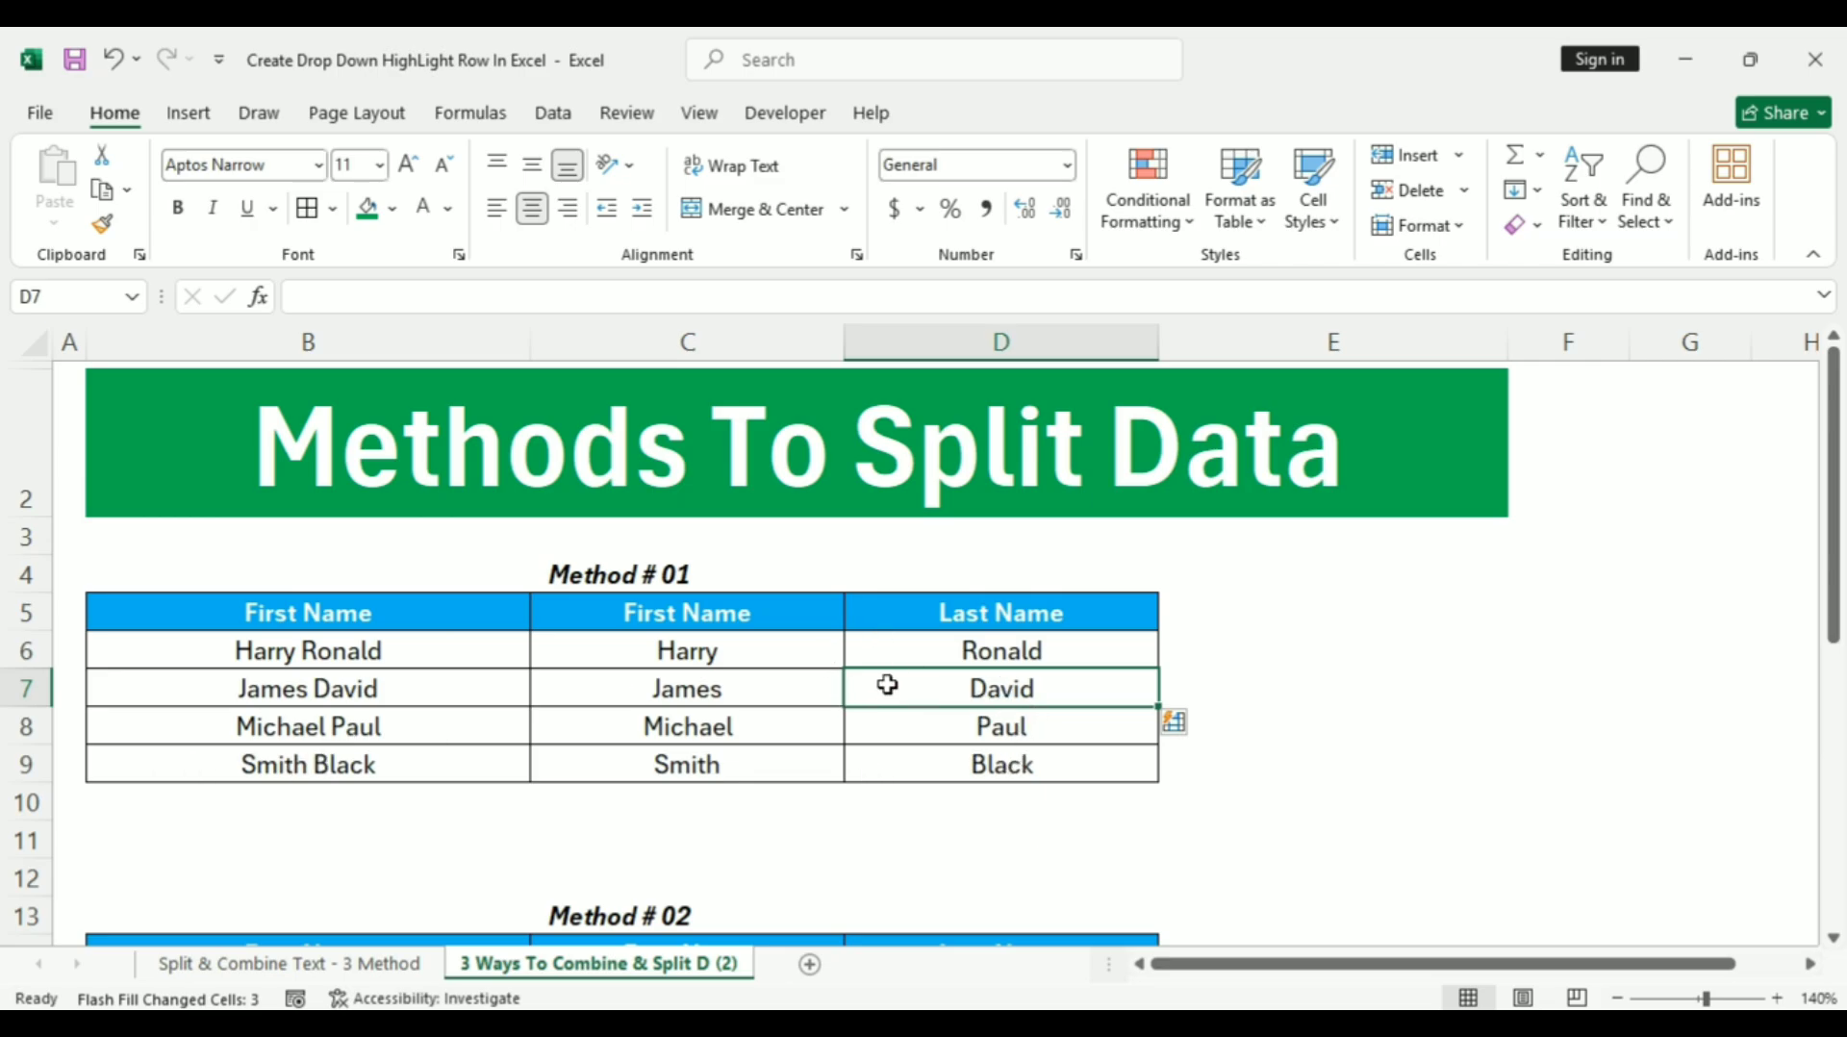
Enter =TEXTSPLIT(B15," ") in C15 of the Method # 02 table to split the full name at the space.
{"action": "left_click_drag", "start_coordinate": [1833, 449], "coordinate": [1806, 644]}
{"action": "left_click", "coordinate": [615, 604]}
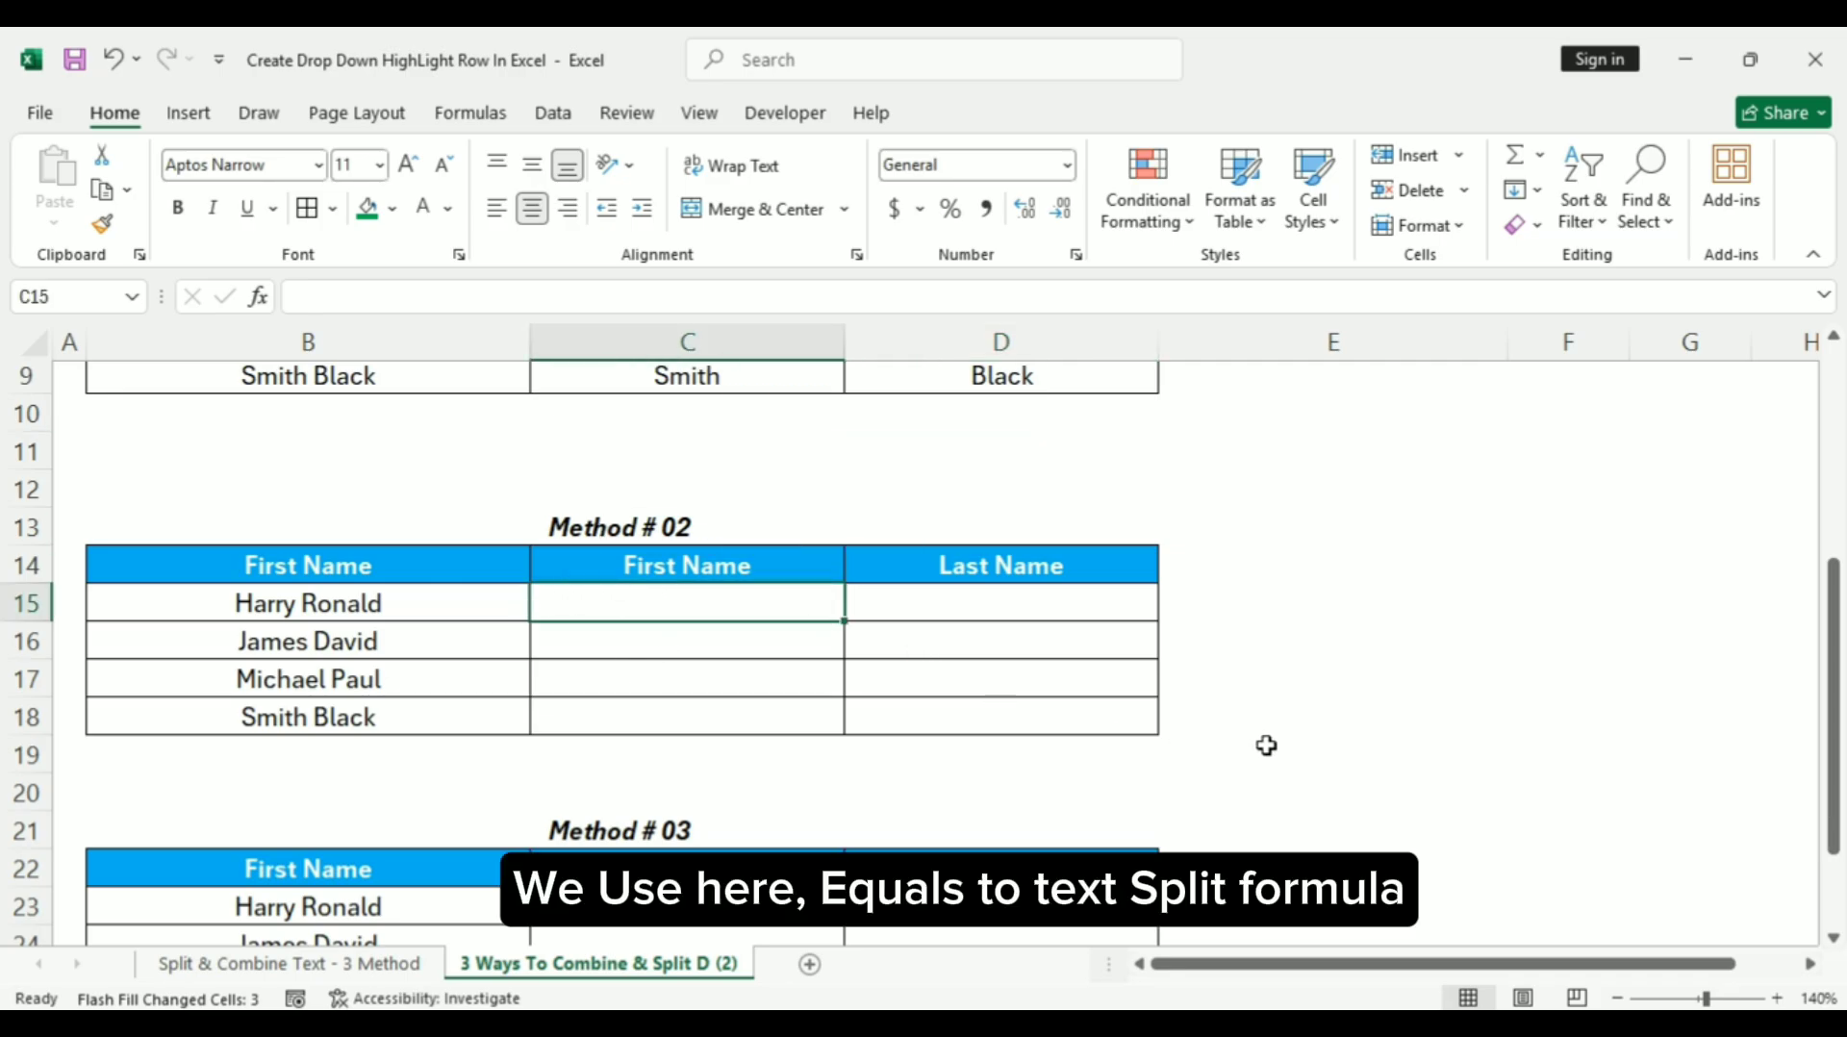
{"action": "type", "text": "="}
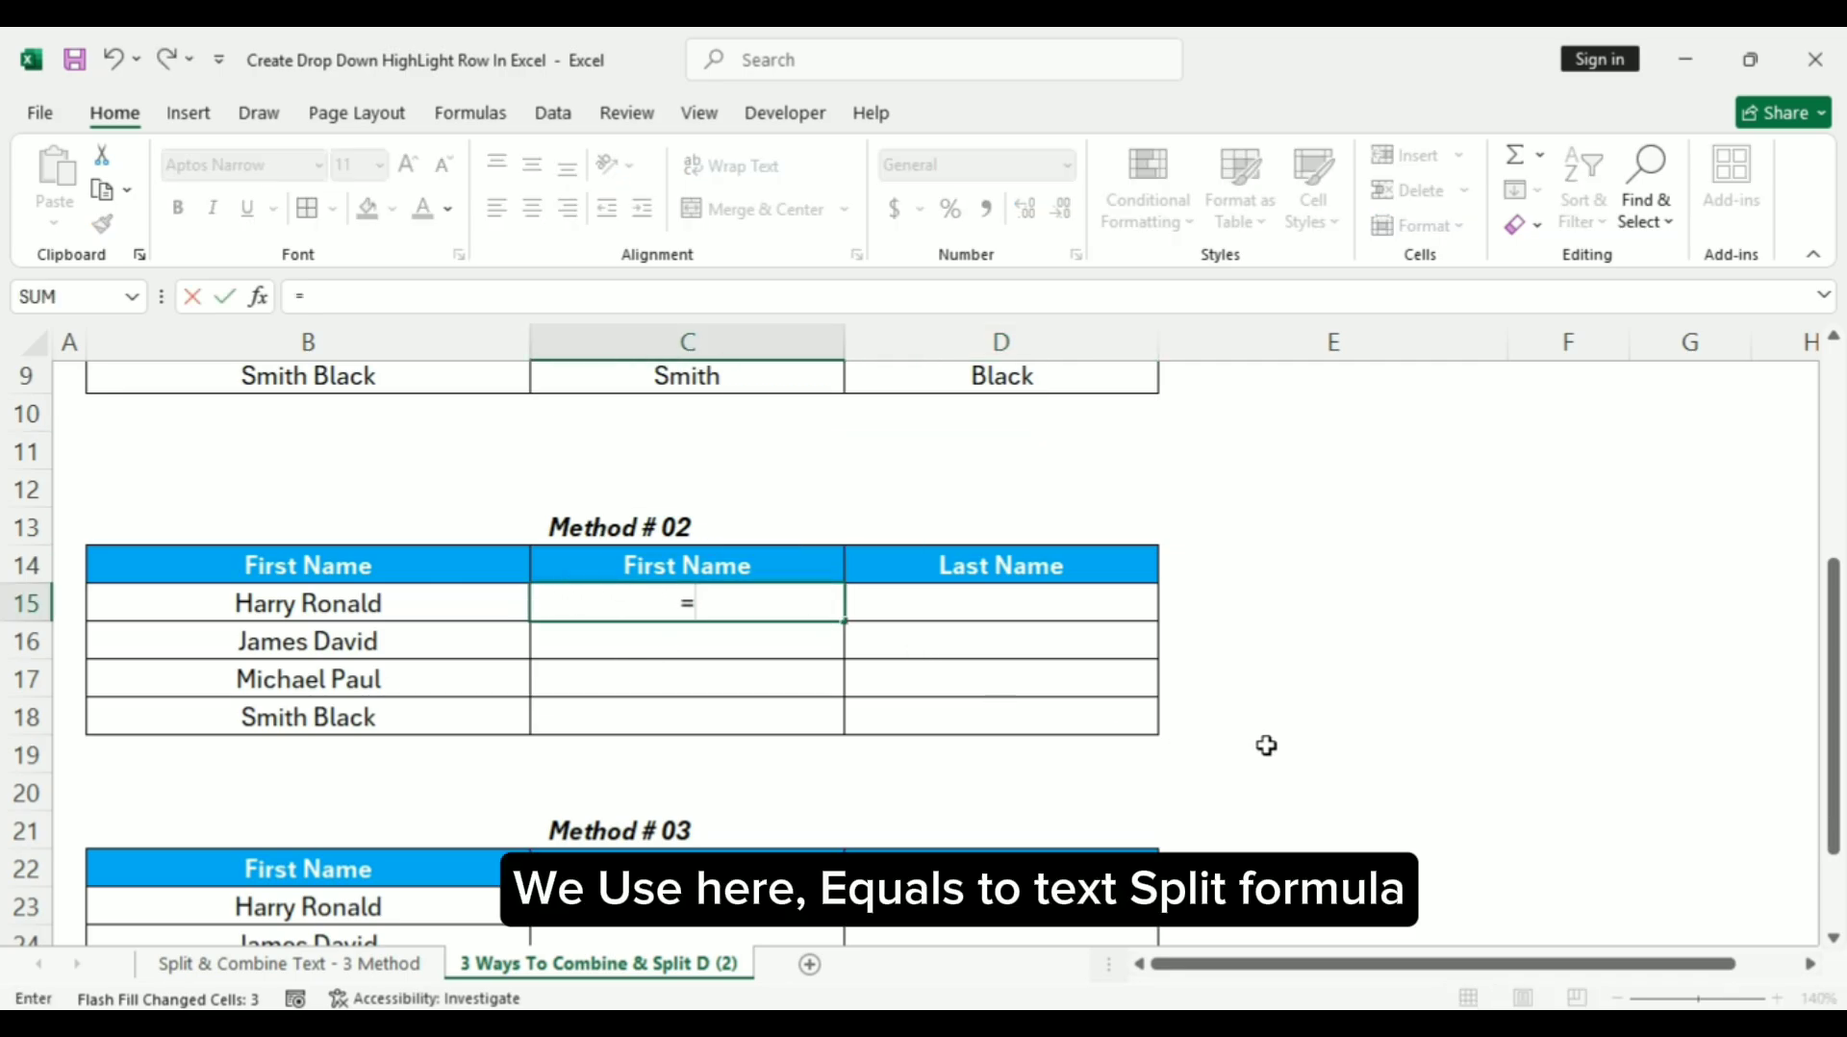
{"action": "type", "text": "te"}
{"action": "key", "text": "BackSpace"}
{"action": "key", "text": "BackSpace"}
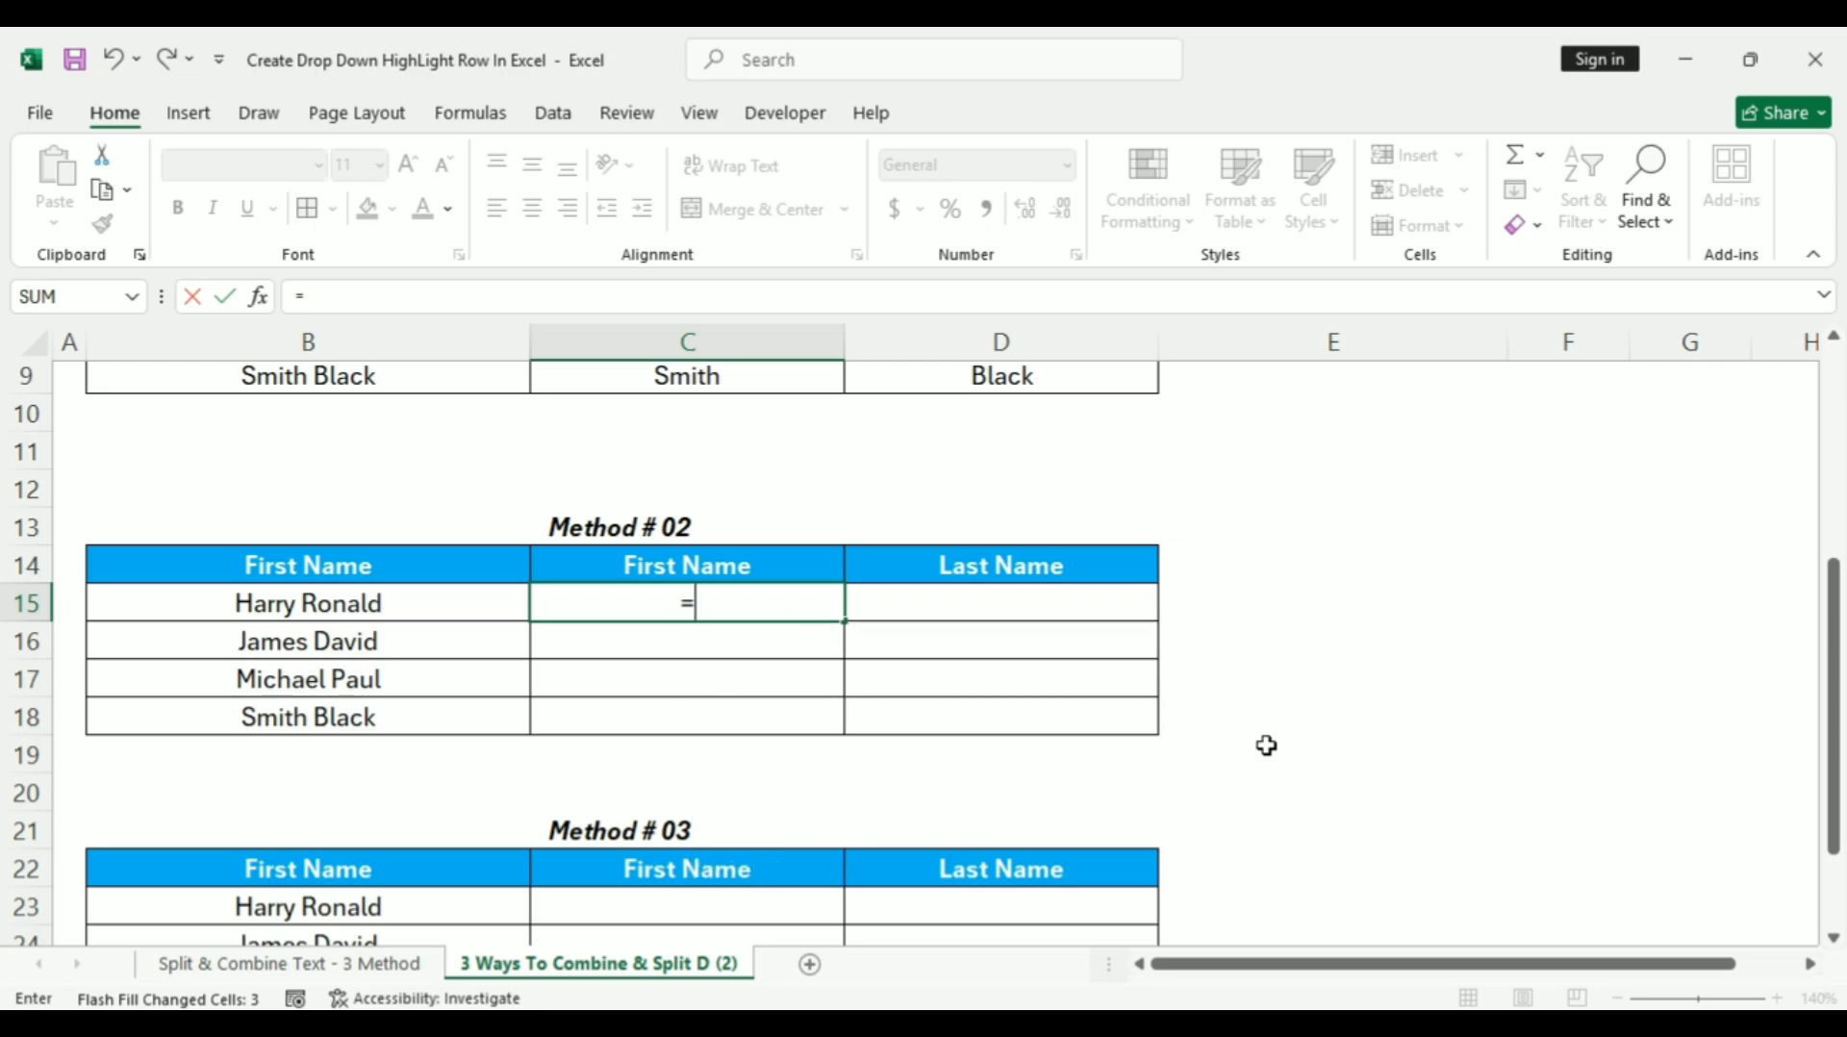
{"action": "type", "text": "textsplit"}
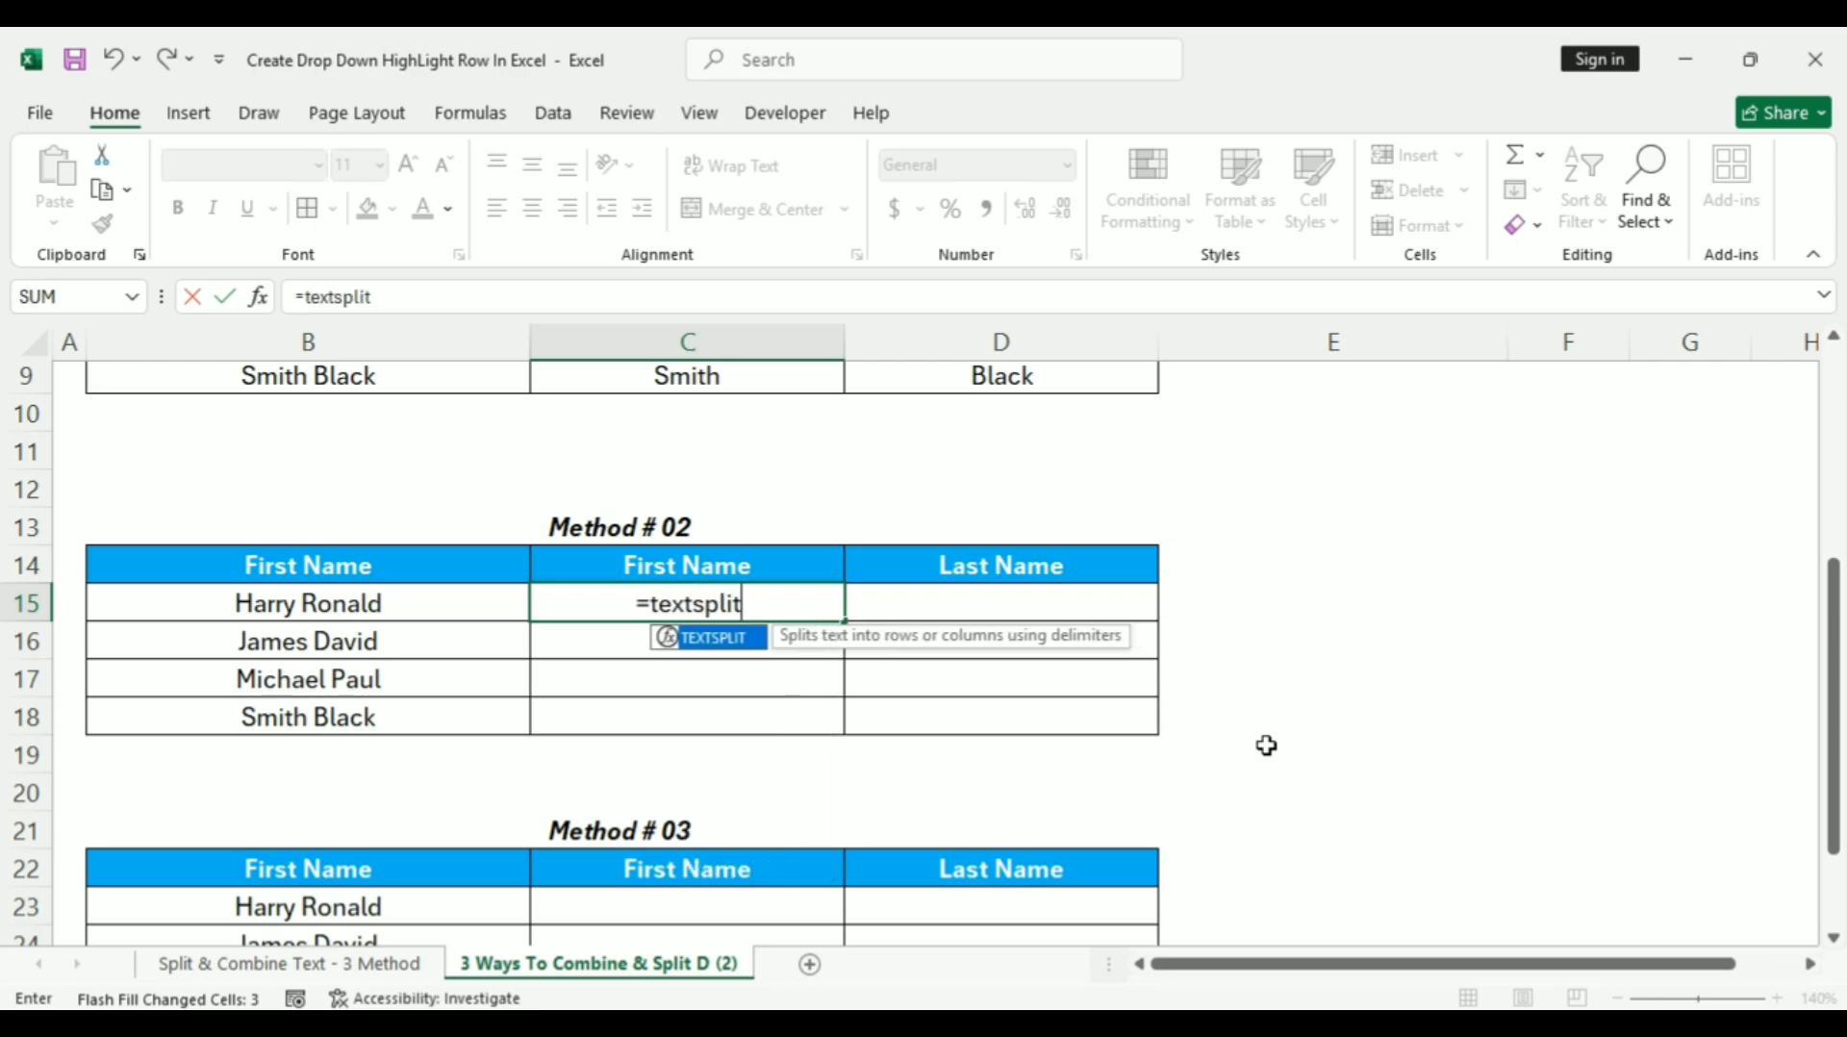
{"action": "type", "text": "("}
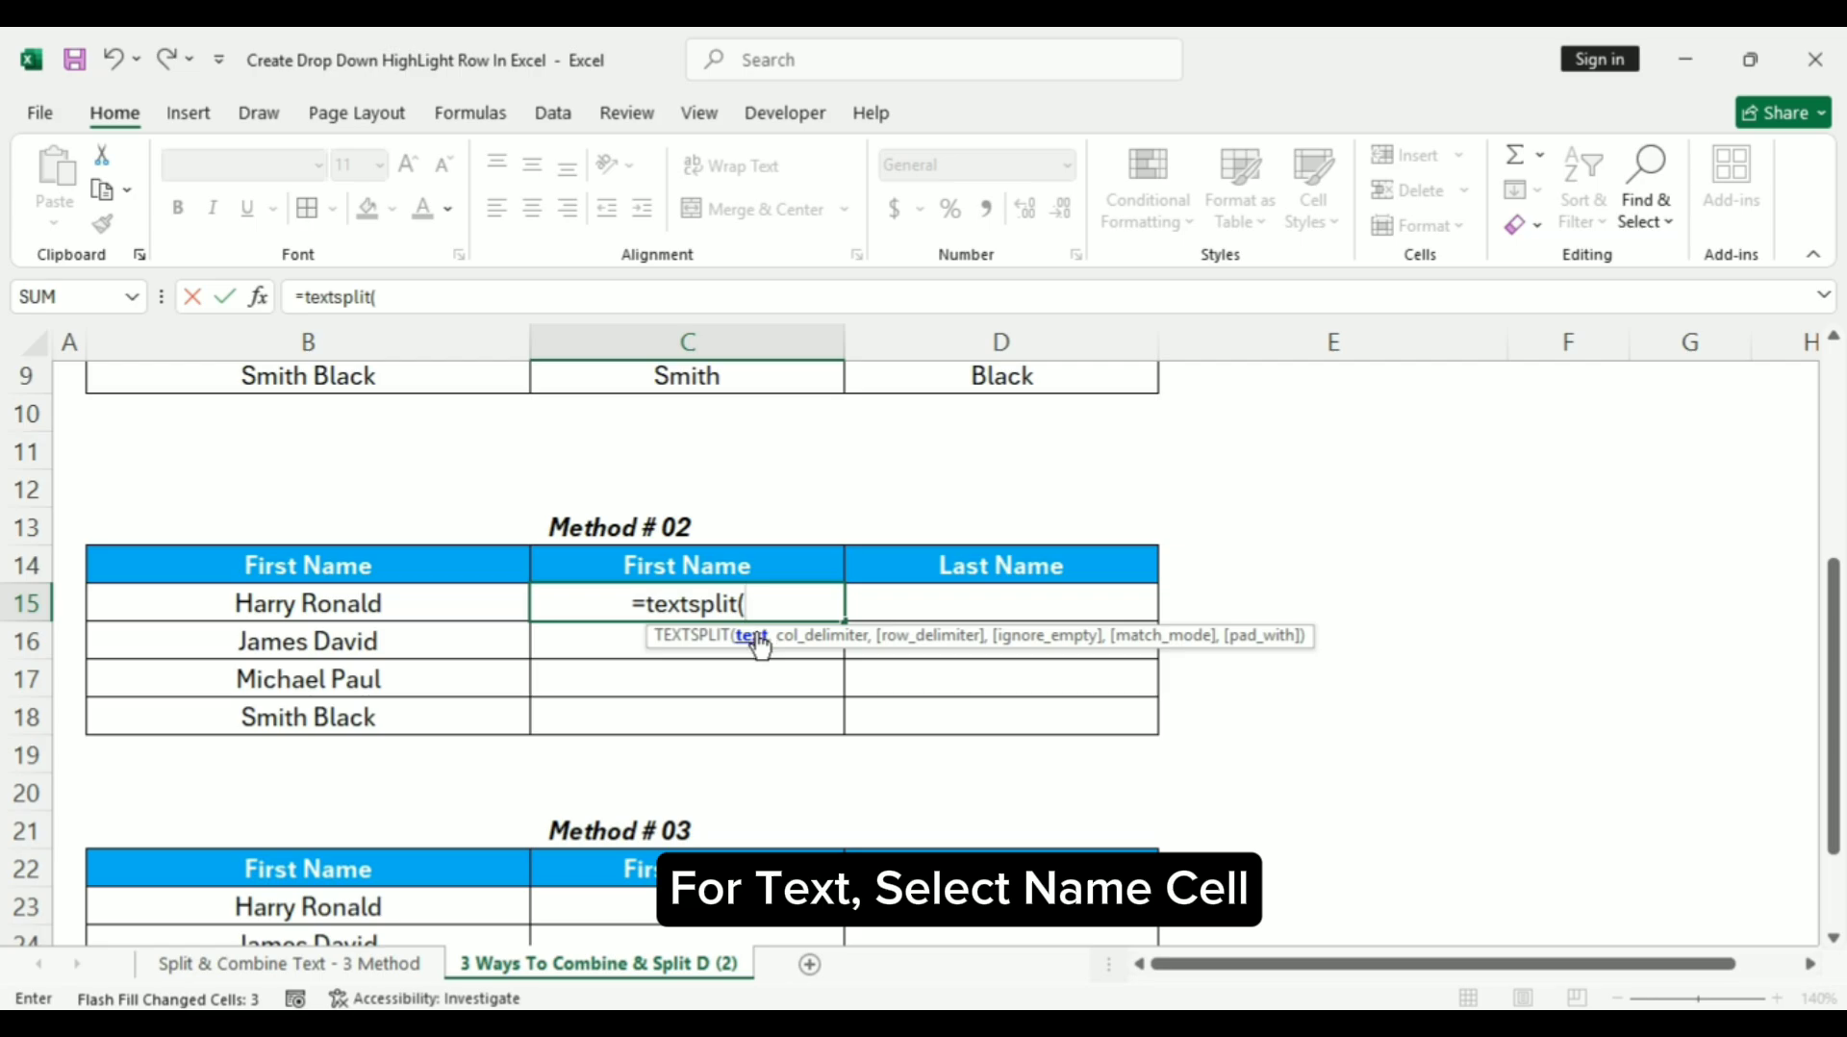
{"action": "left_click", "coordinate": [364, 599]}
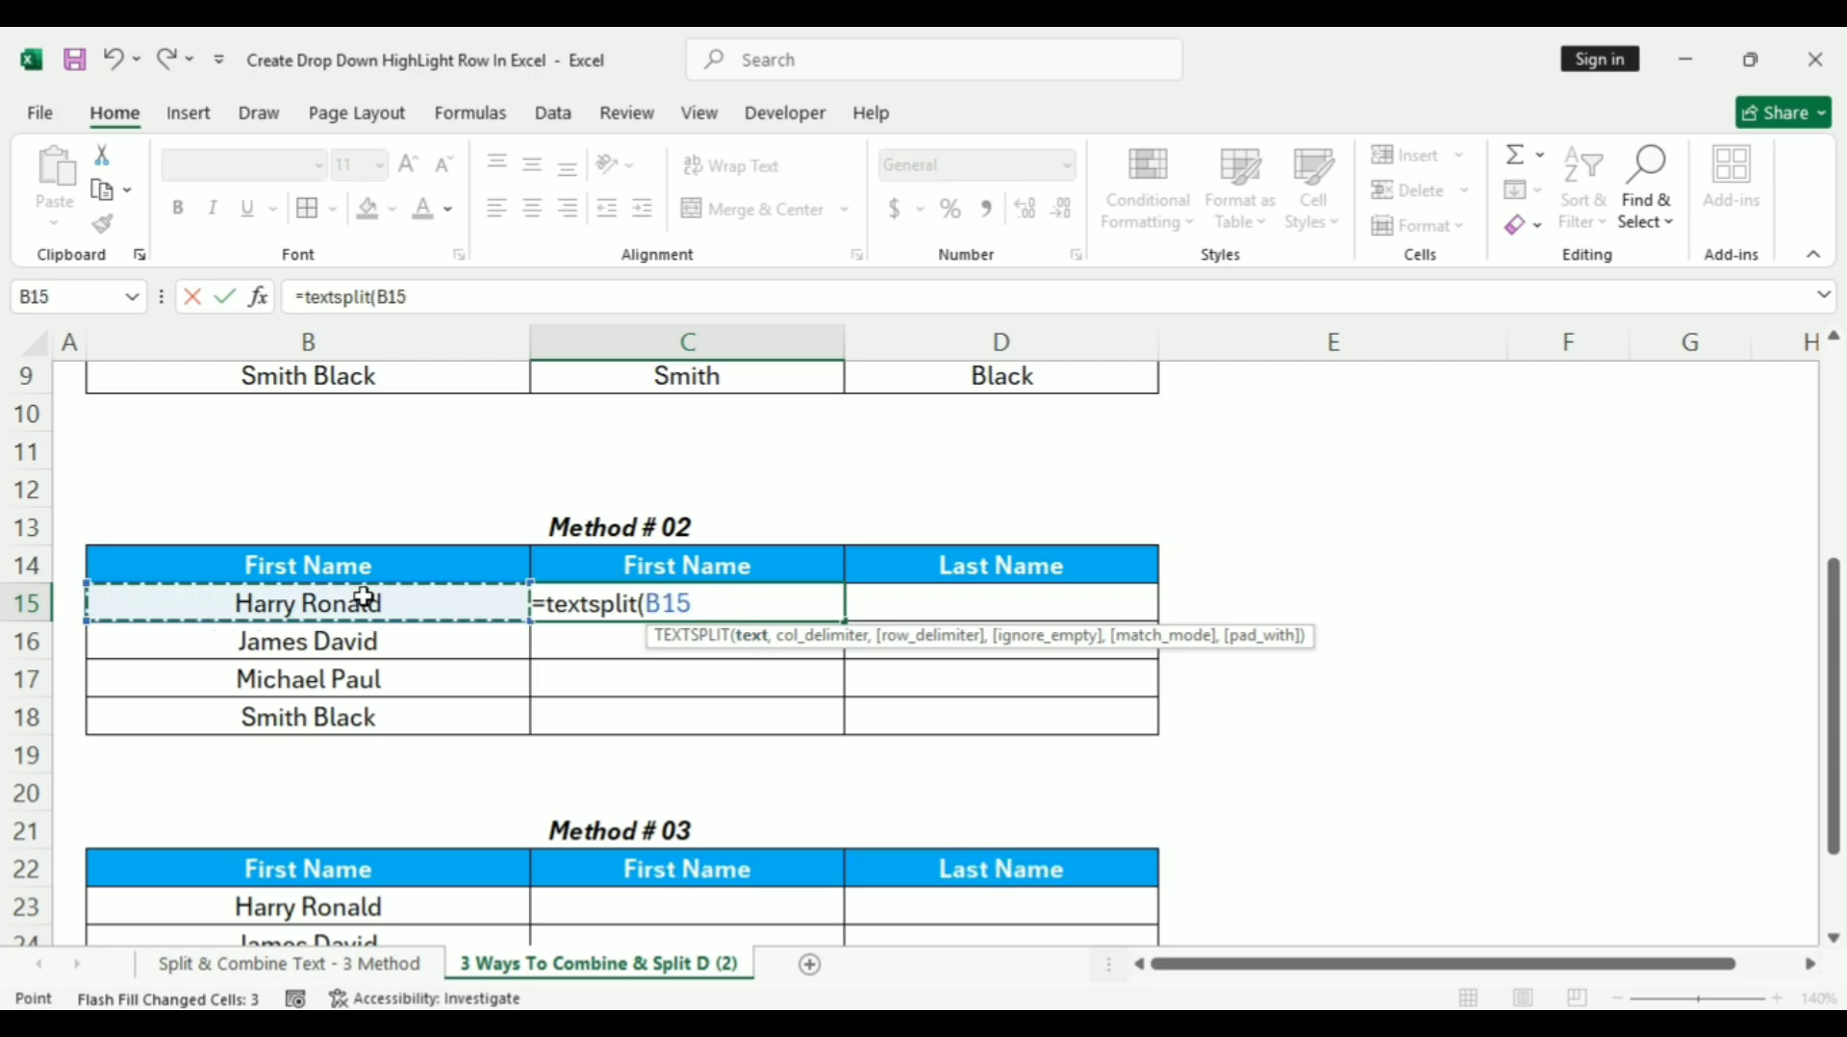
{"action": "type", "text": ","}
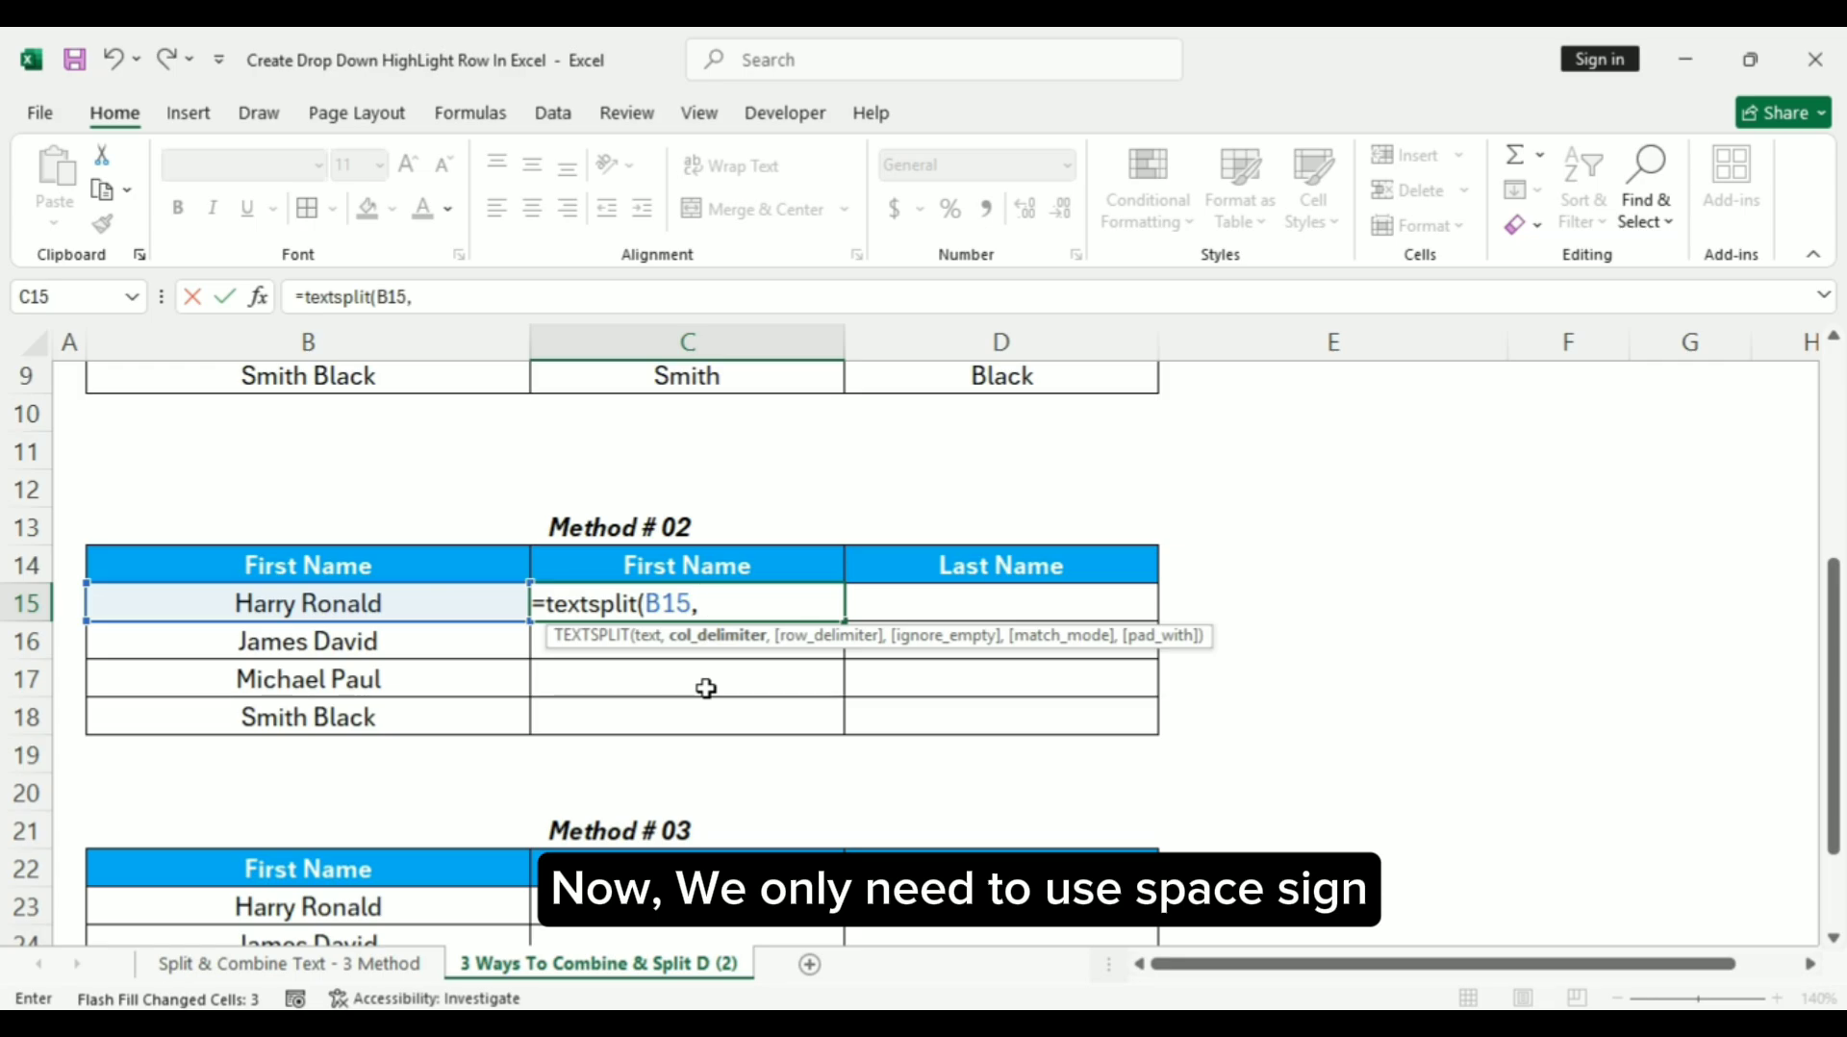
{"action": "type", "text": "\" \")"}
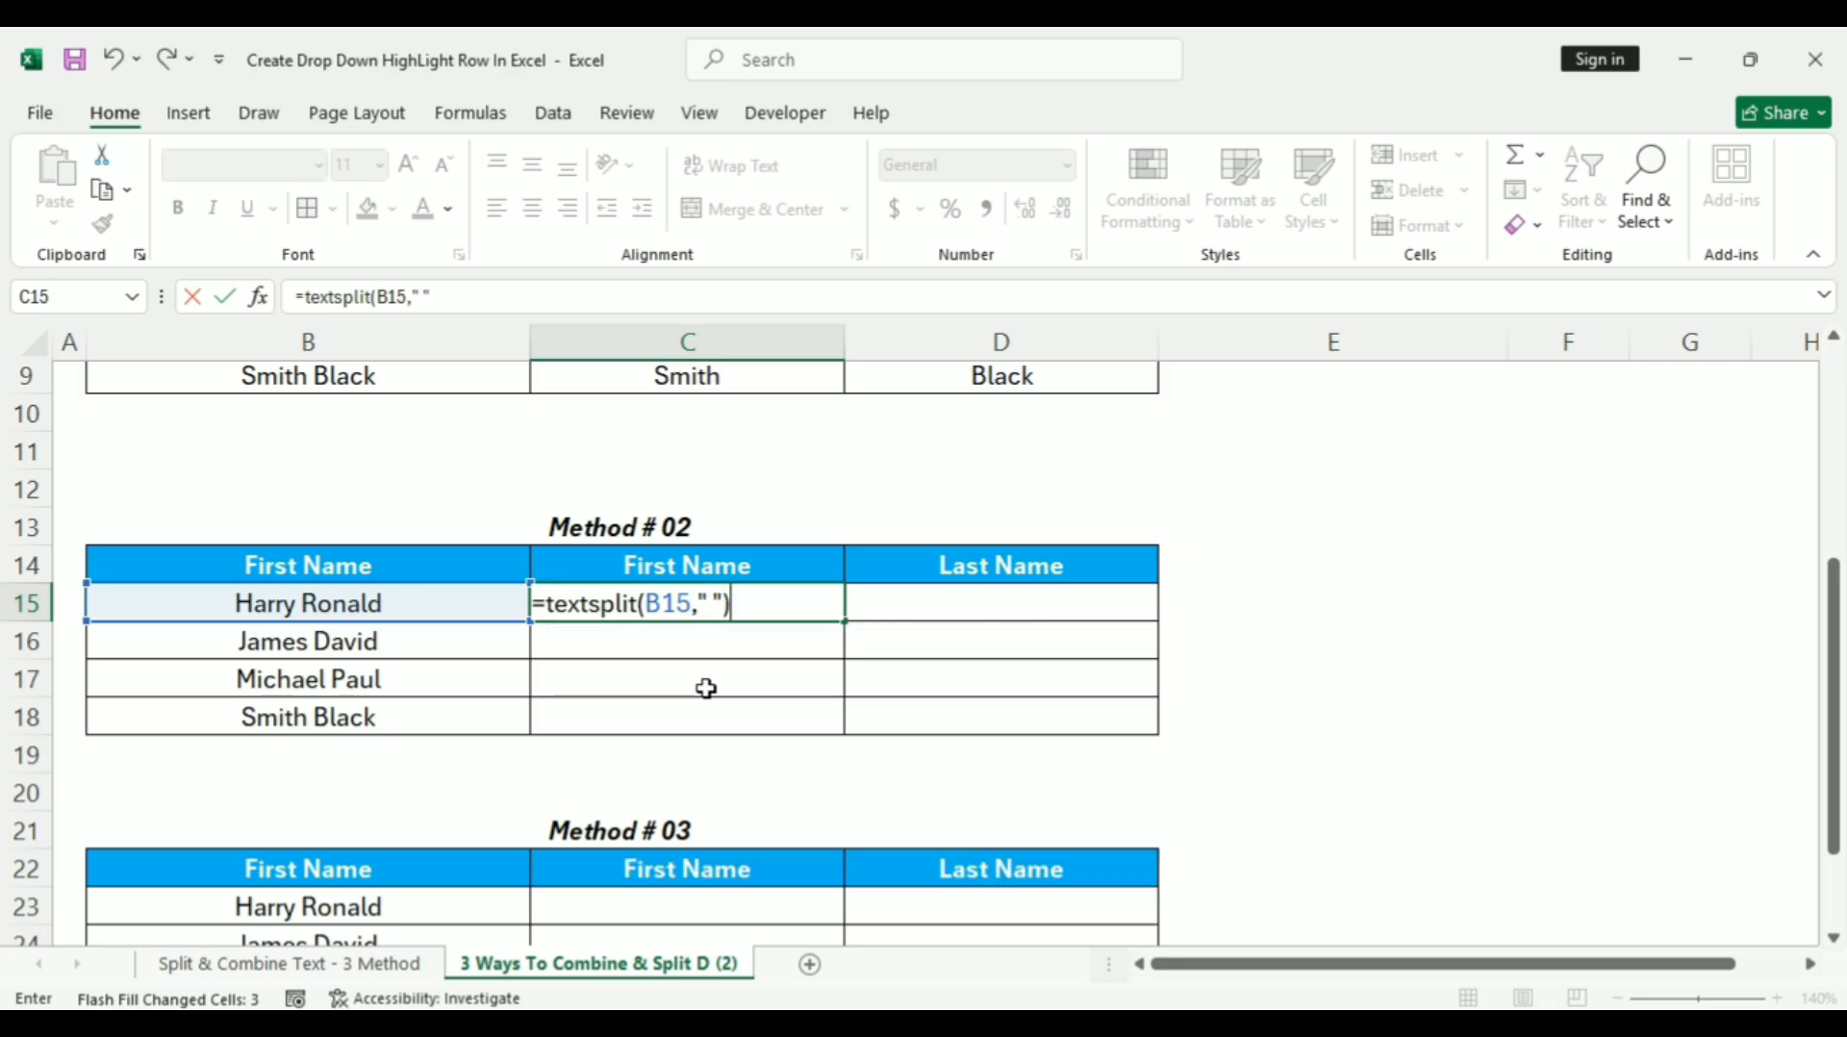
{"action": "key", "text": "Return"}
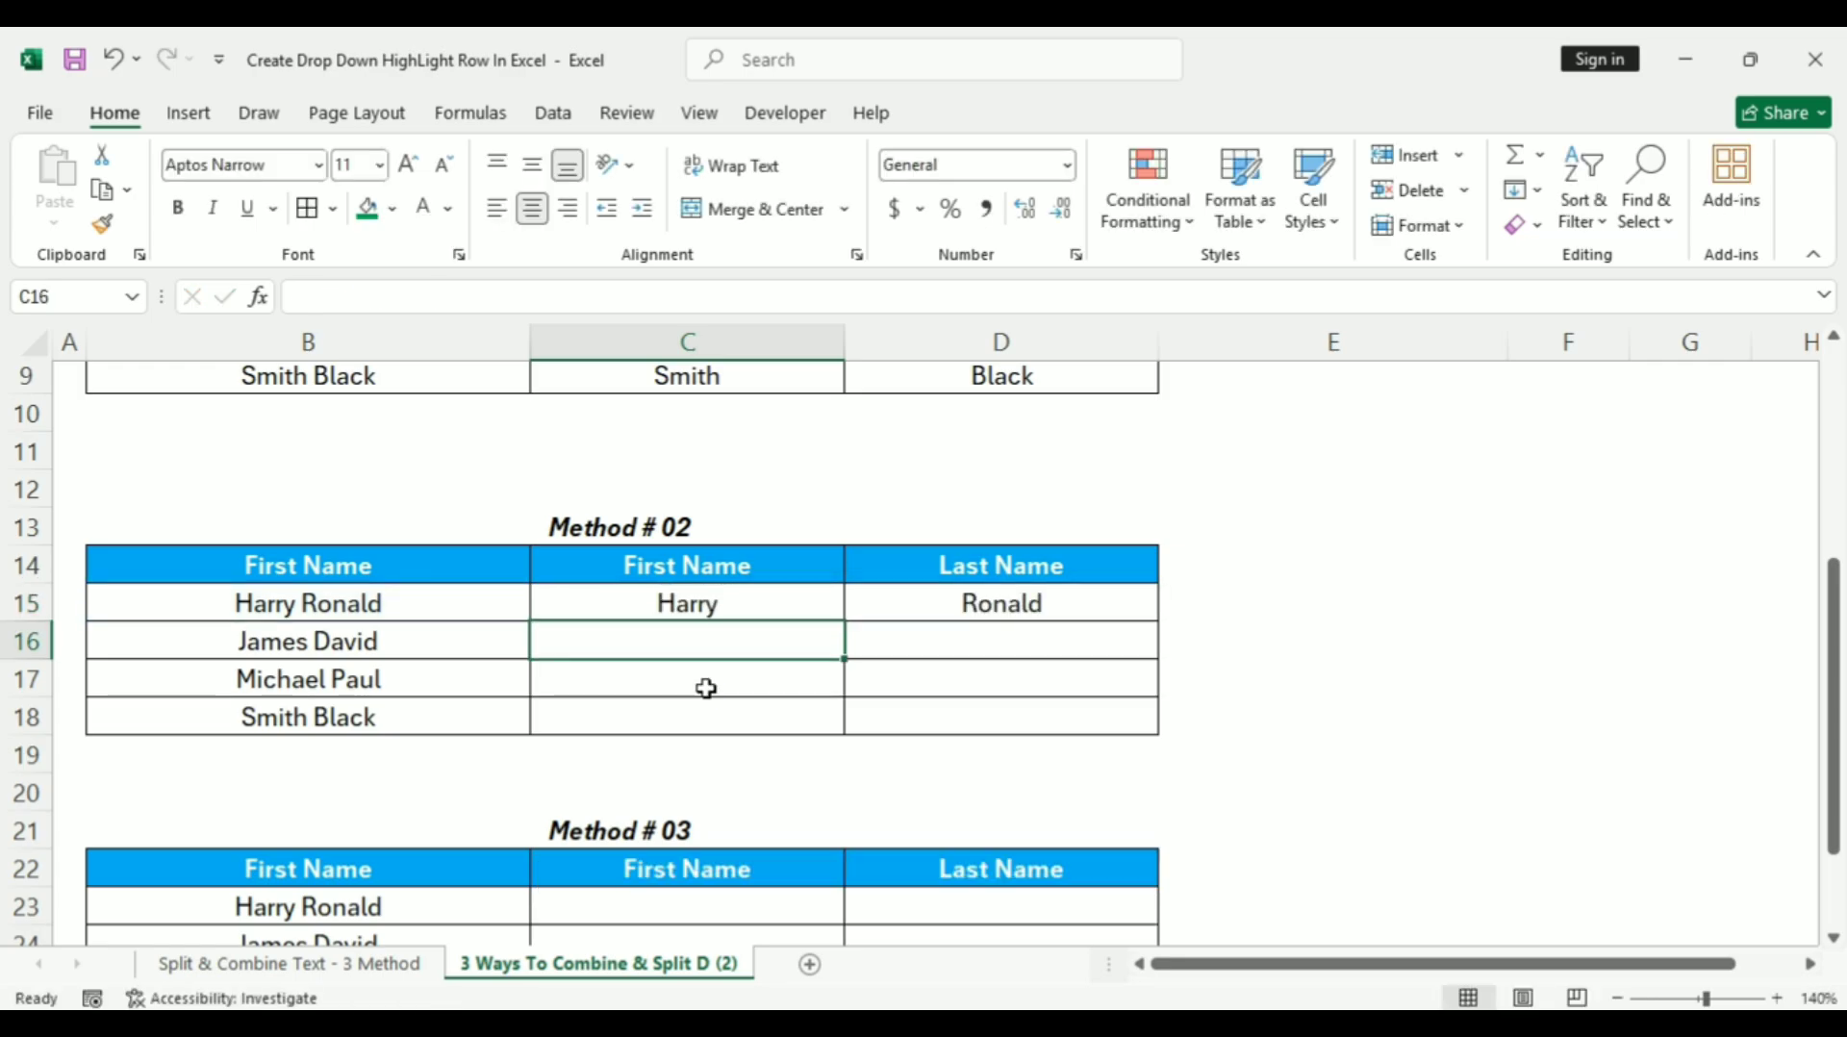
Copy the TEXTSPLIT formula from C15 down through C18.
{"action": "key", "text": "Up"}
{"action": "key", "text": "ctrl+c"}
{"action": "key", "text": "Down"}
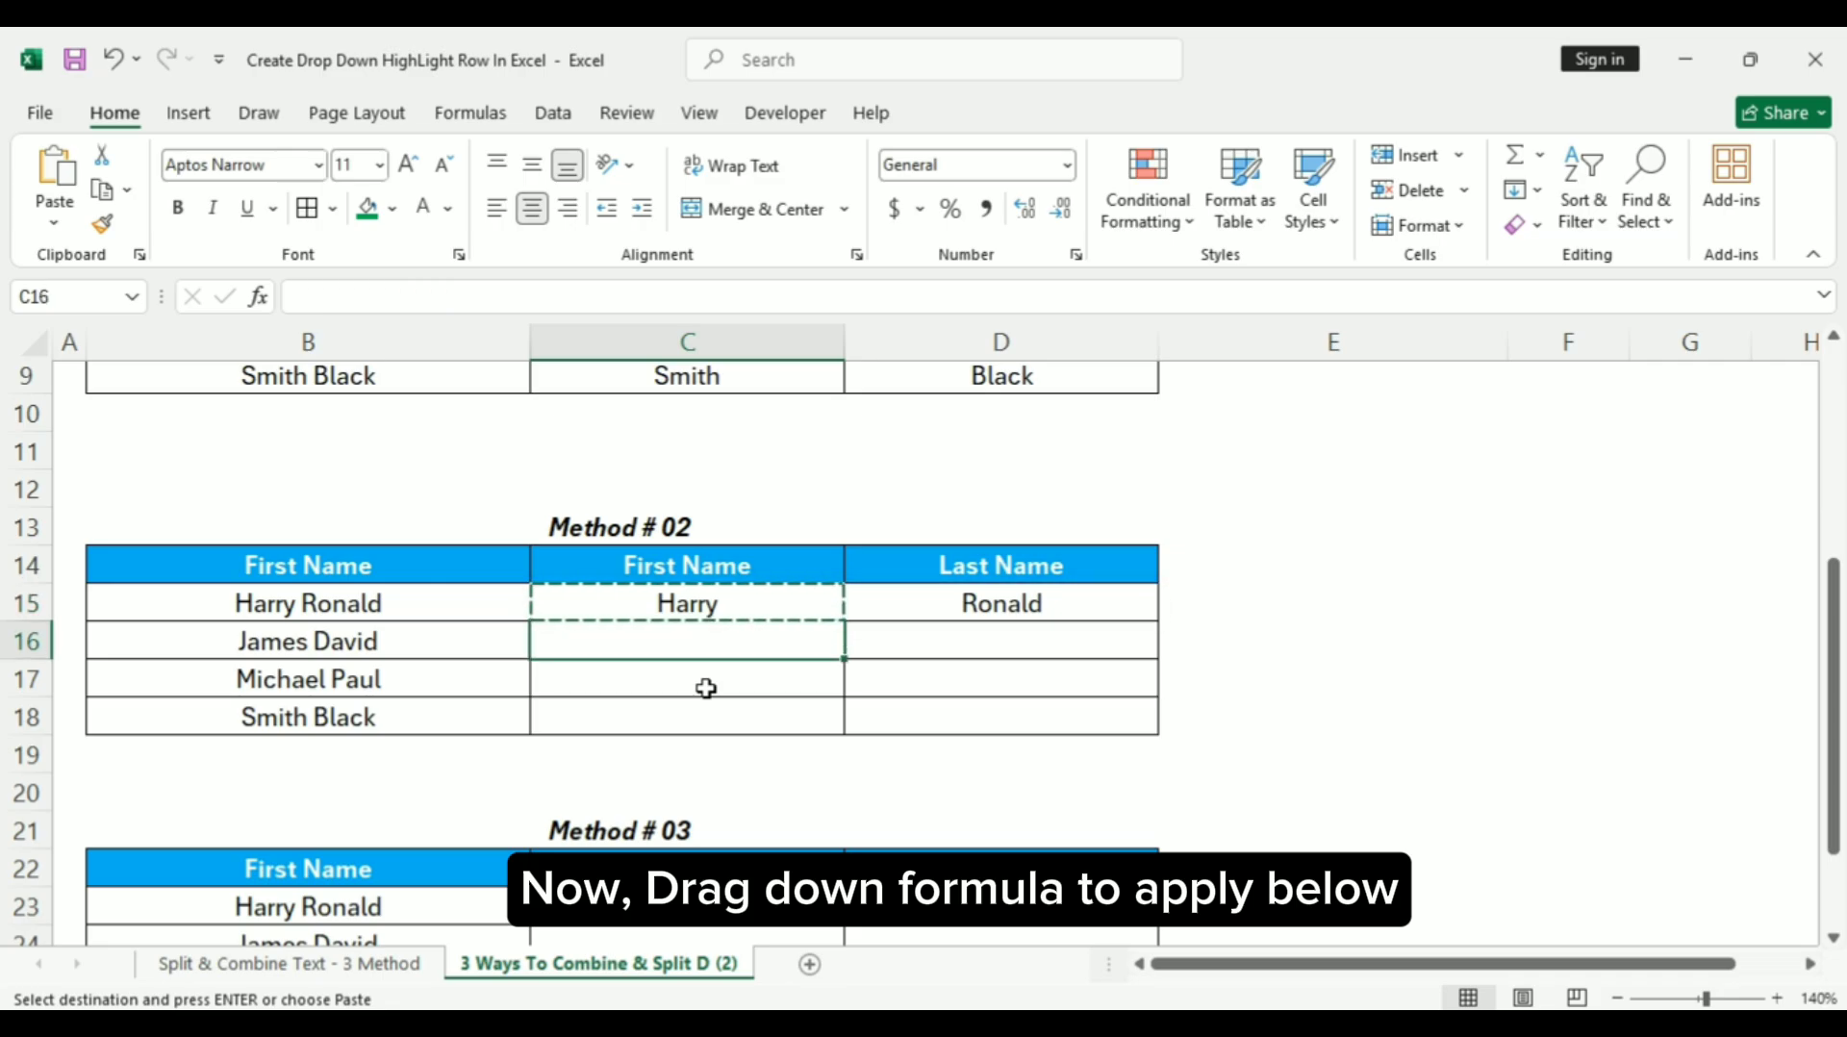
{"action": "key", "text": "Up"}
{"action": "key", "text": "shift+Down"}
{"action": "key", "text": "shift+Down"}
{"action": "key", "text": "shift+Down"}
{"action": "key", "text": "ctrl+v"}
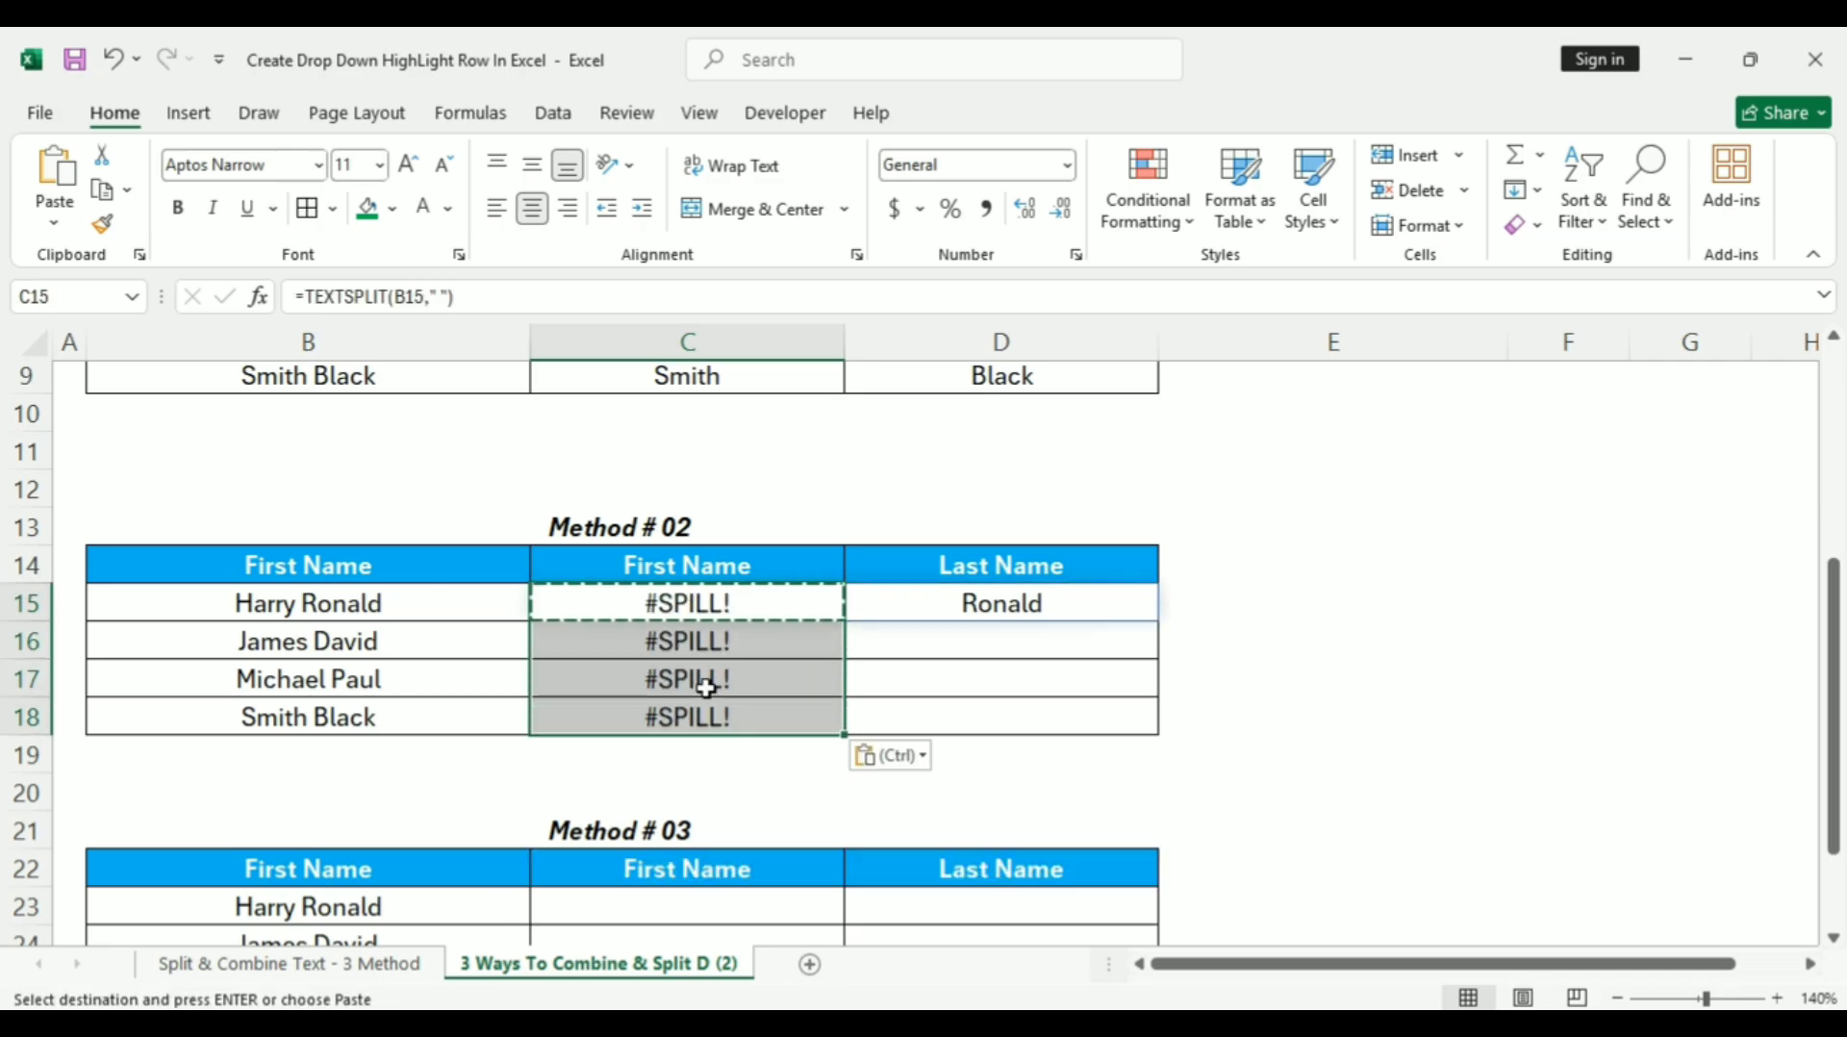
{"action": "key", "text": "Escape"}
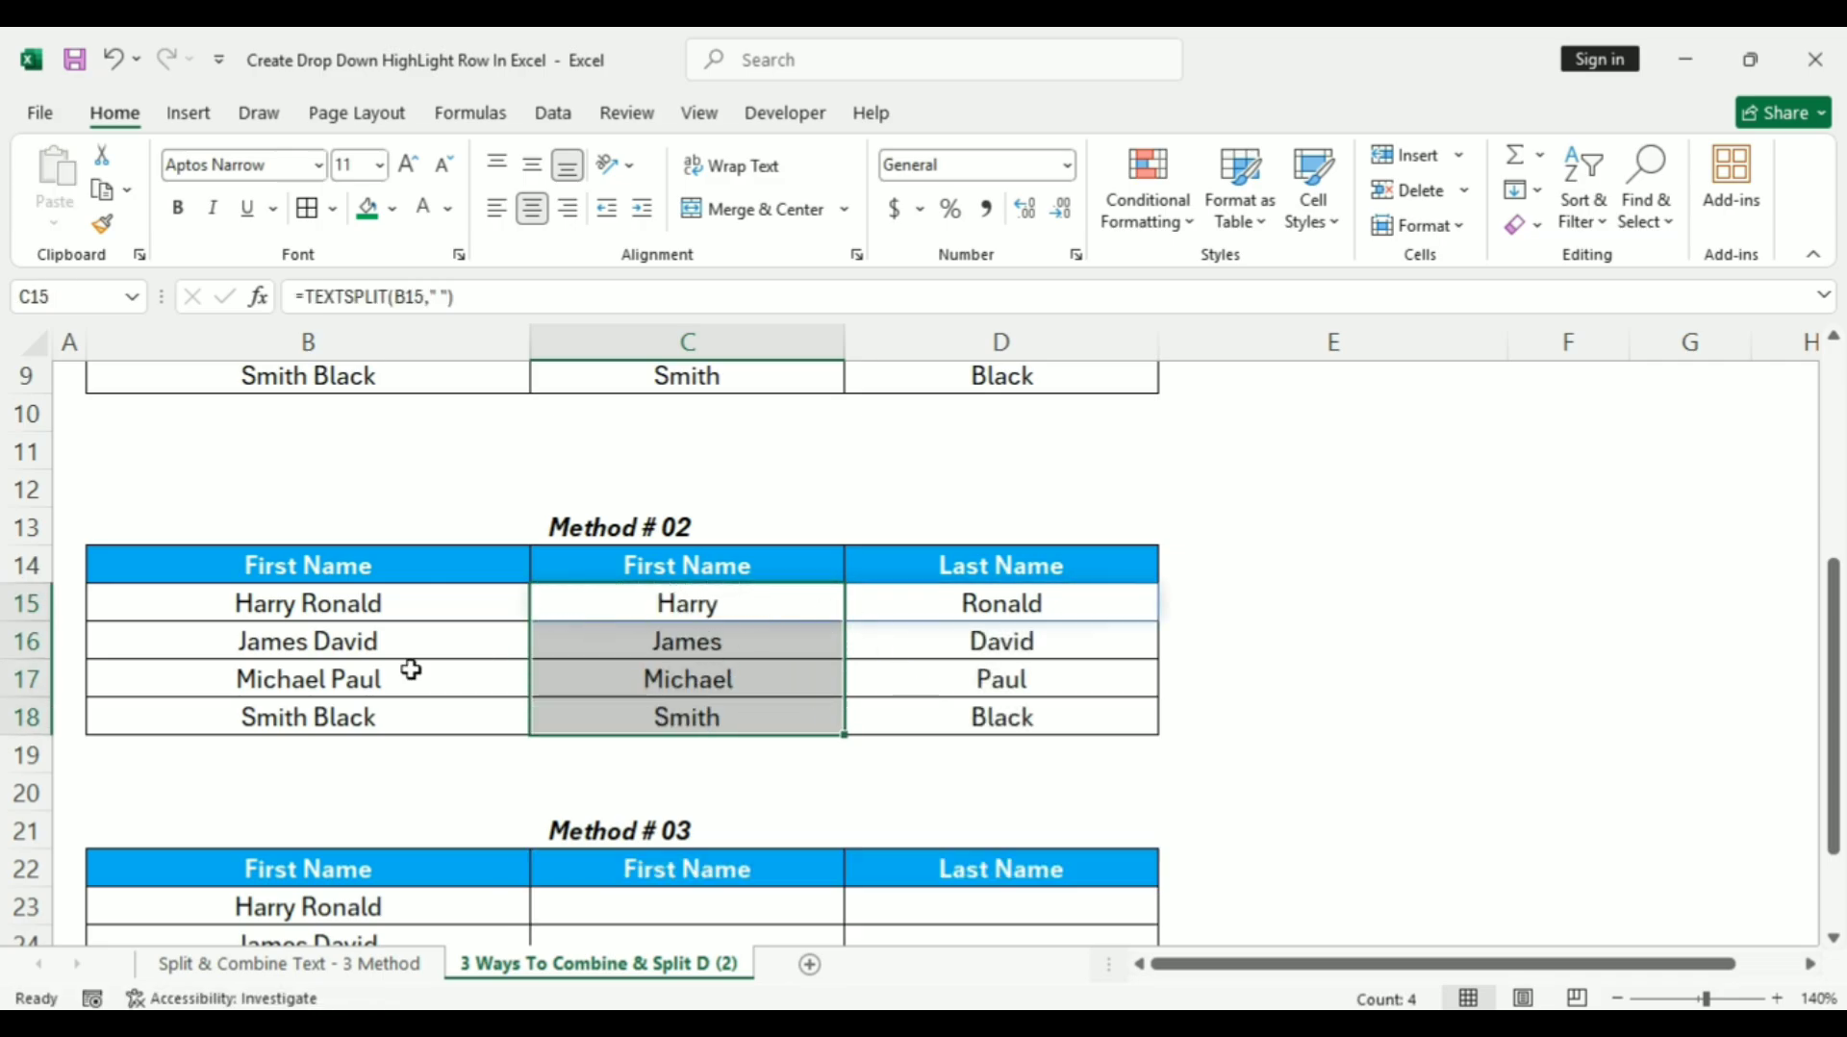
{"action": "left_click", "coordinate": [315, 710]}
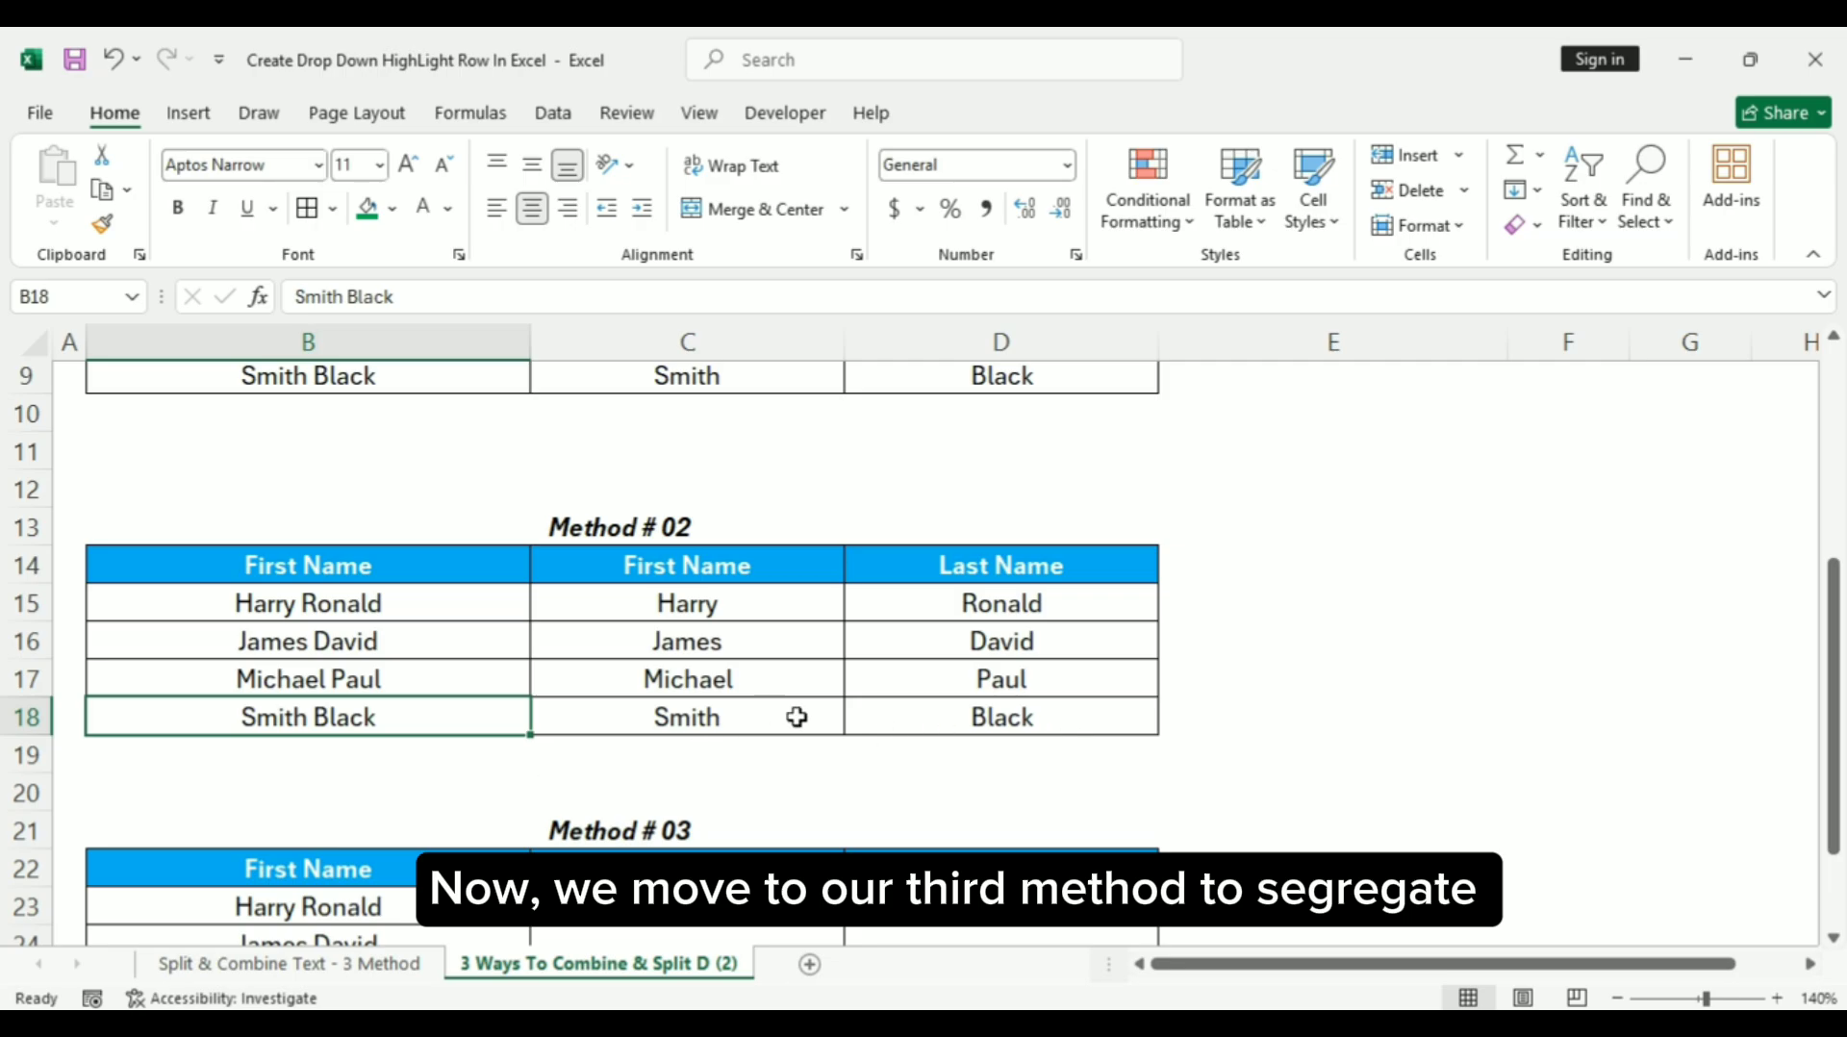
Start Text to Columns on the Method # 03 names in B23:B26 as Delimited data, adding Space as a delimiter.
{"action": "left_click_drag", "start_coordinate": [1834, 674], "coordinate": [1834, 746]}
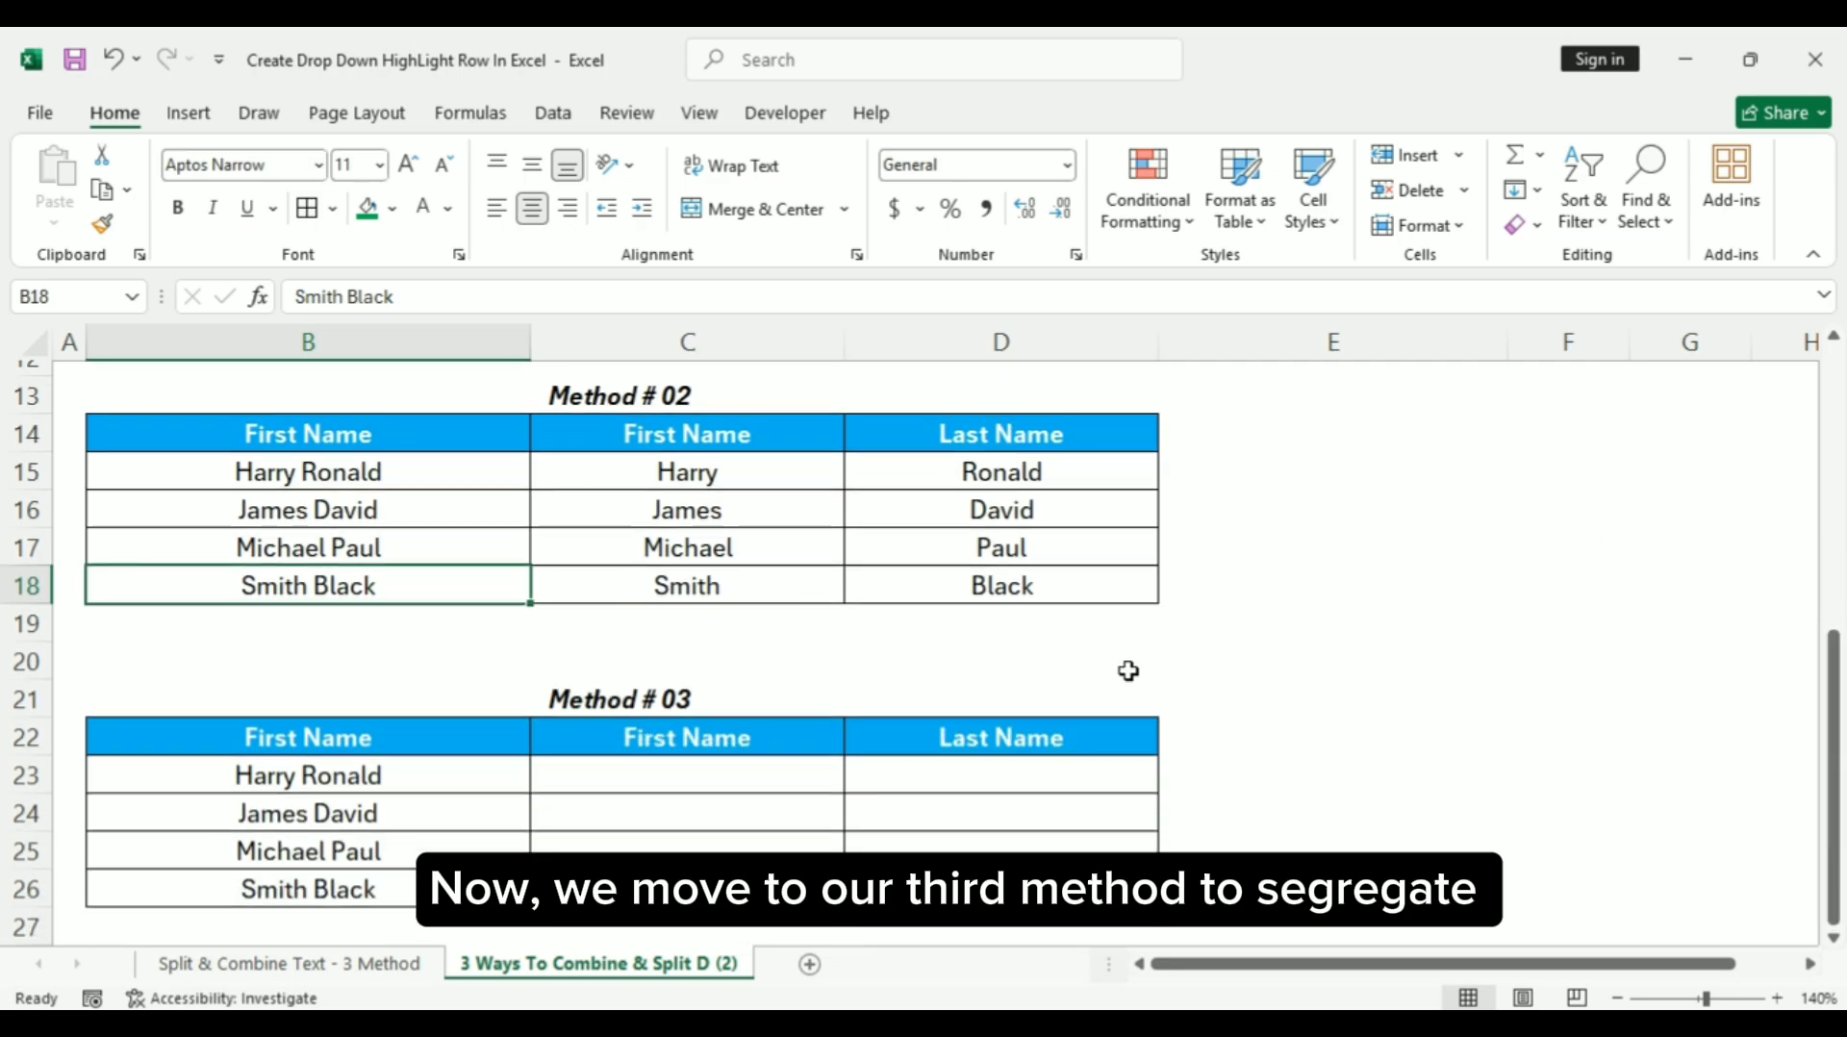
{"action": "left_click", "coordinate": [625, 799]}
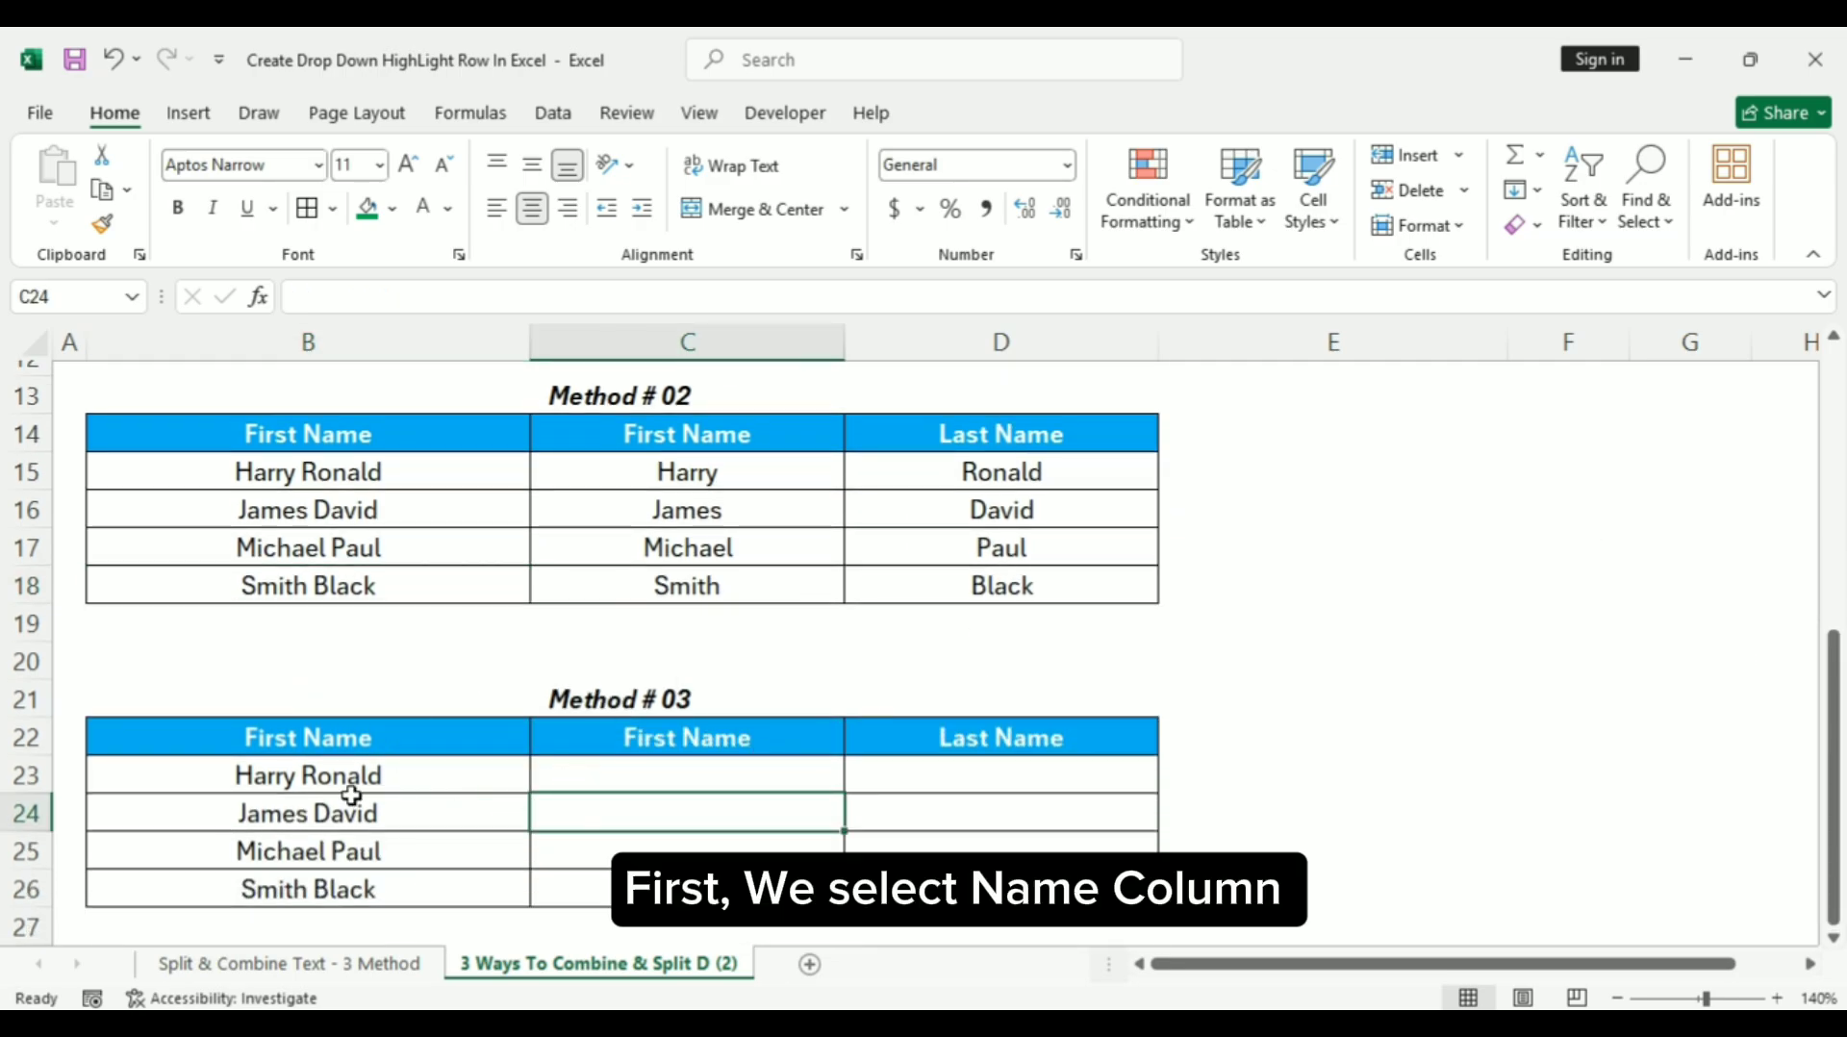
{"action": "left_click_drag", "start_coordinate": [334, 776], "coordinate": [319, 887]}
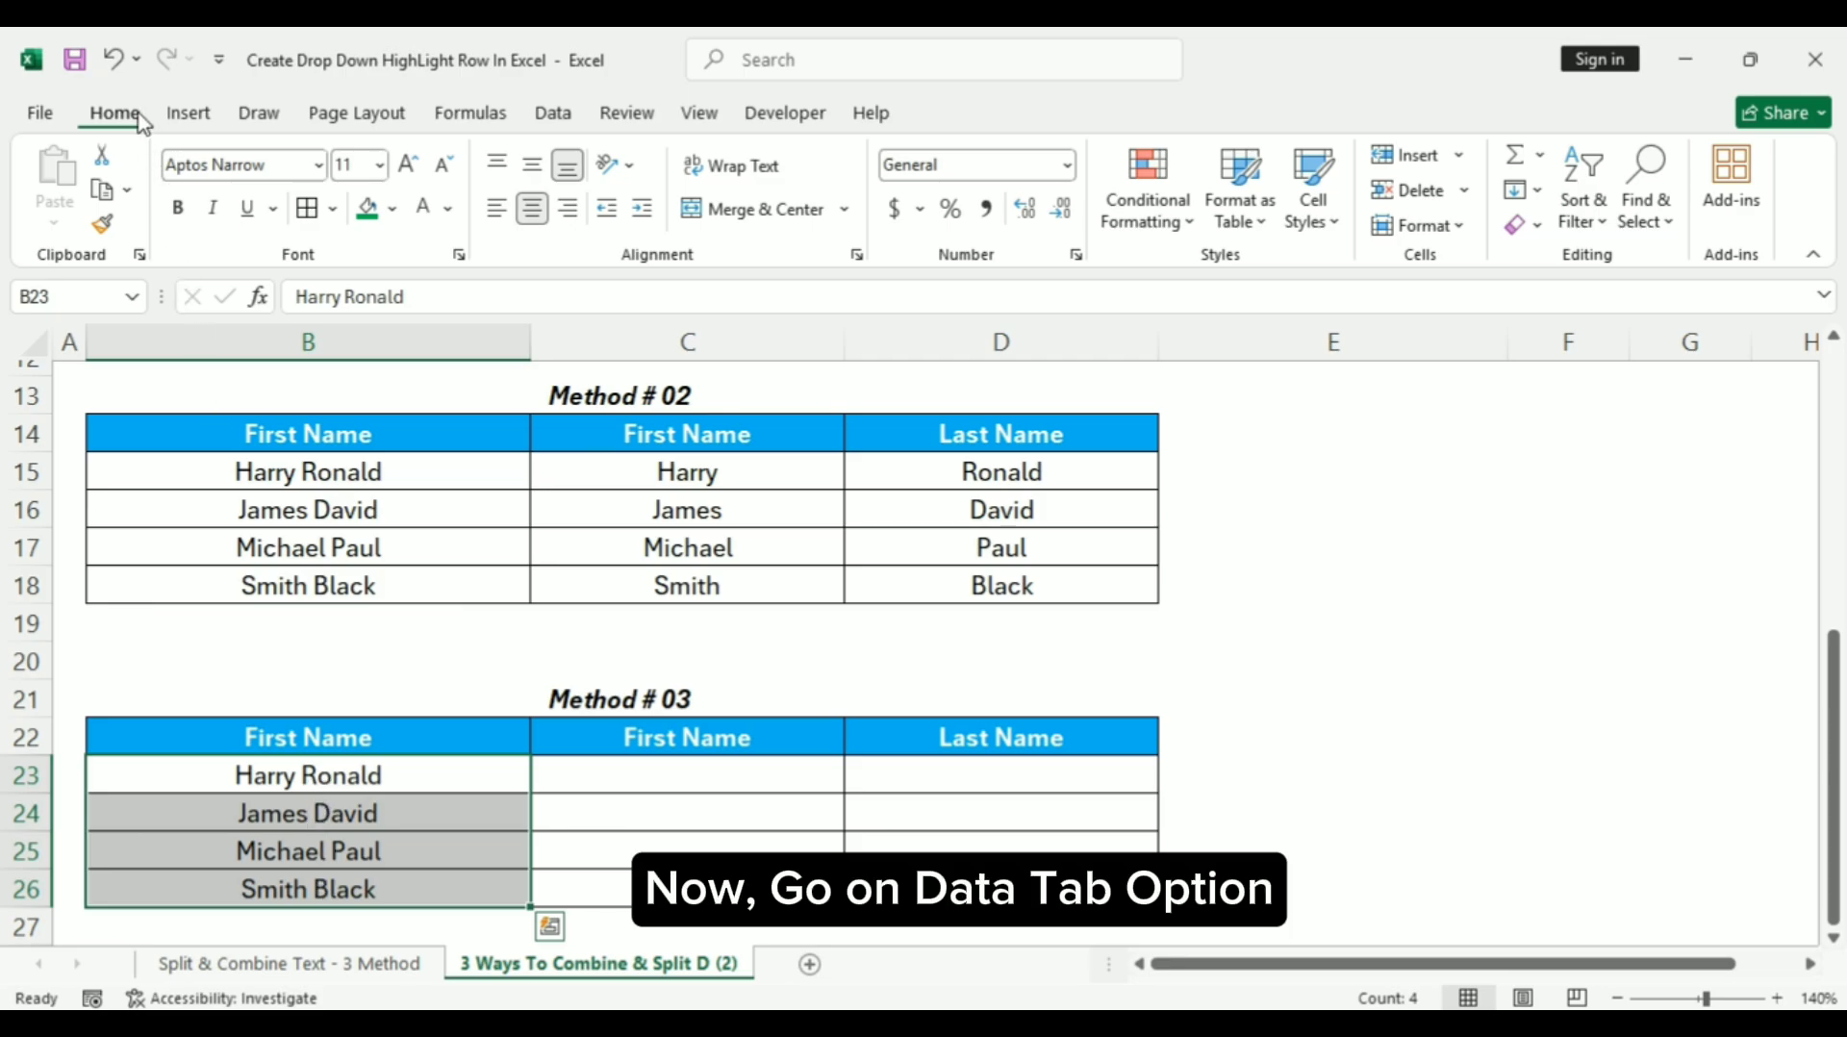
{"action": "left_click", "coordinate": [761, 121]}
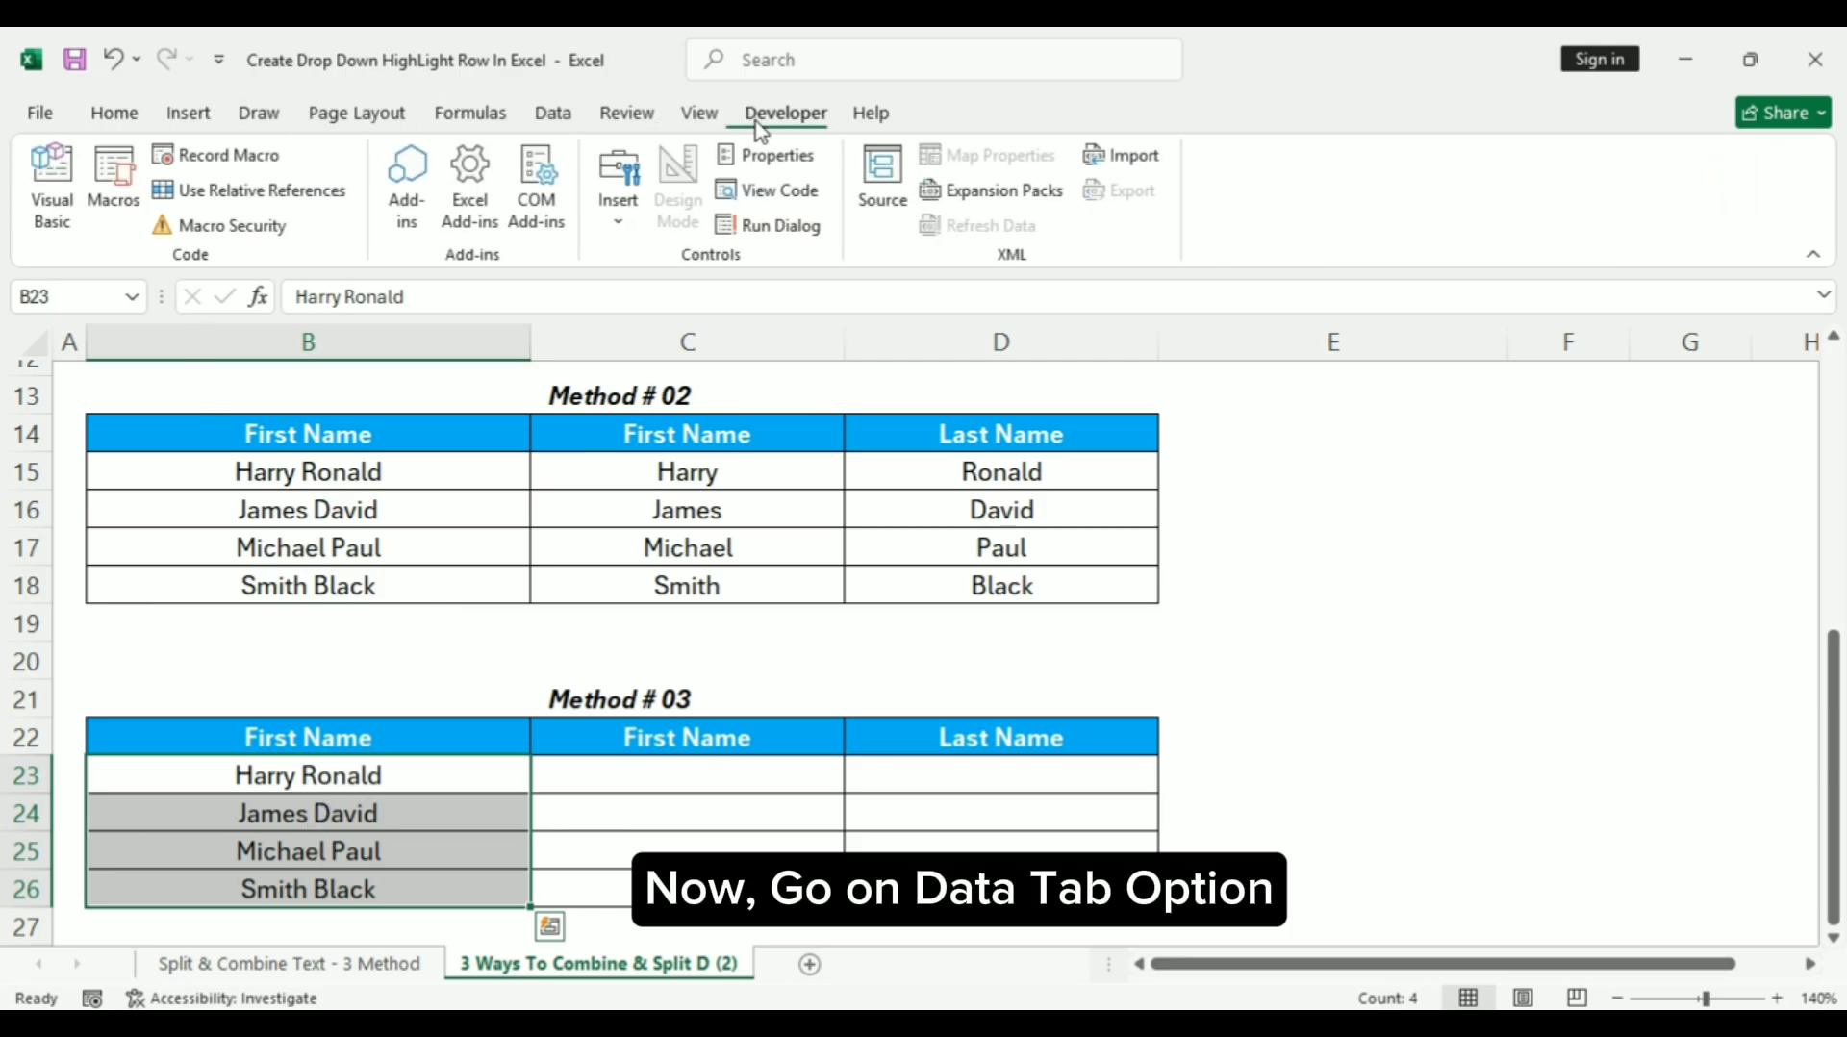
{"action": "left_click", "coordinate": [608, 120]}
{"action": "left_click", "coordinate": [558, 120]}
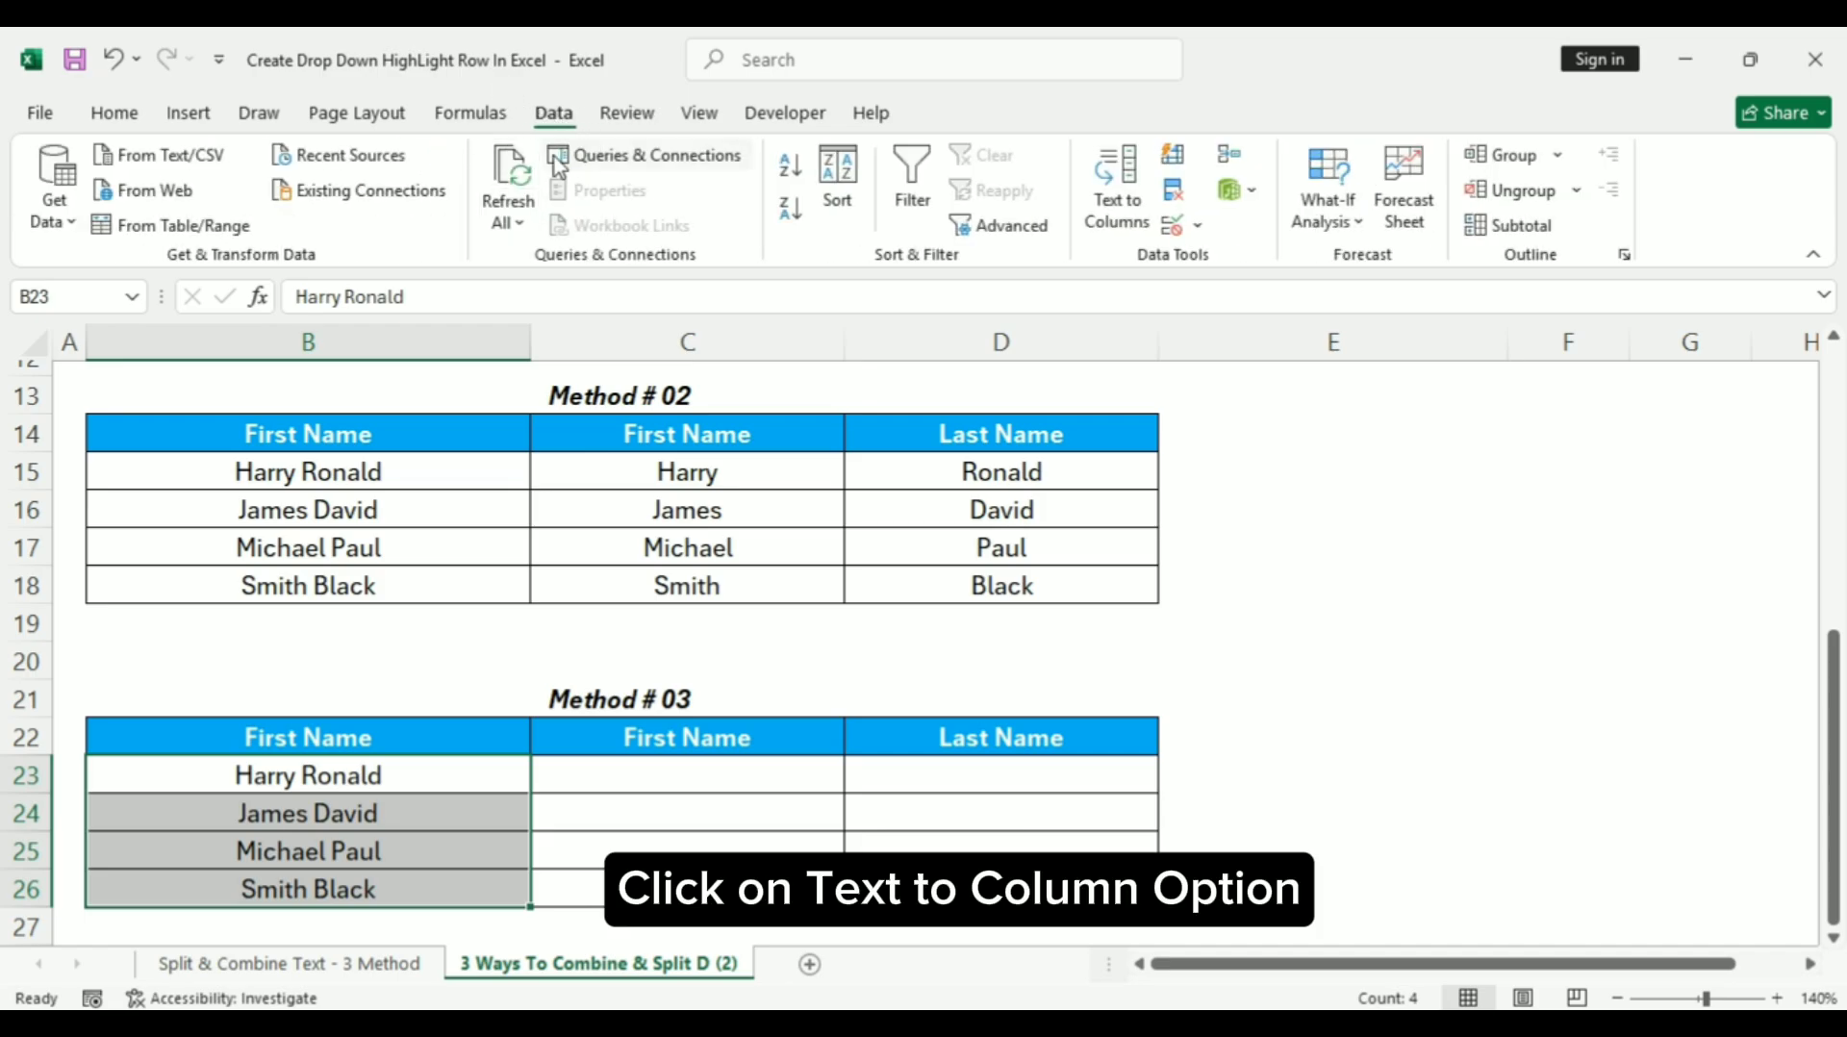
{"action": "left_click", "coordinate": [1104, 219]}
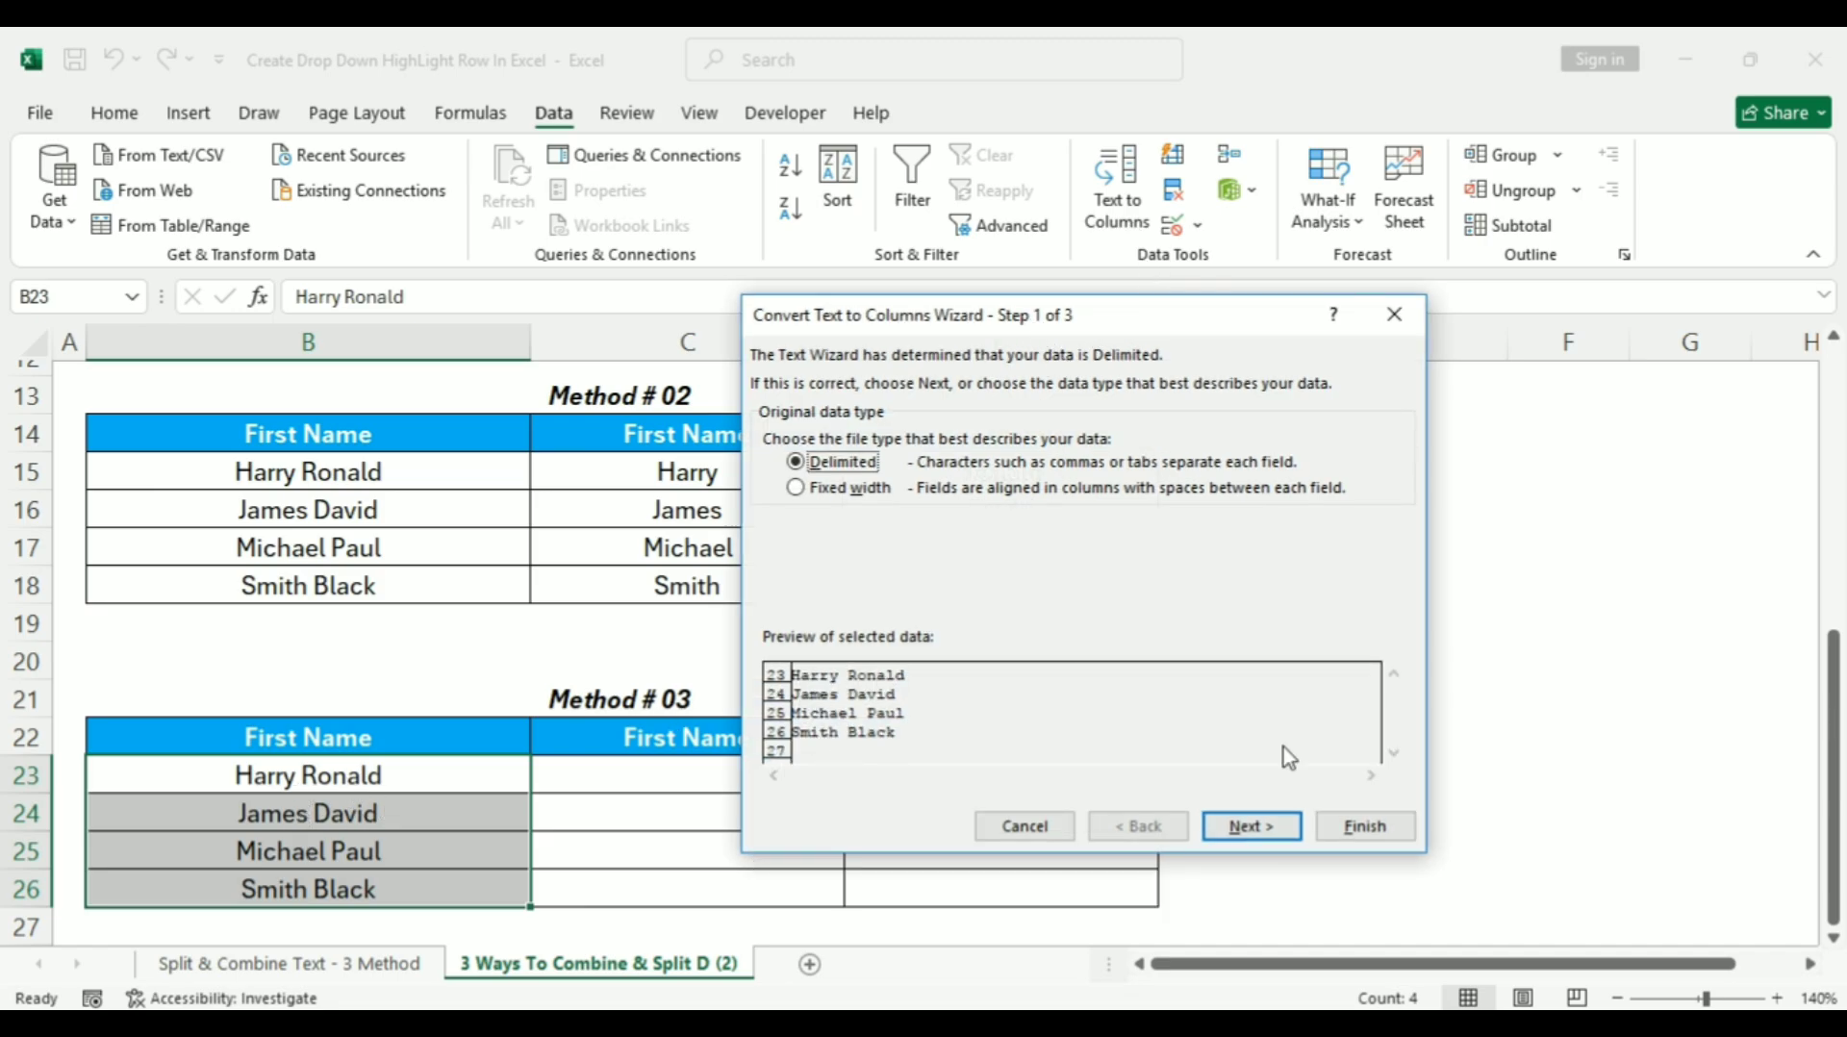
{"action": "left_click", "coordinate": [1251, 828]}
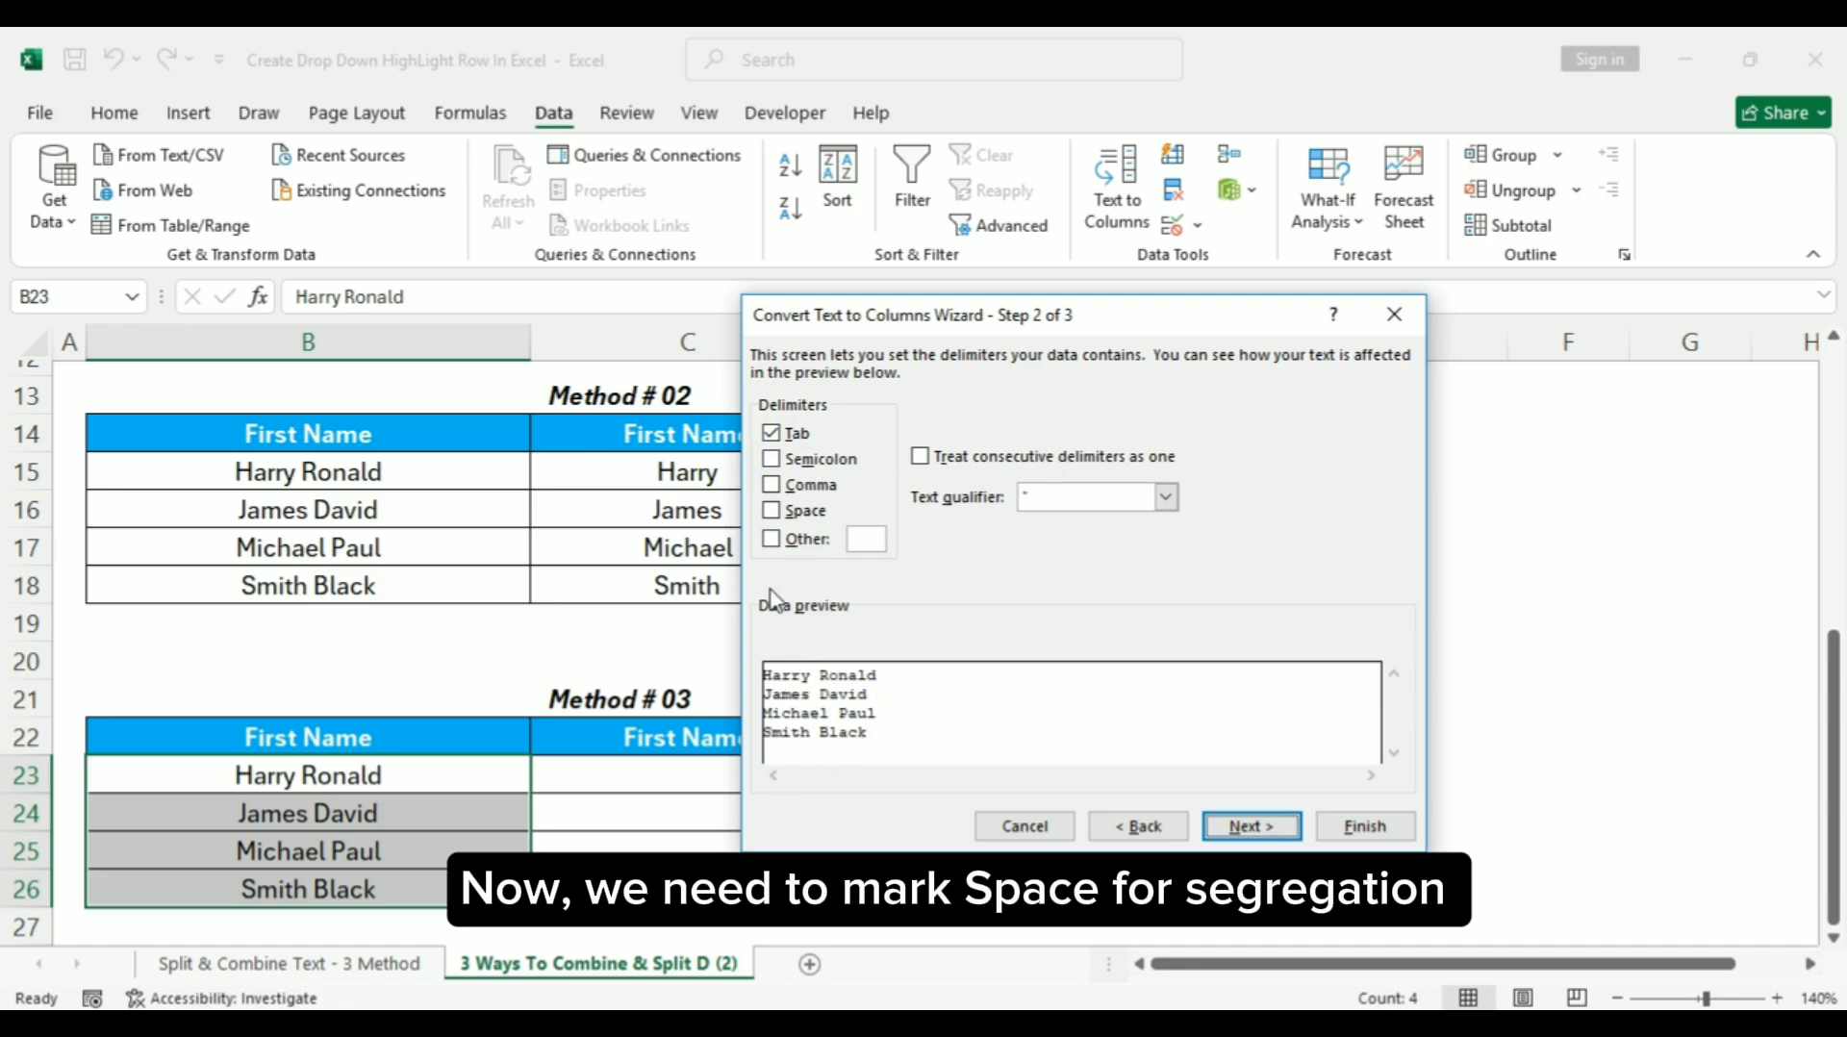
{"action": "left_click", "coordinate": [771, 513]}
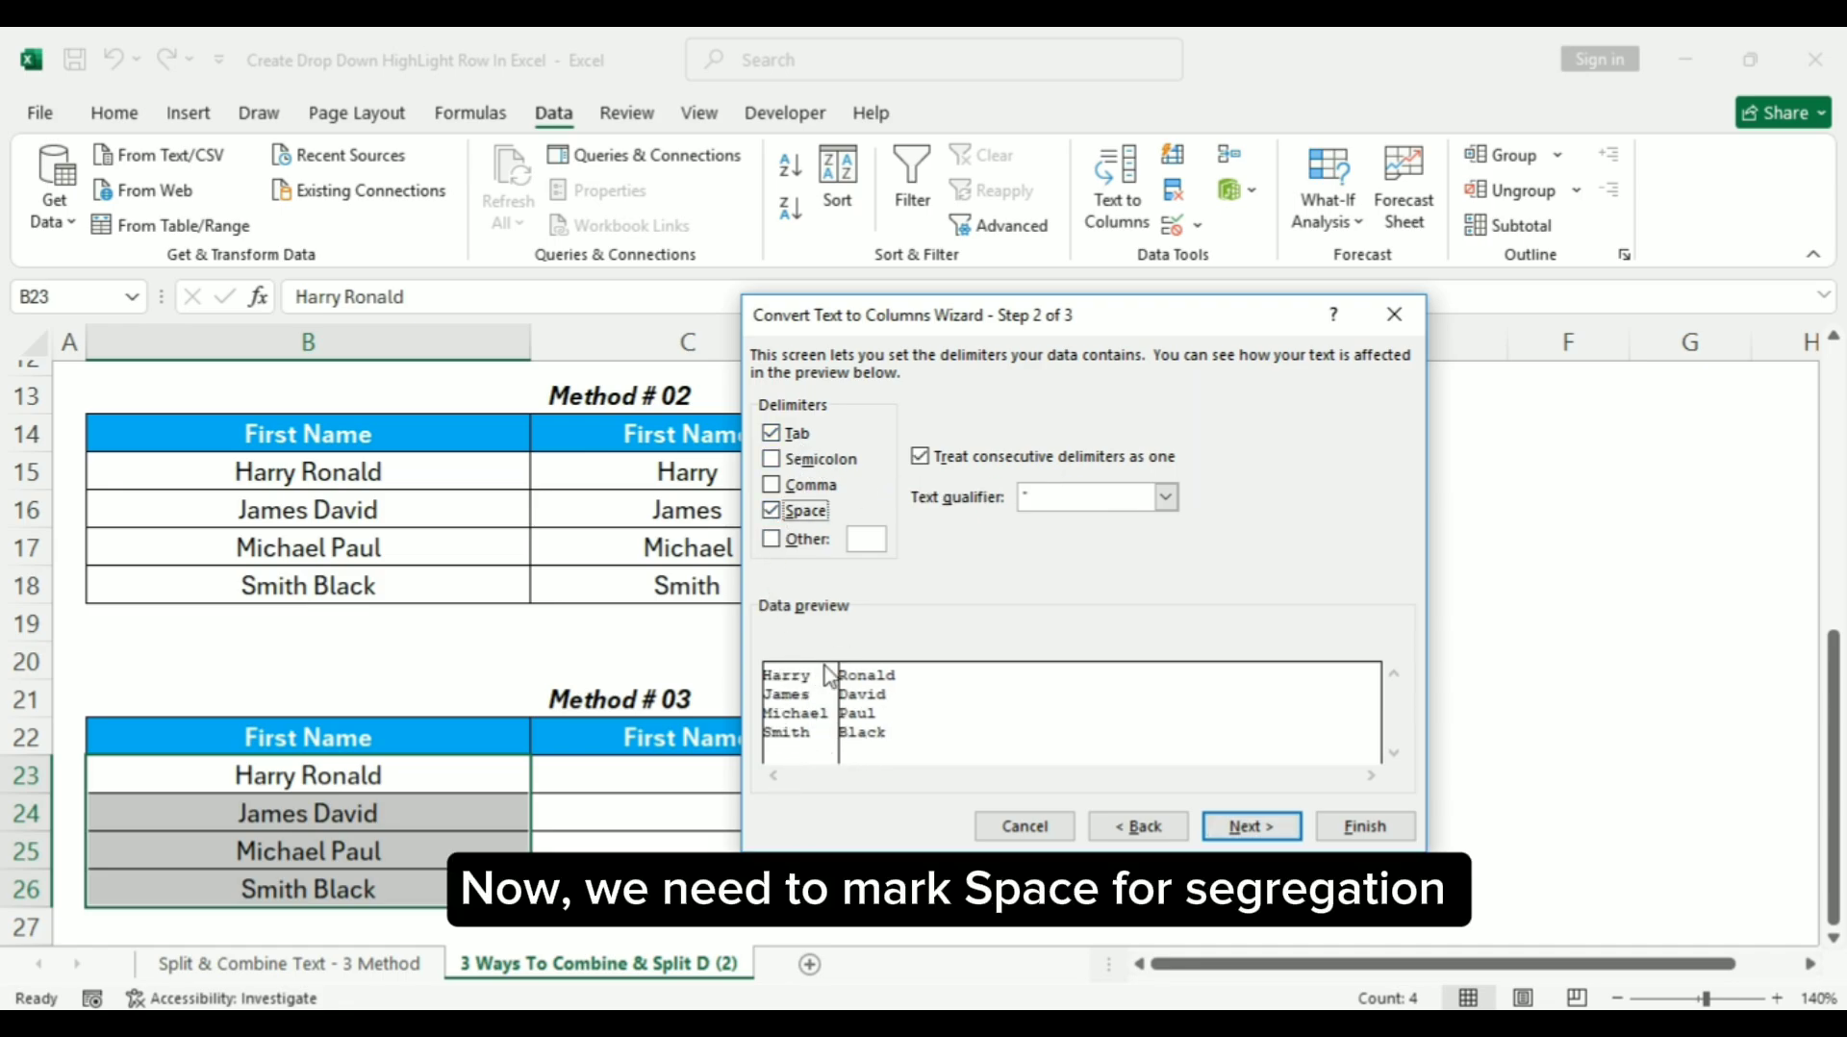
{"action": "left_click", "coordinate": [1251, 830]}
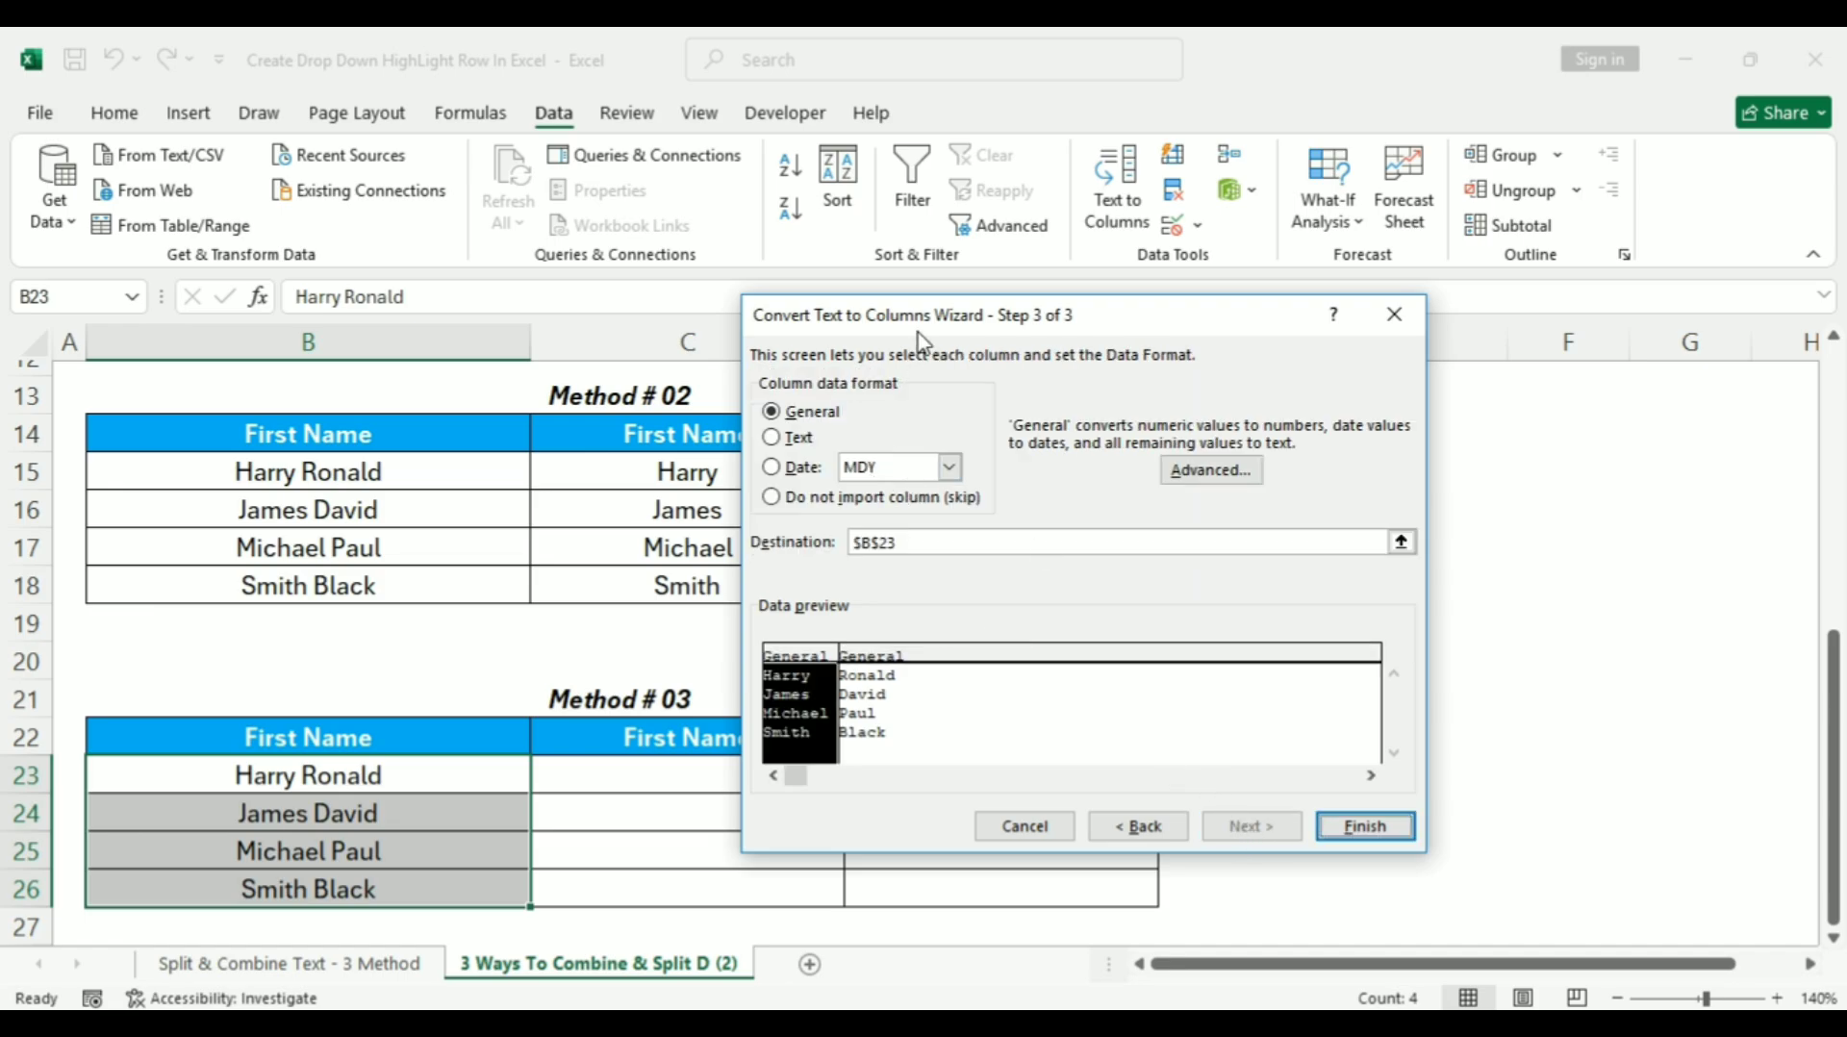
{"action": "left_click_drag", "start_coordinate": [921, 333], "coordinate": [1090, 433]}
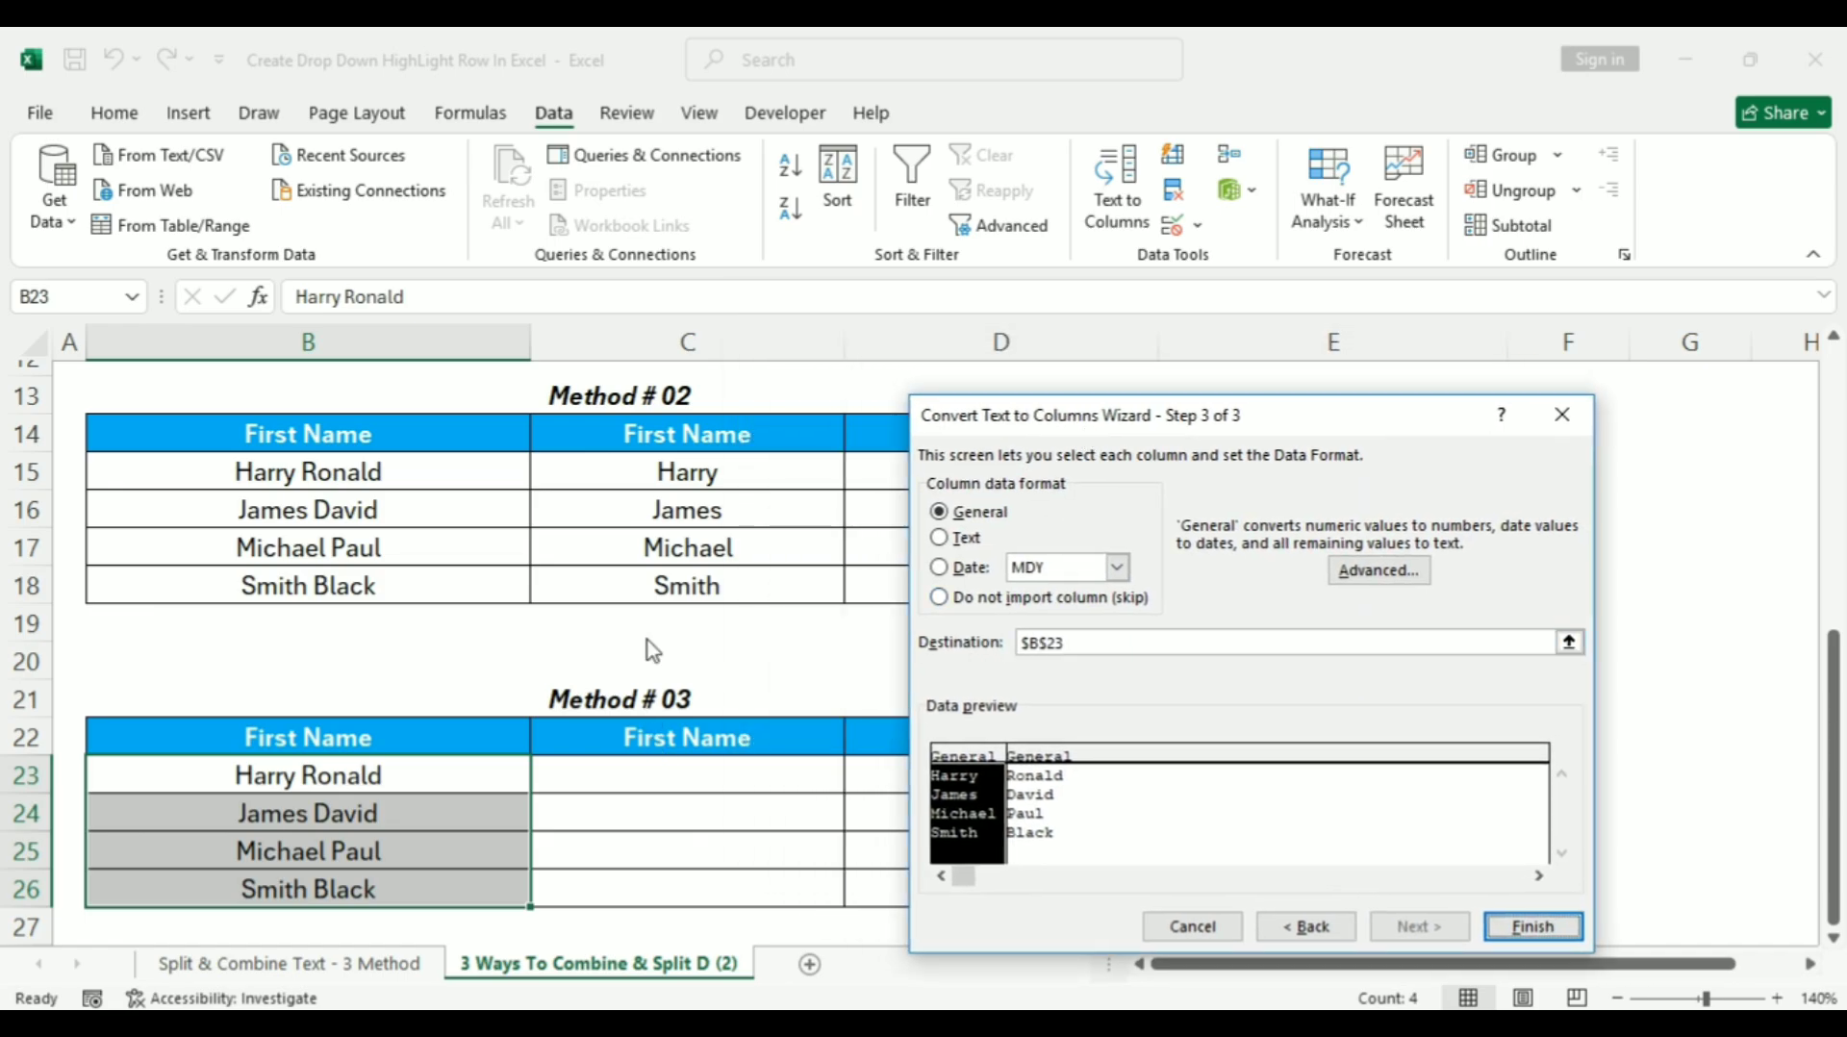
{"action": "left_click", "coordinate": [1040, 641]}
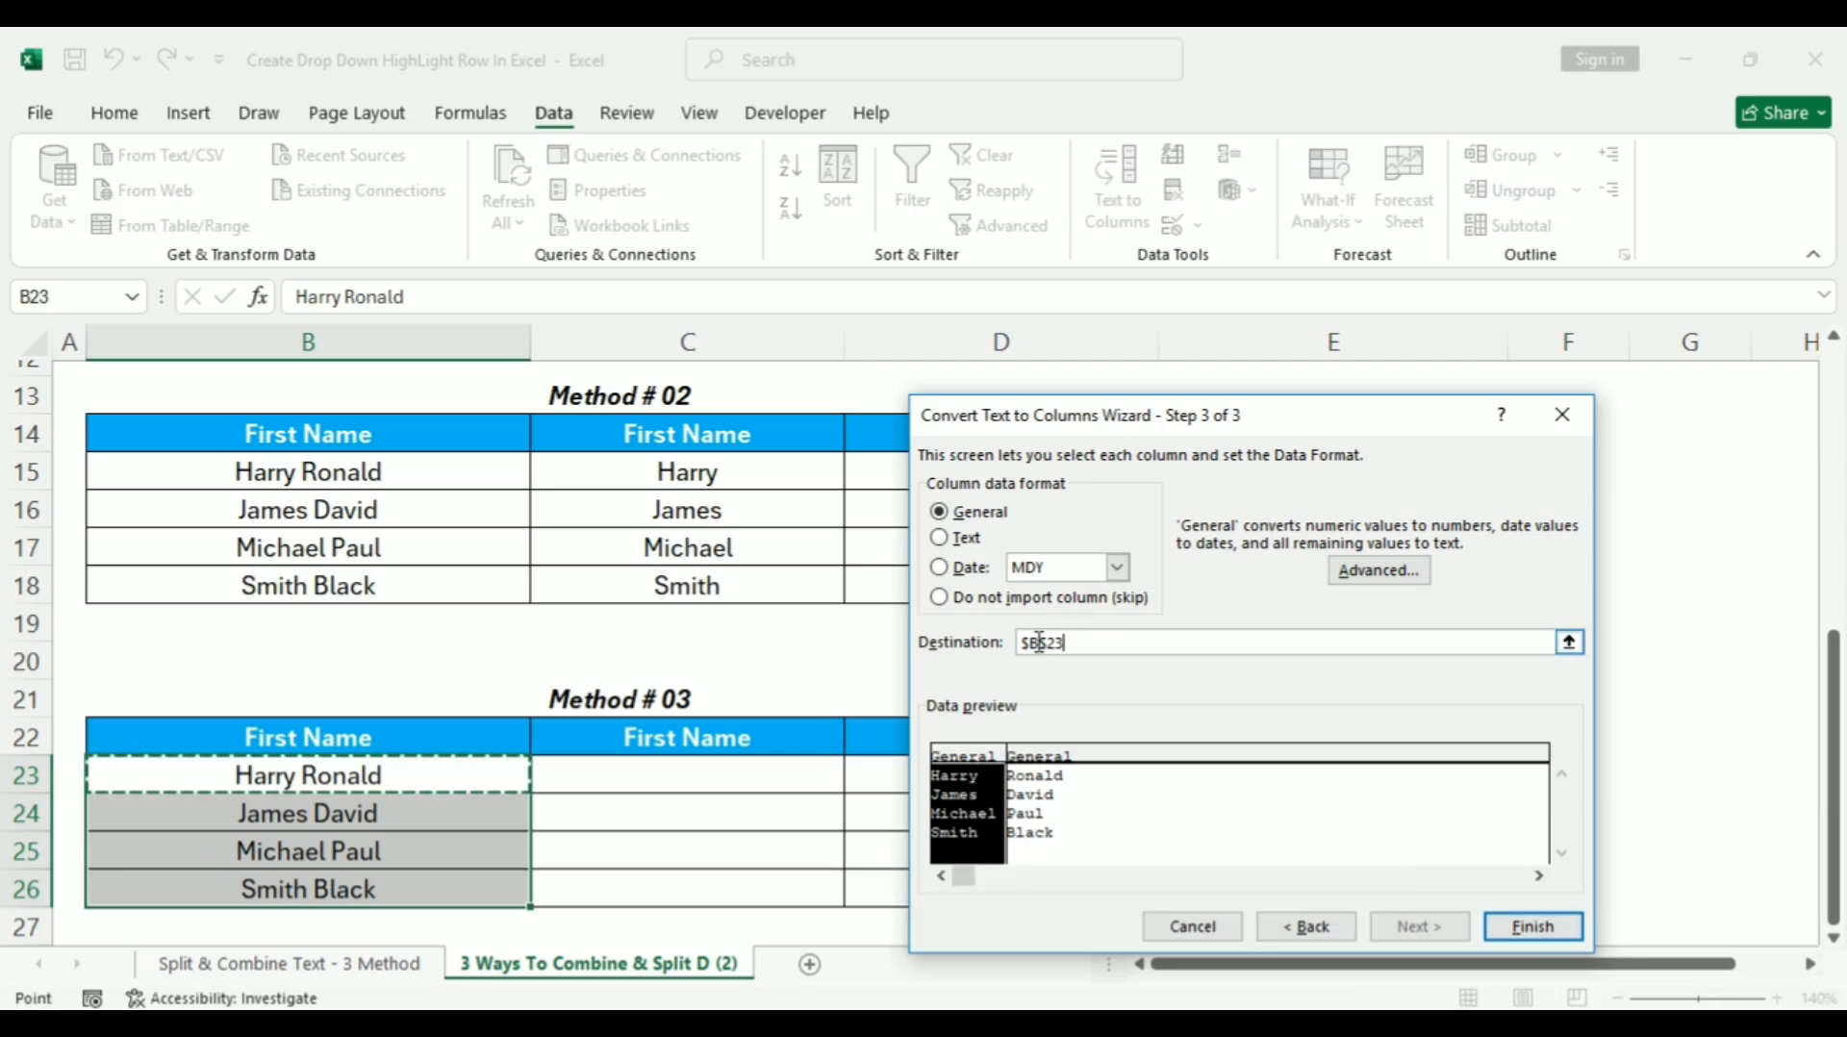
{"action": "left_click", "coordinate": [1071, 643]}
{"action": "type", "text": "+"}
{"action": "left_click", "coordinate": [654, 770]}
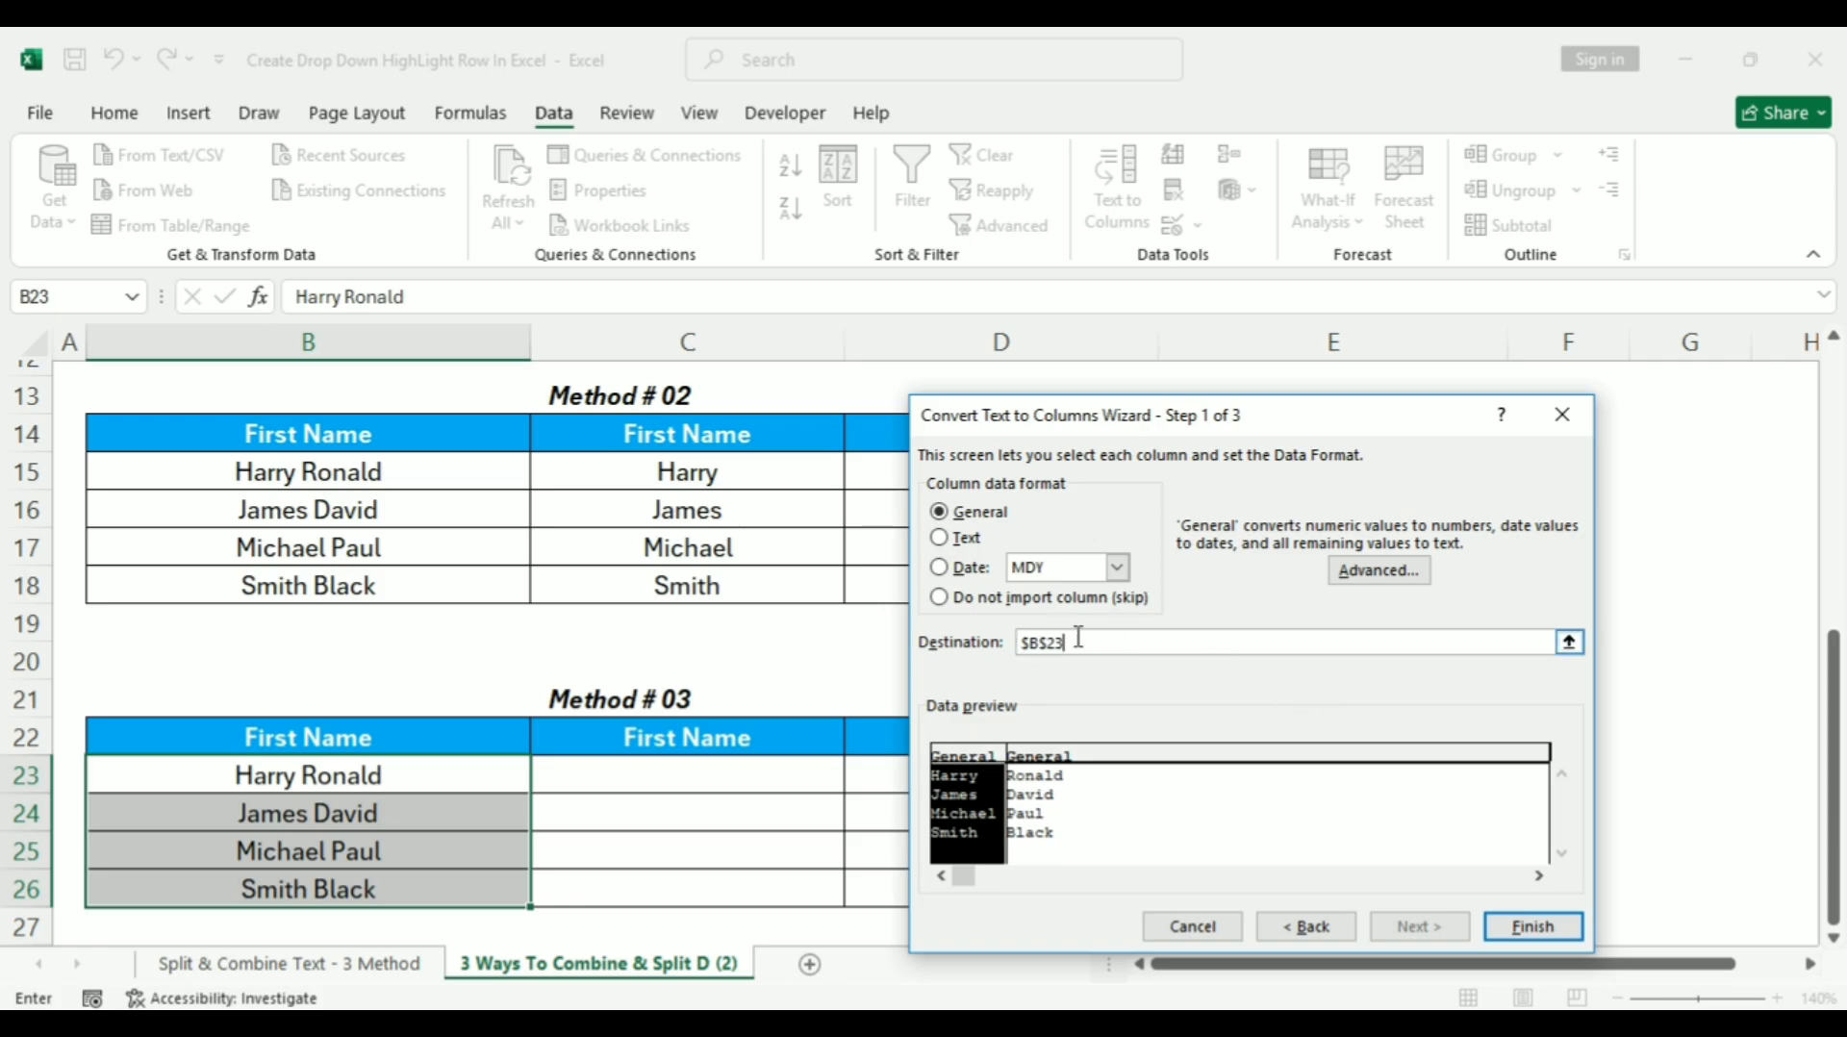
{"action": "type", "text": "+"}
{"action": "key", "text": "Left"}
{"action": "key", "text": "Right"}
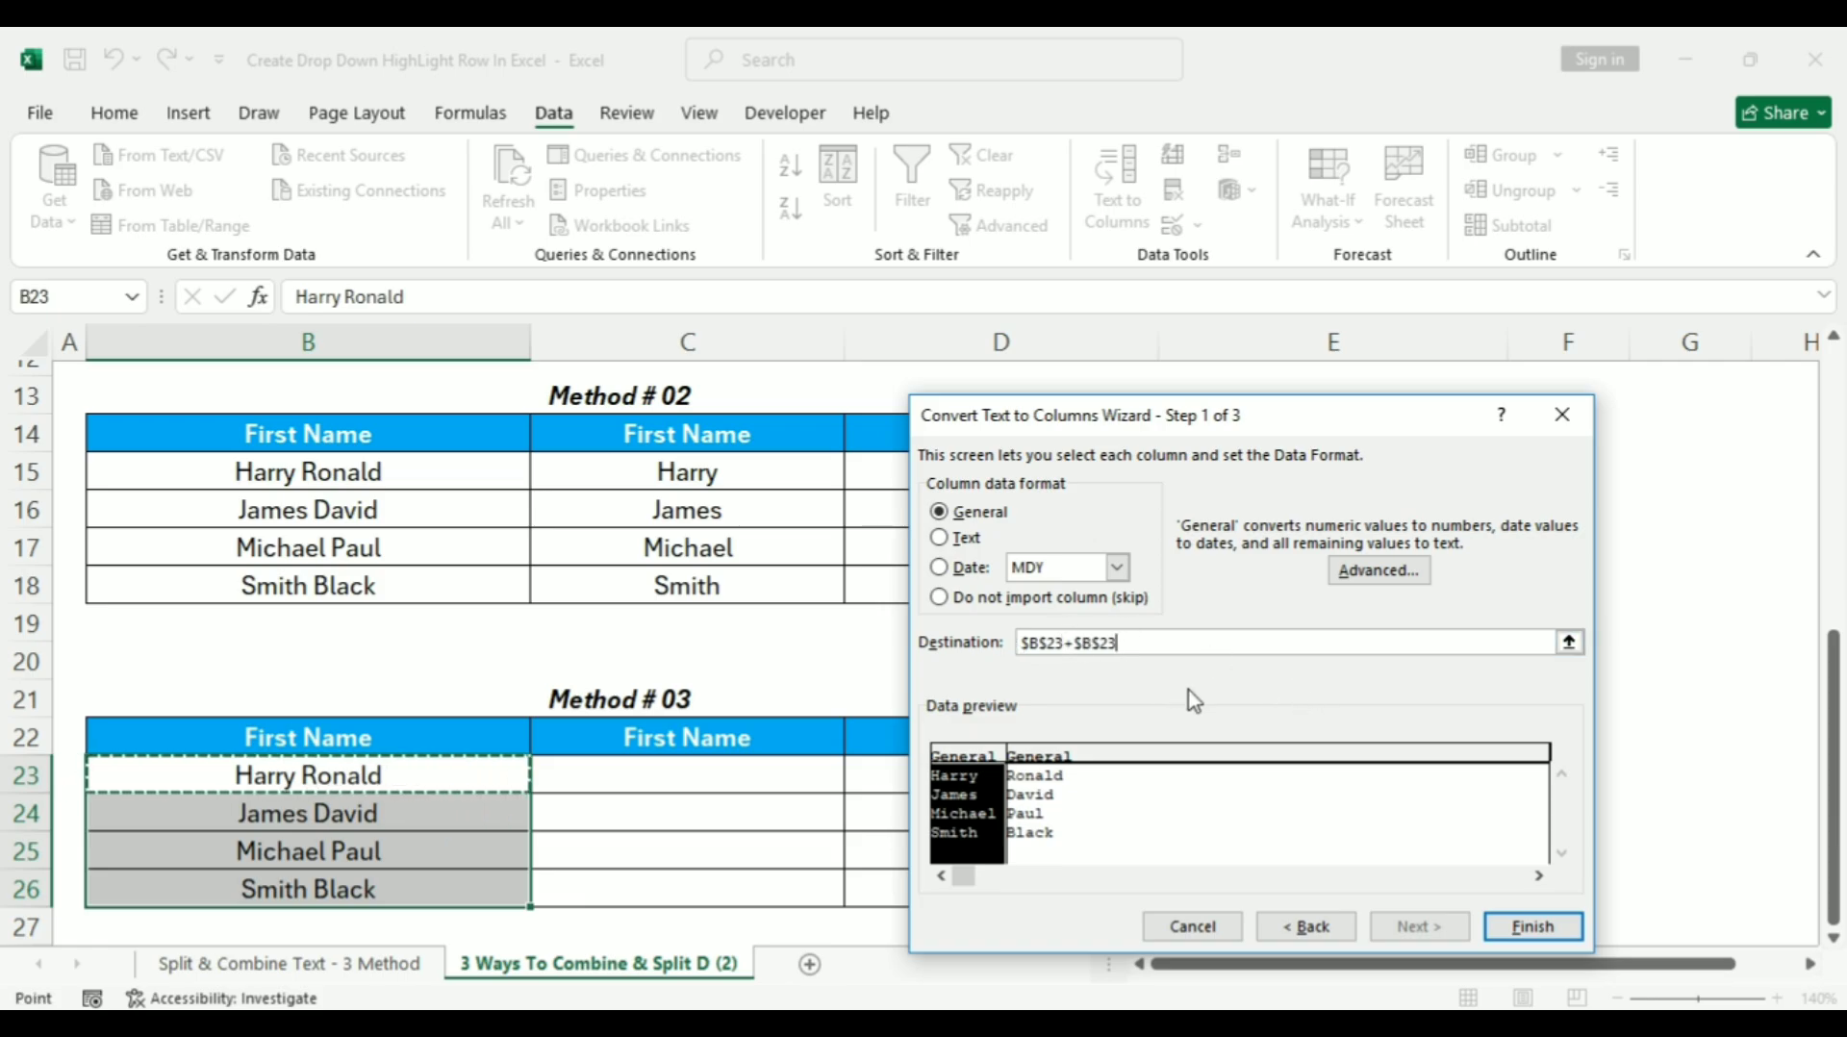
Set the Text to Columns destination to $C$23 and finish the conversion, agreeing to replace the existing data.
{"action": "key", "text": "BackSpace"}
{"action": "key", "text": "BackSpace"}
{"action": "key", "text": "BackSpace"}
{"action": "key", "text": "BackSpace"}
{"action": "key", "text": "BackSpace"}
{"action": "key", "text": "BackSpace"}
{"action": "key", "text": "BackSpace"}
{"action": "key", "text": "BackSpace"}
{"action": "key", "text": "BackSpace"}
{"action": "key", "text": "BackSpace"}
{"action": "key", "text": "BackSpace"}
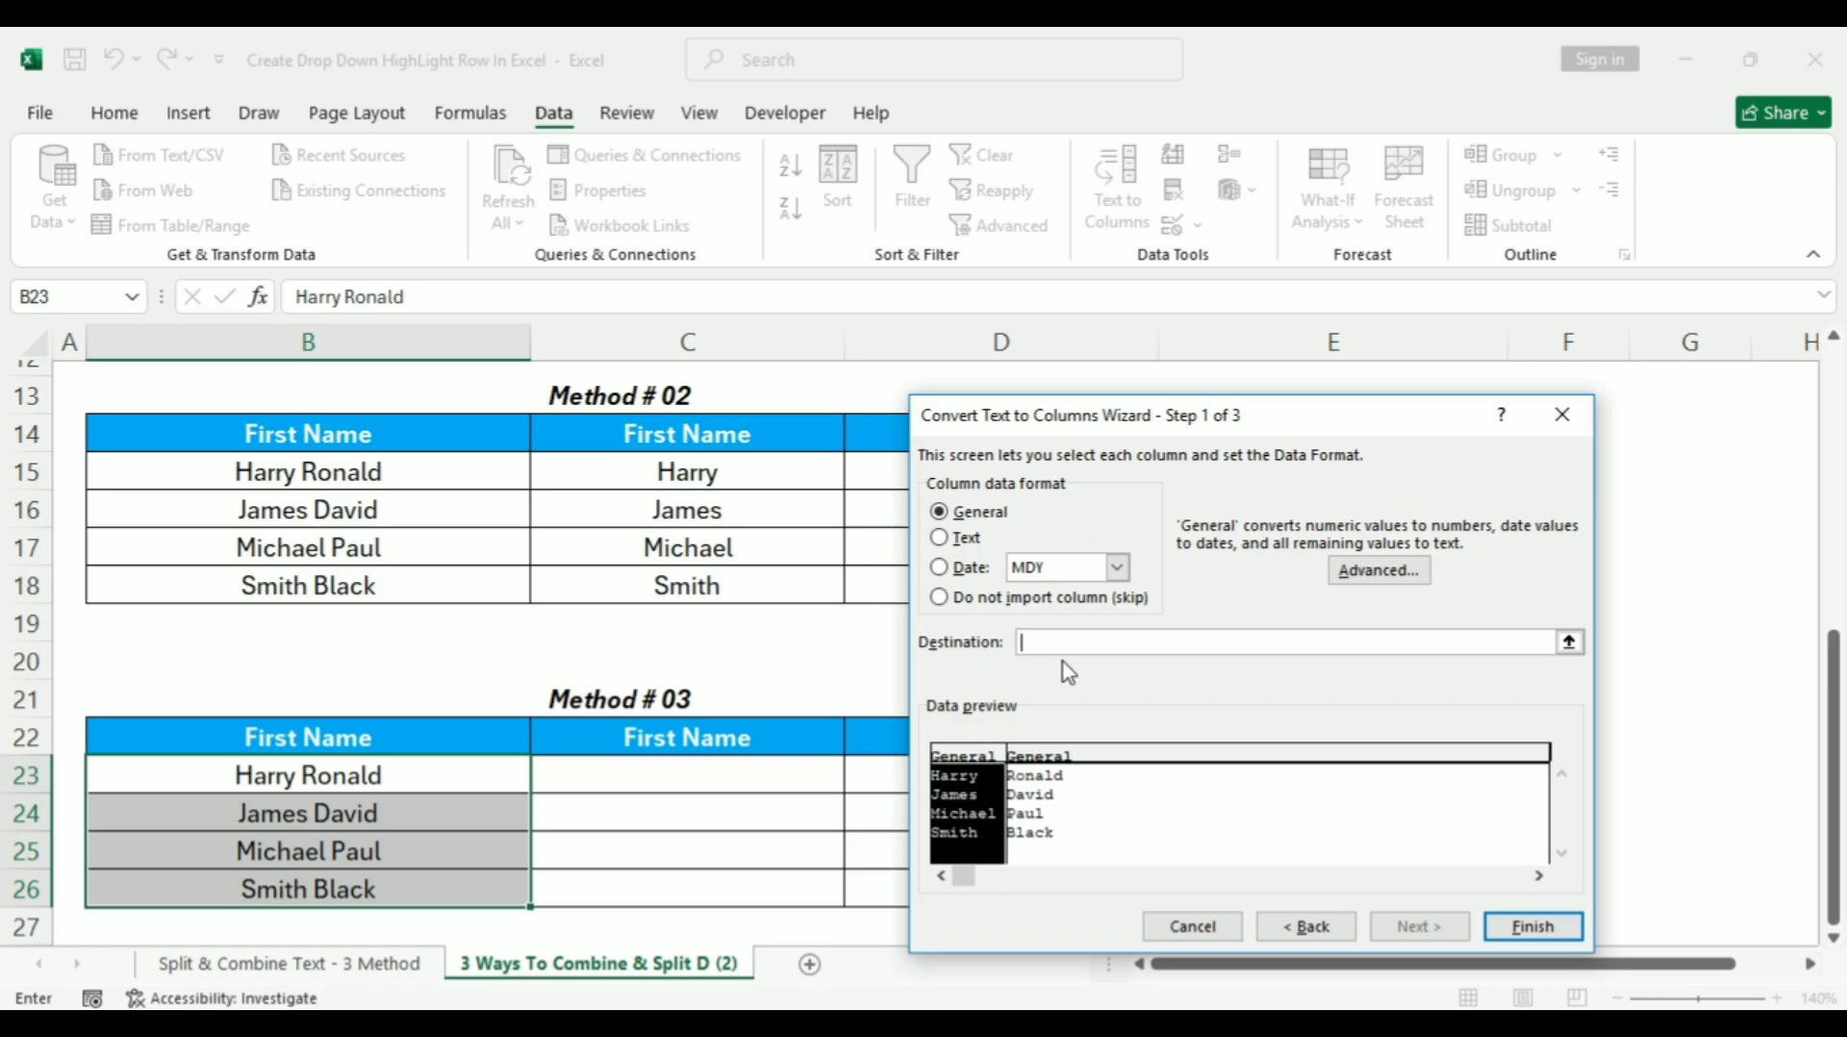
{"action": "left_click", "coordinate": [693, 775]}
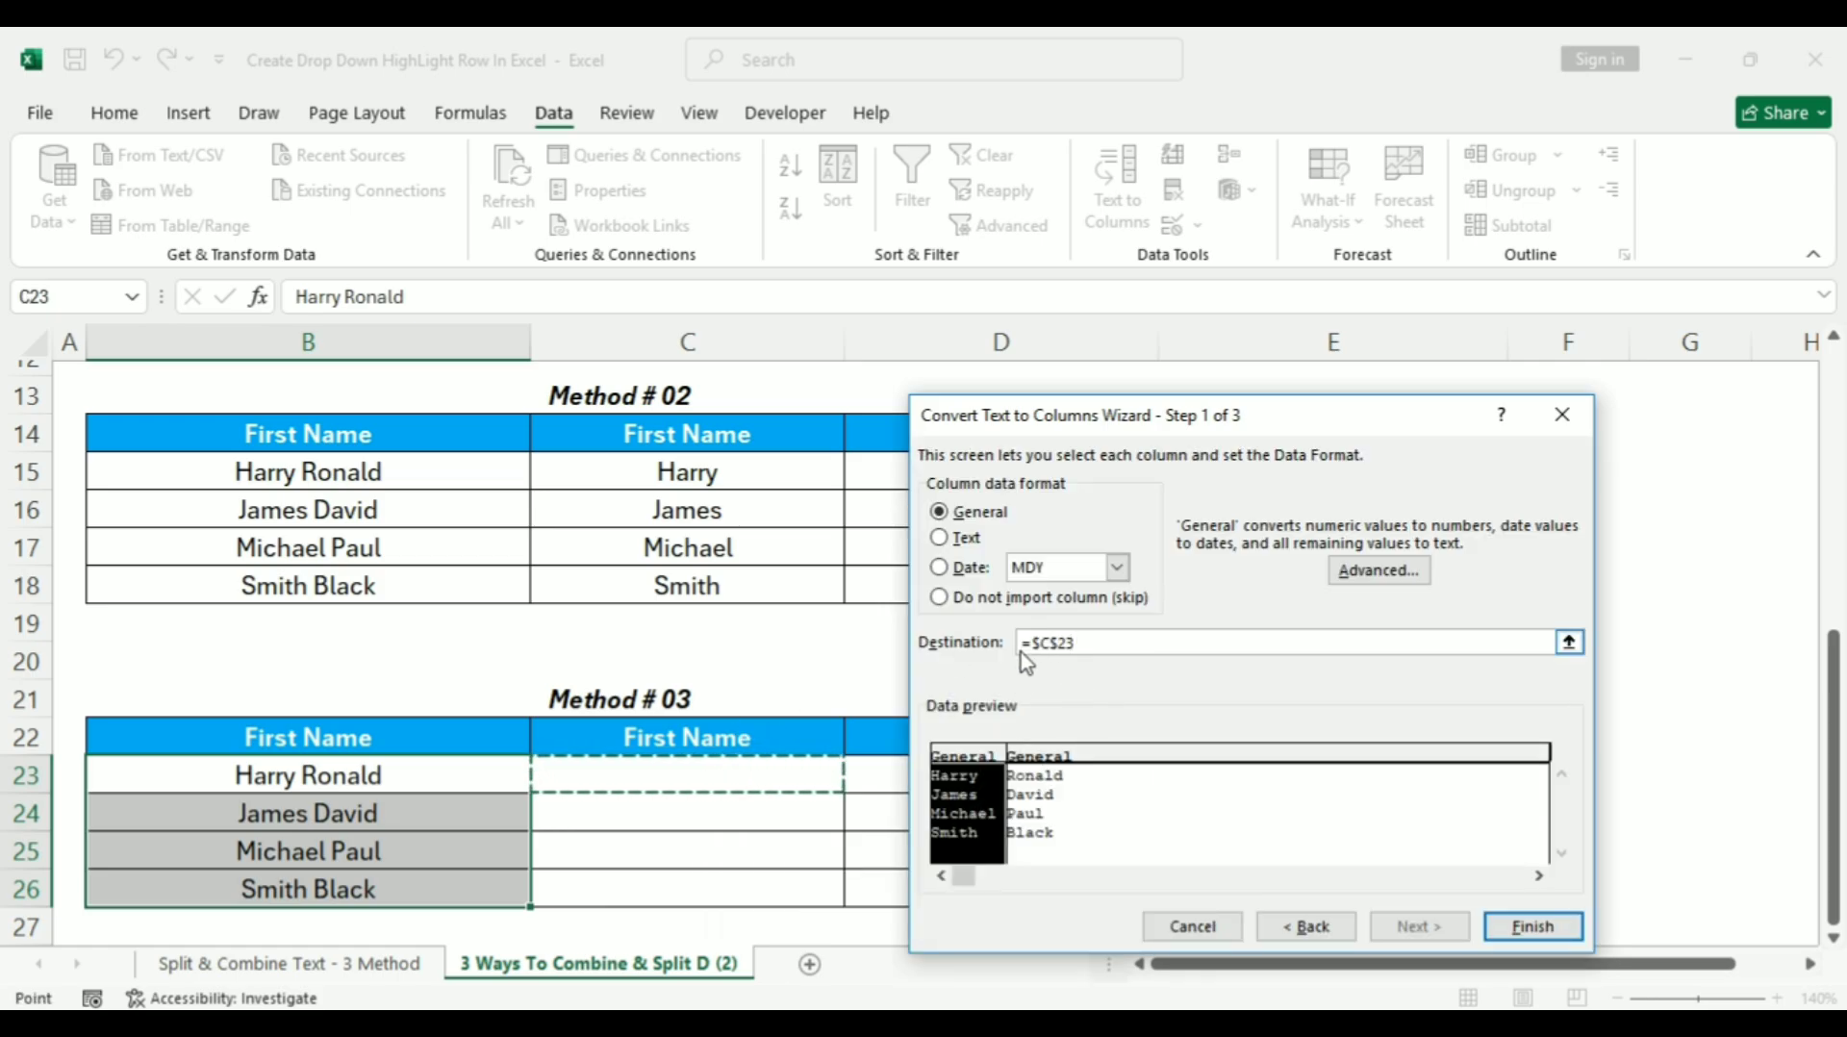
{"action": "left_click", "coordinate": [1532, 927]}
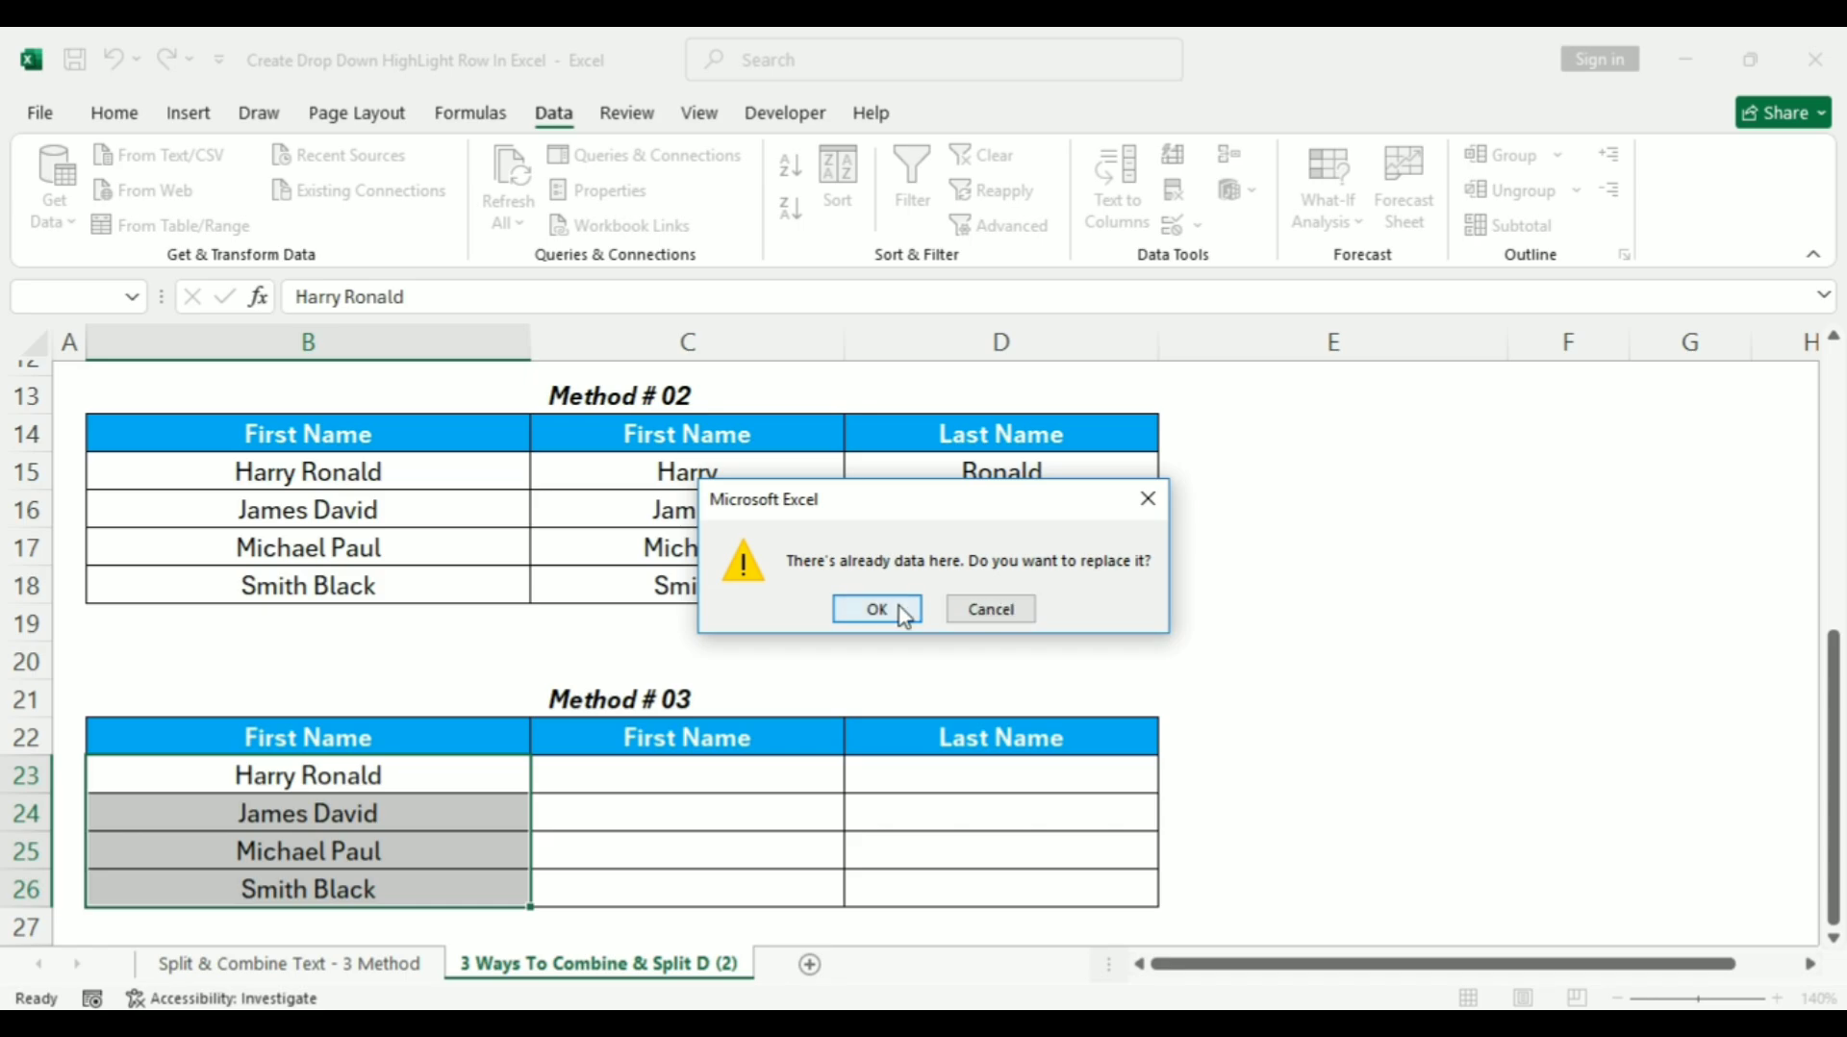
{"action": "left_click", "coordinate": [894, 607]}
{"action": "left_click", "coordinate": [1270, 674]}
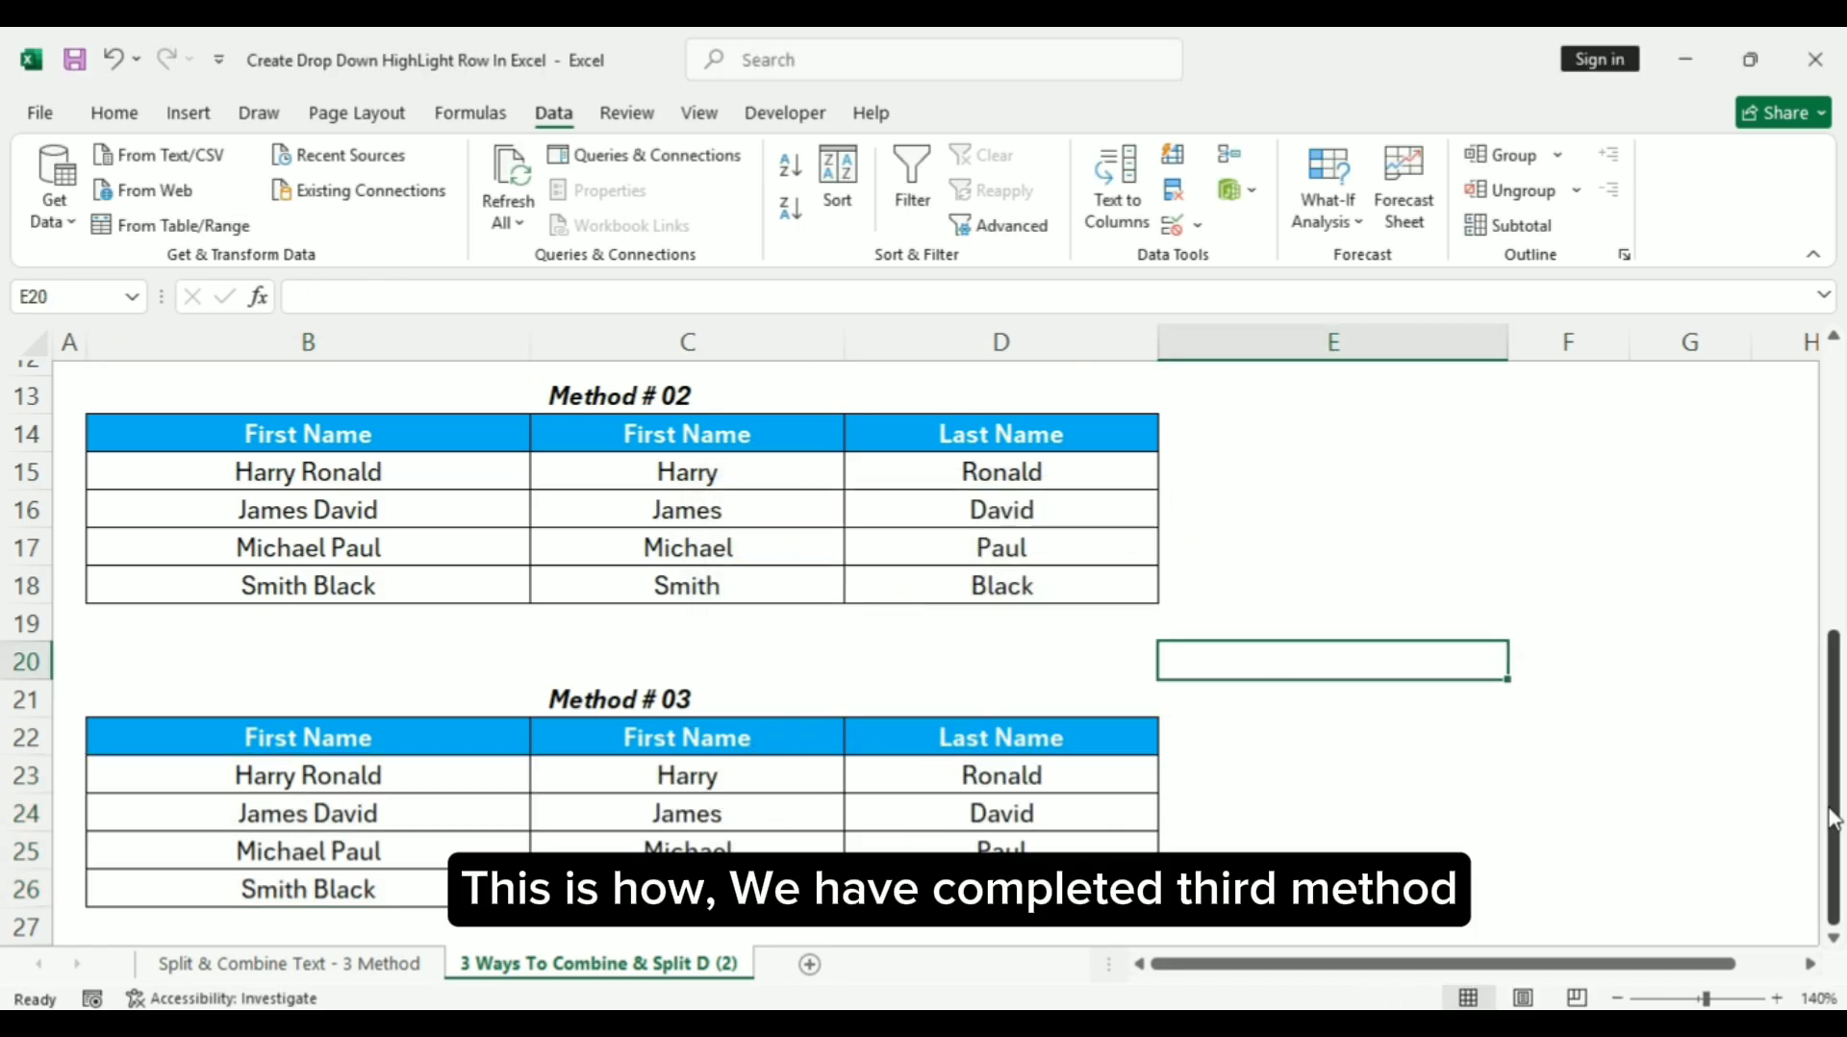
Return to the sheet Split & Combine Text - 3 Method to review the combined names.
{"action": "left_click_drag", "start_coordinate": [1834, 813], "coordinate": [1834, 529]}
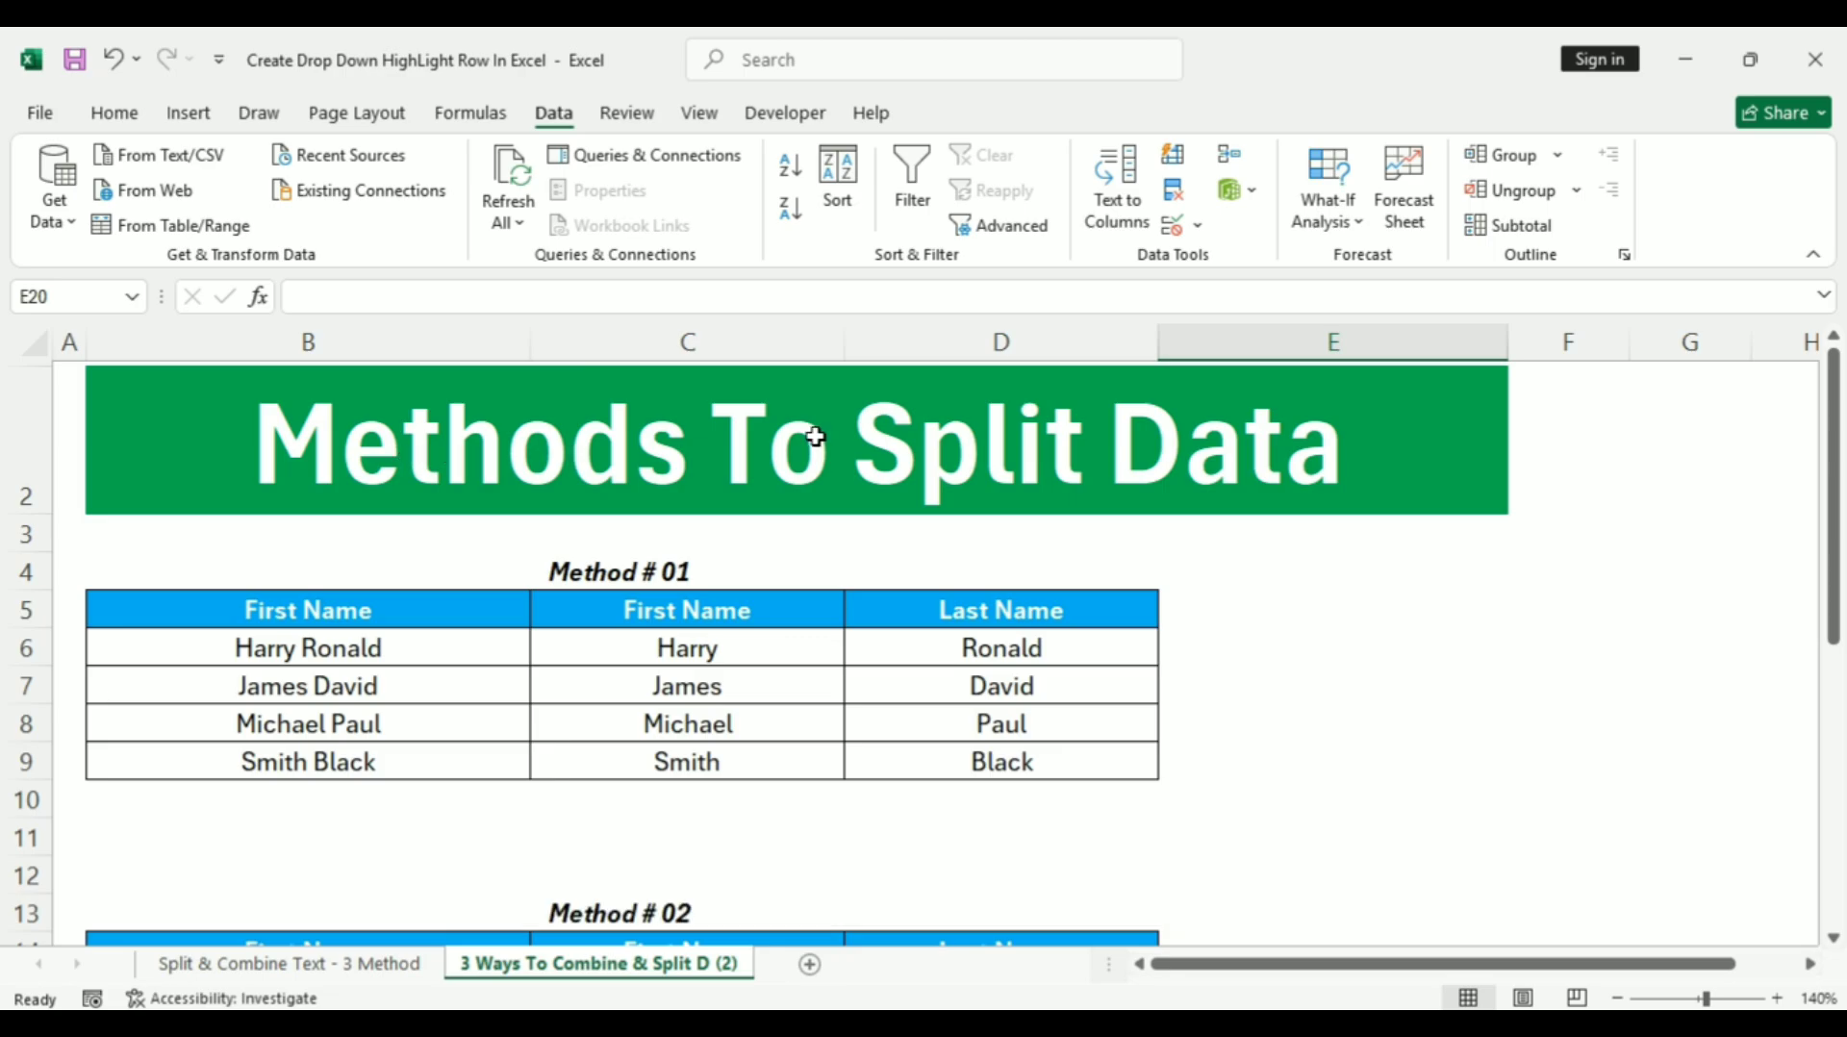
{"action": "left_click", "coordinate": [315, 970]}
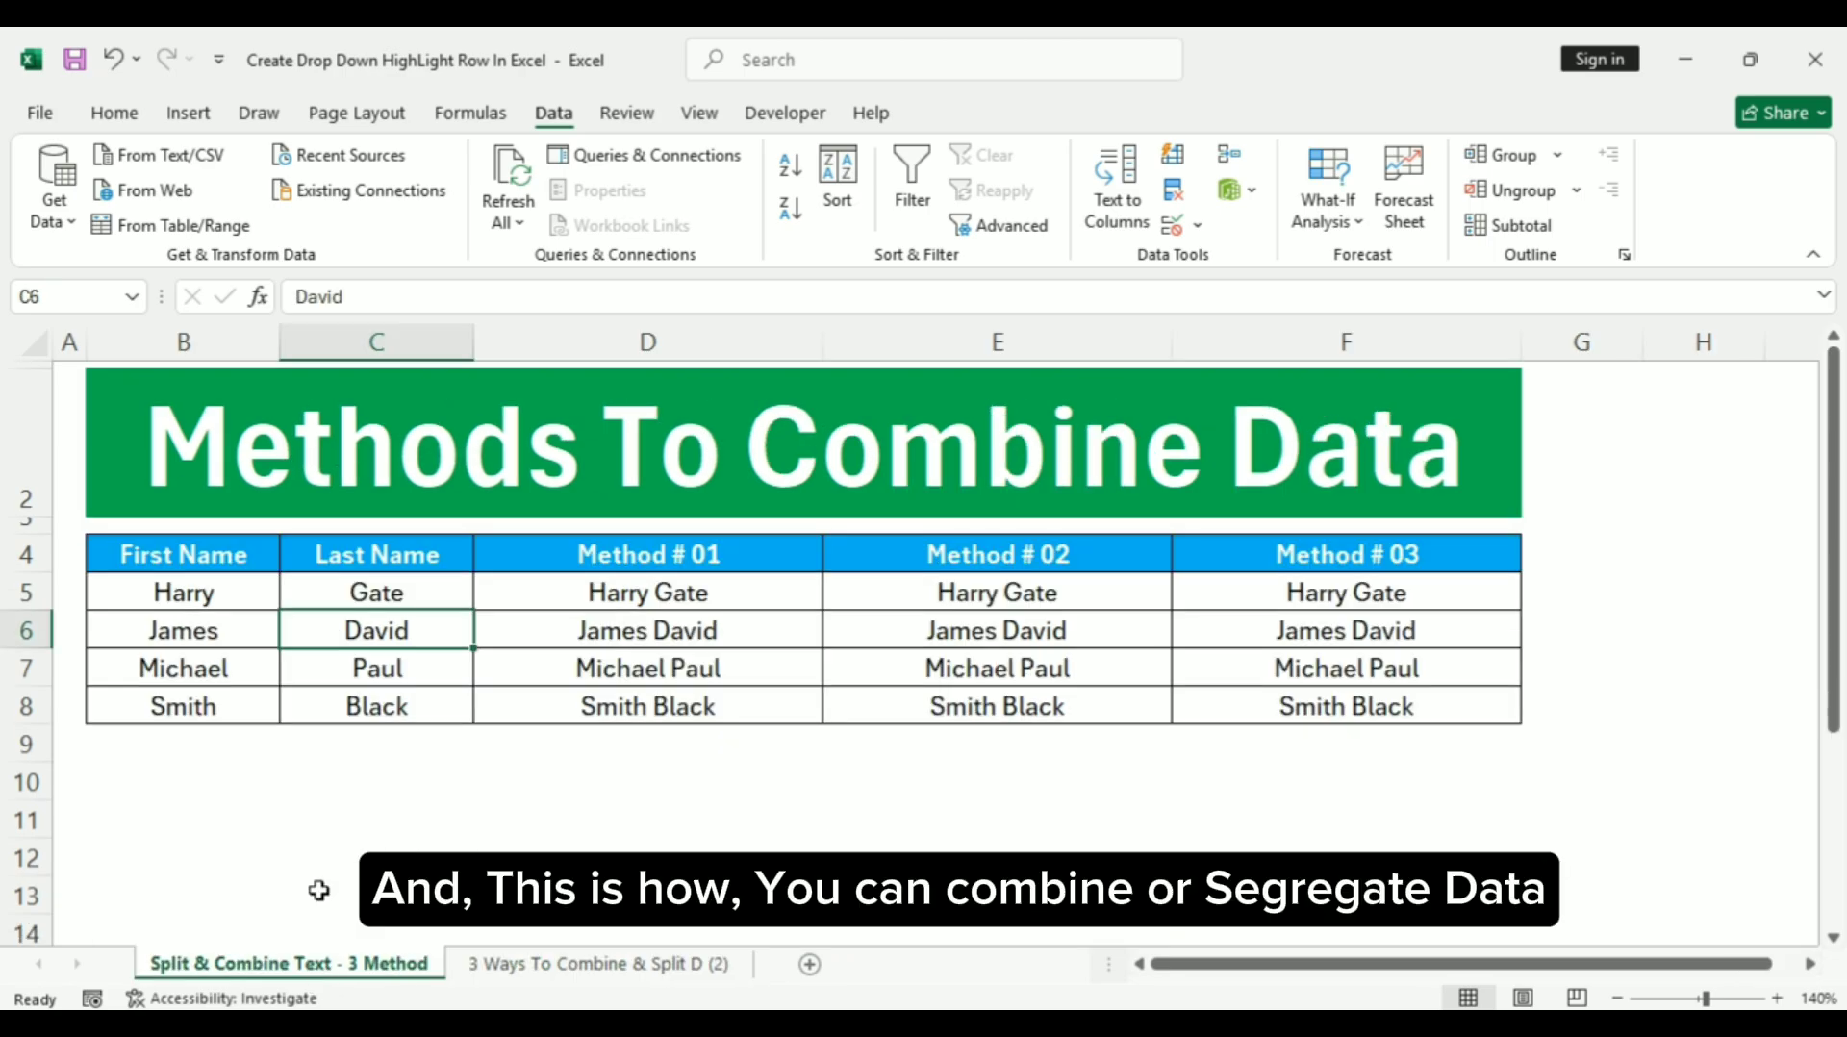